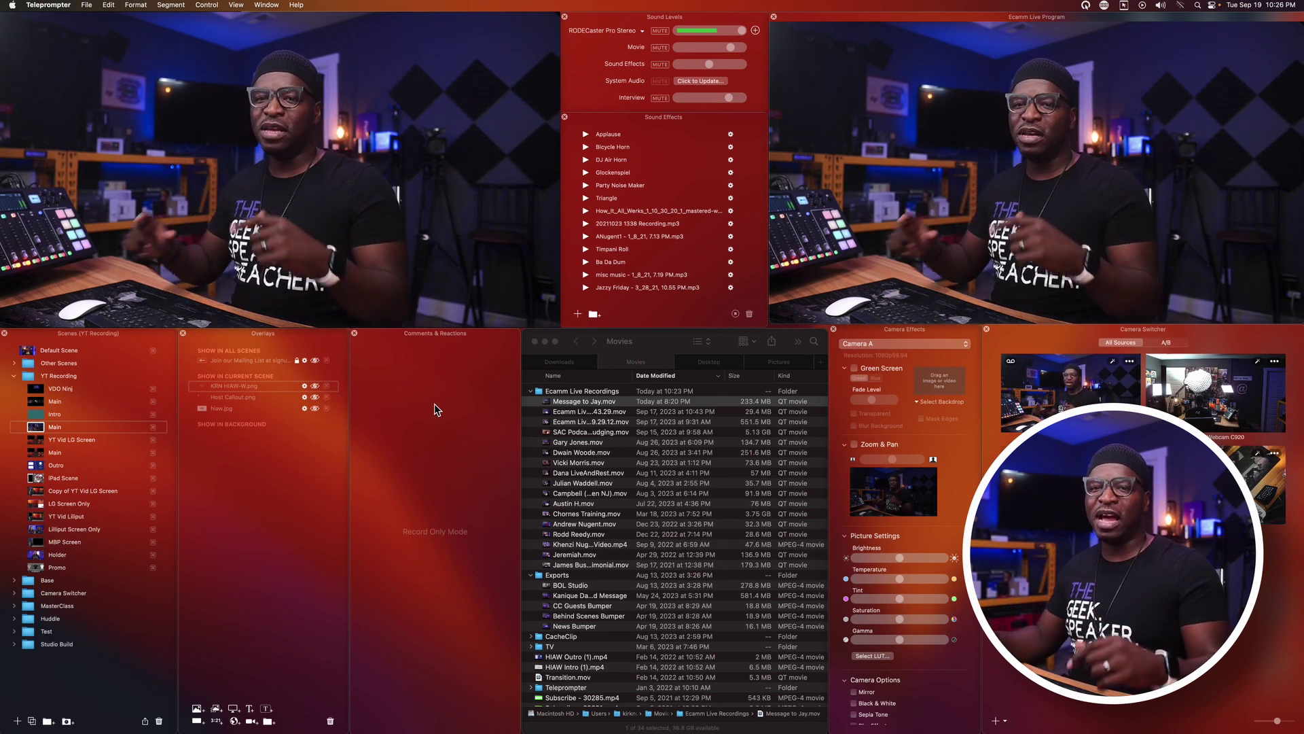
# Show the Host Callout overlay in the scene and move the camera source strip higher.
pyautogui.moveTo(250, 212)
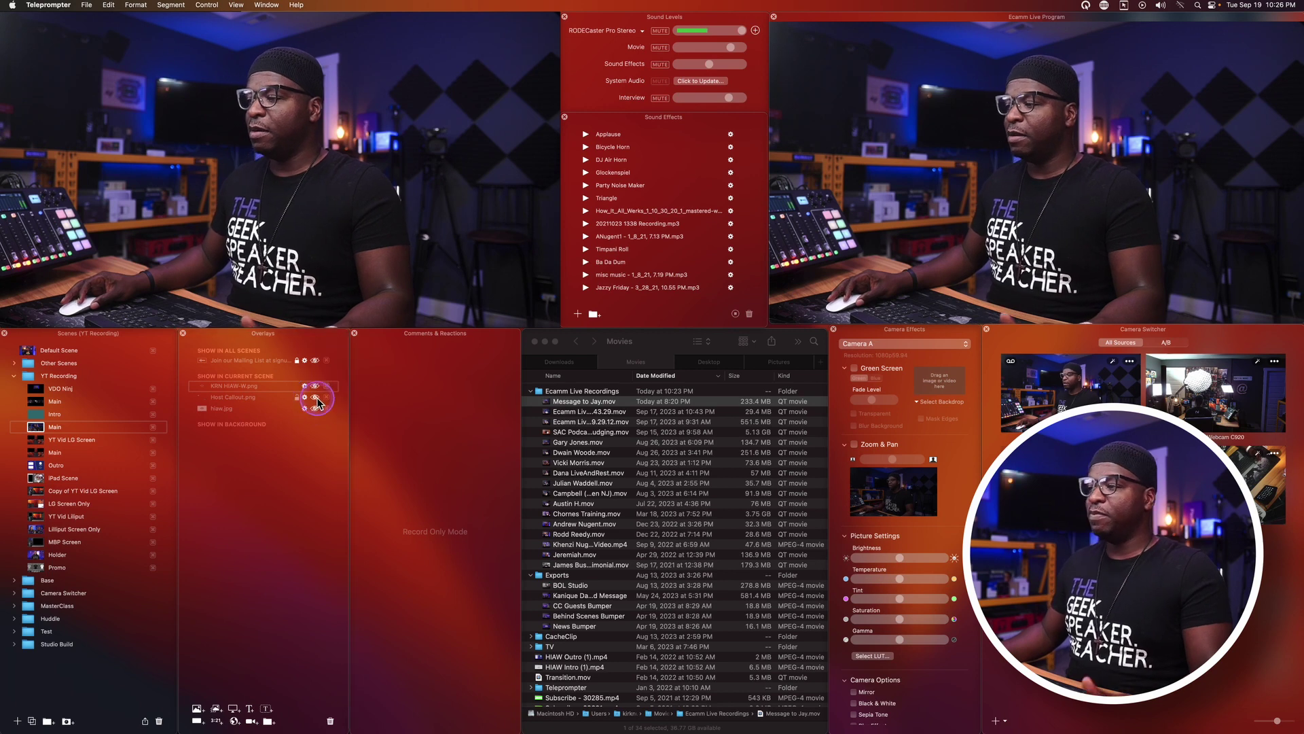
pyautogui.click(316, 399)
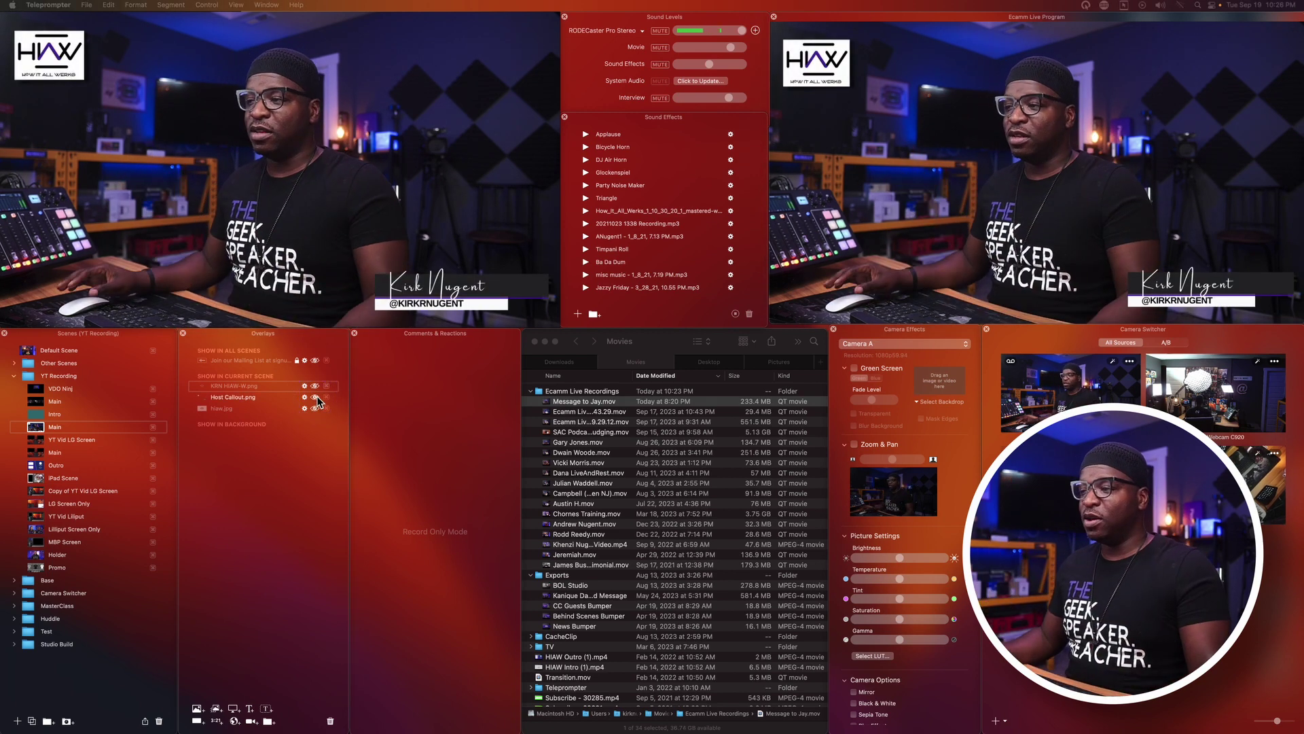
pyautogui.moveTo(82, 91)
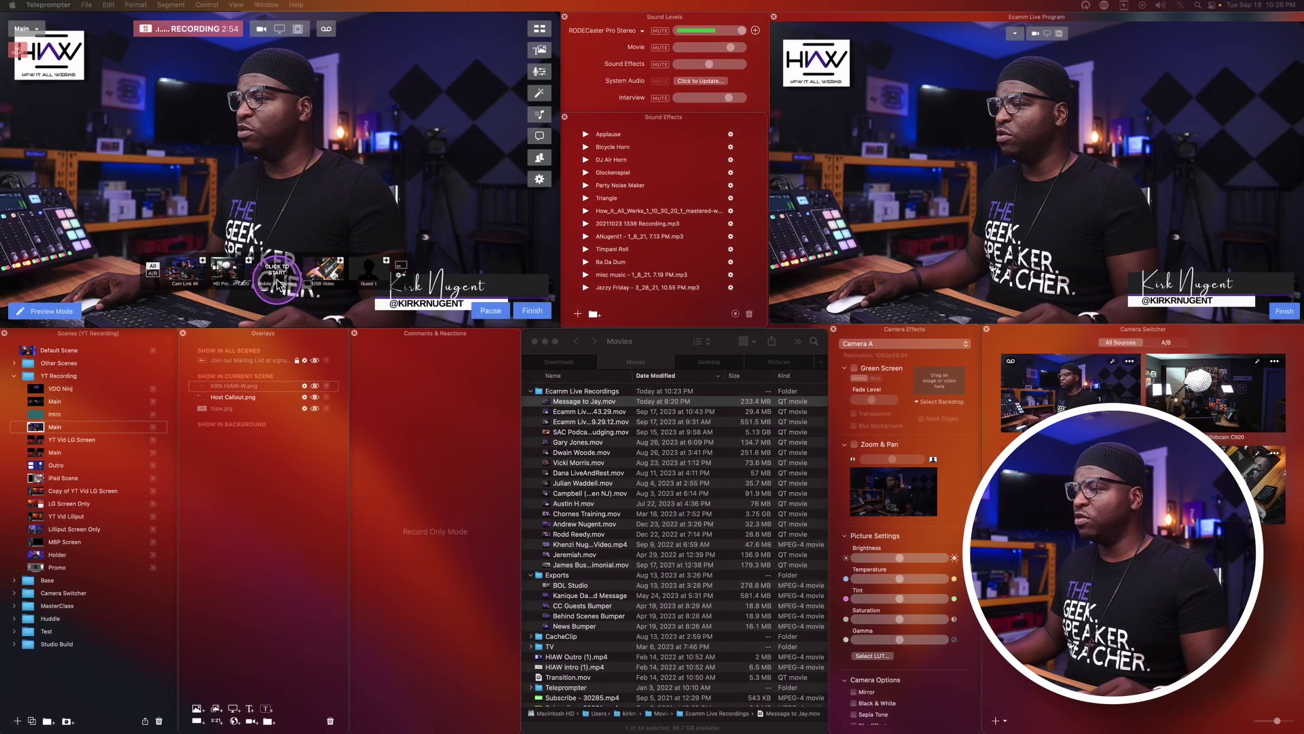
pyautogui.moveTo(291, 287); pyautogui.dragTo(290, 239)
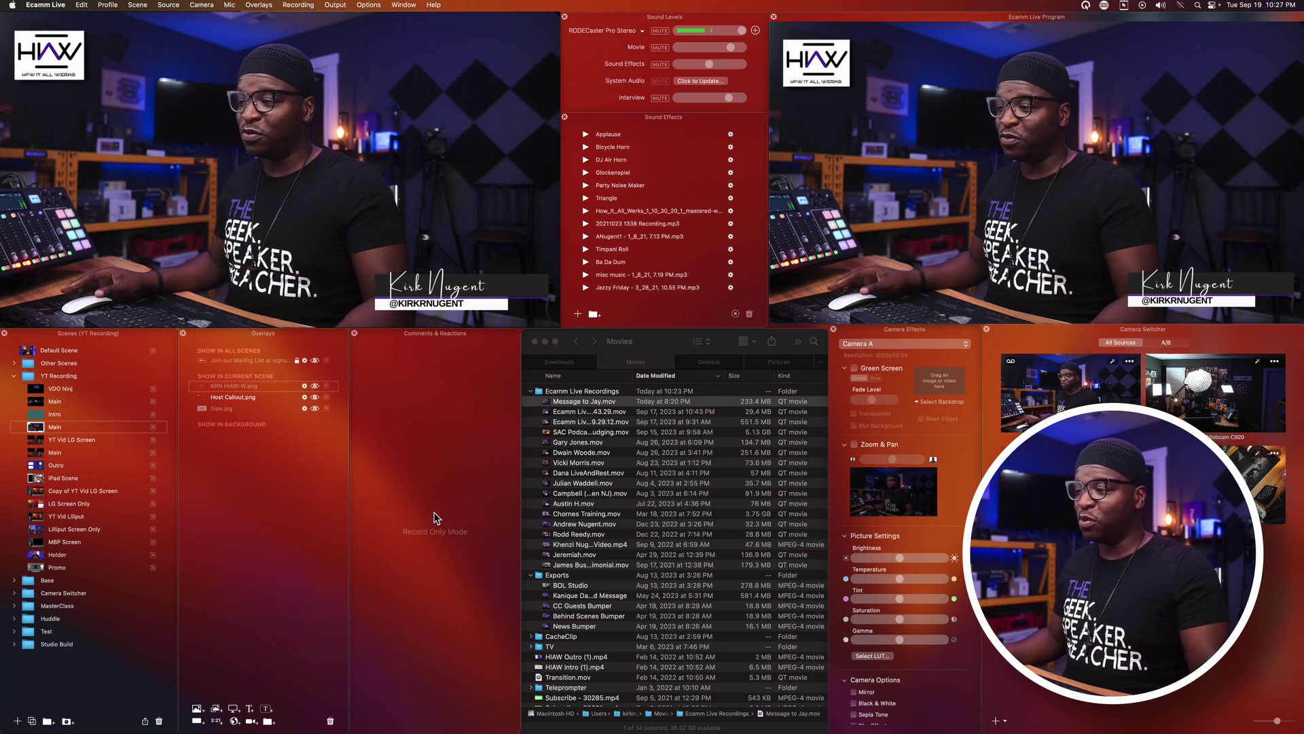
pyautogui.moveTo(394, 288)
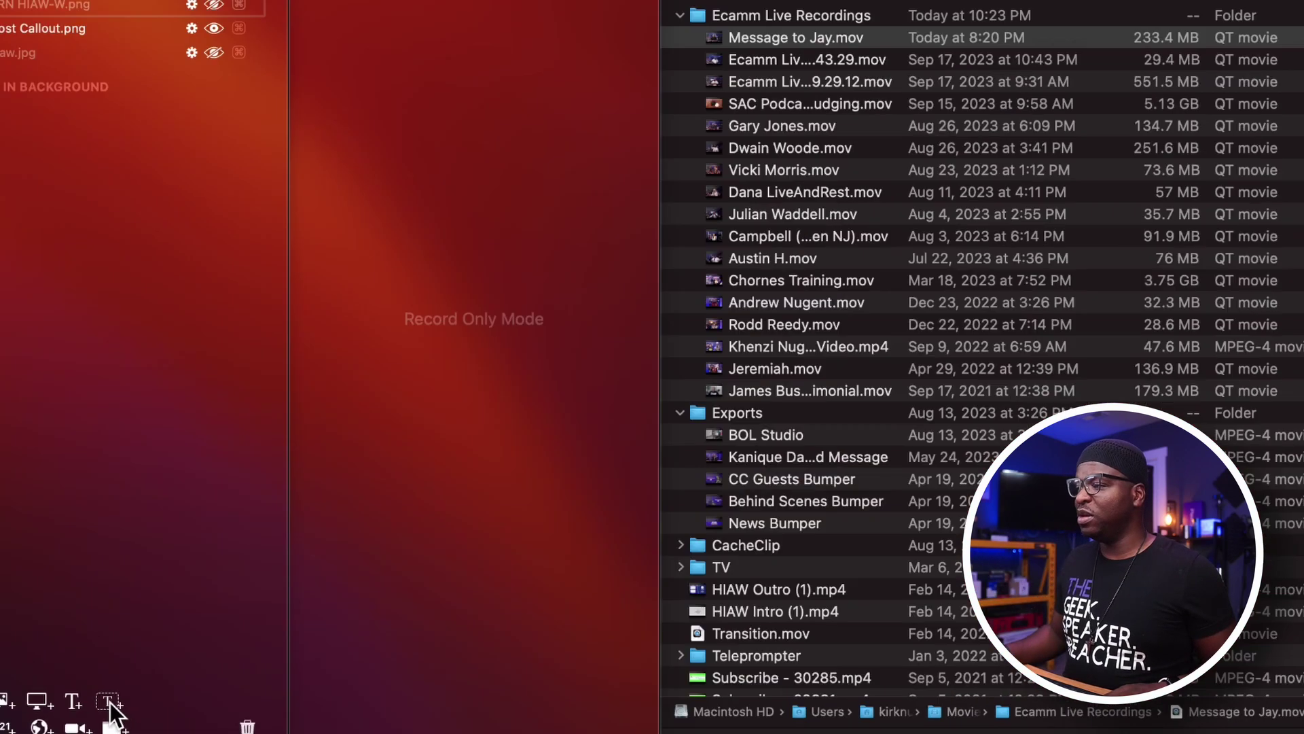
# Begin a new text box overlay, then cancel the Add Text Overlay dialog without adding it.
pyautogui.click(510, 640)
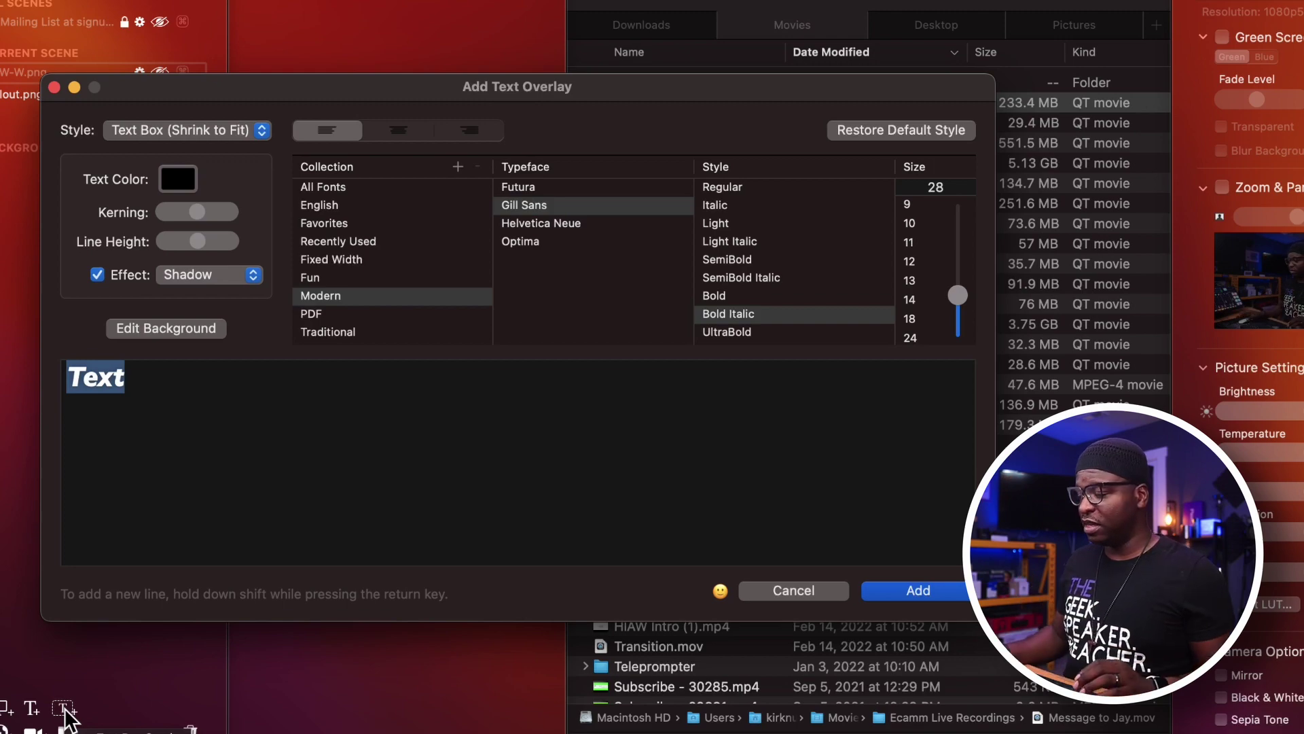
pyautogui.click(793, 590)
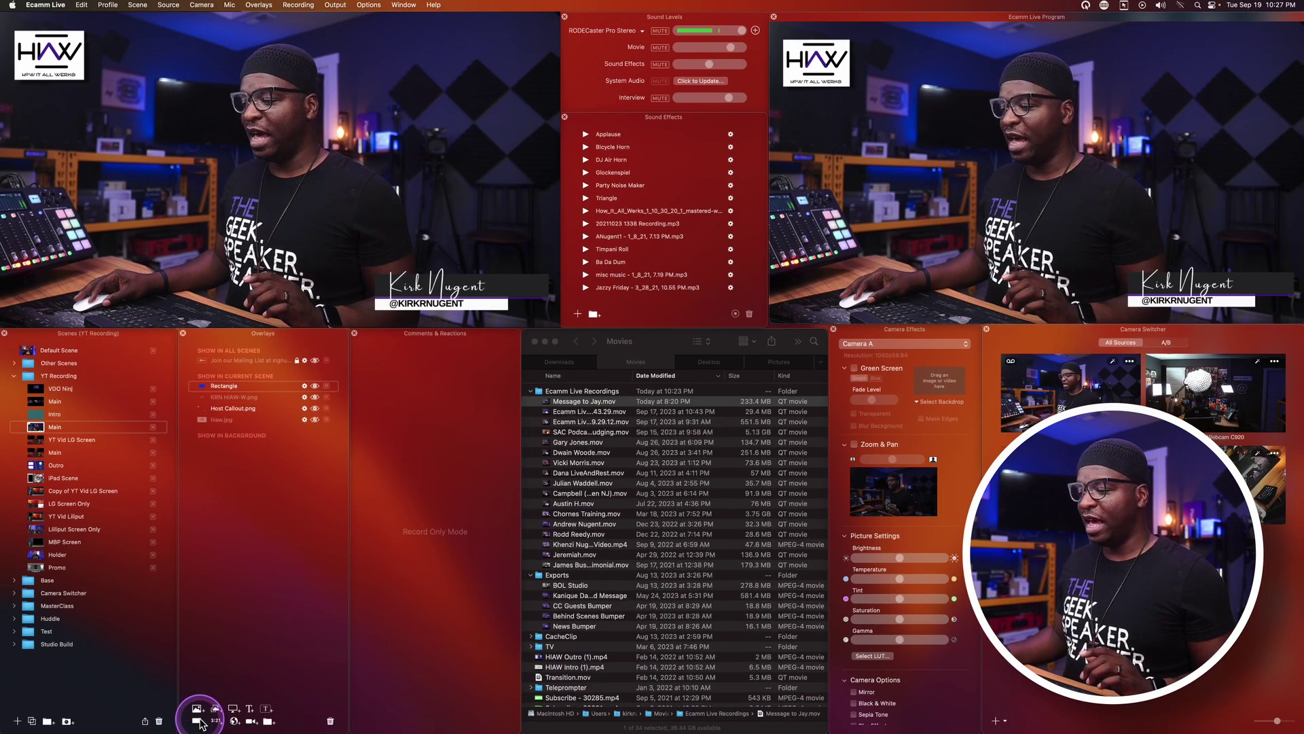
# Add a blue rectangle shape, drag it up beside the presenter's face, and show its settings.
pyautogui.click(199, 722)
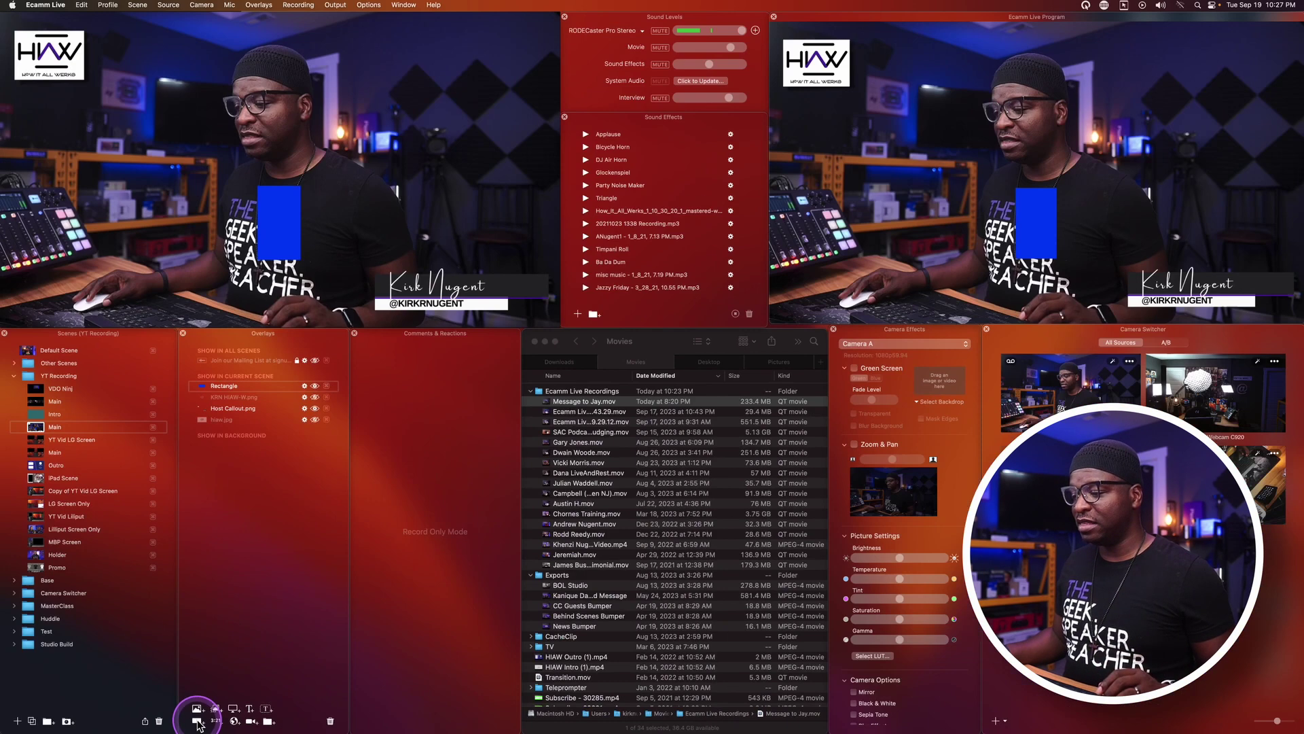
pyautogui.moveTo(278, 201)
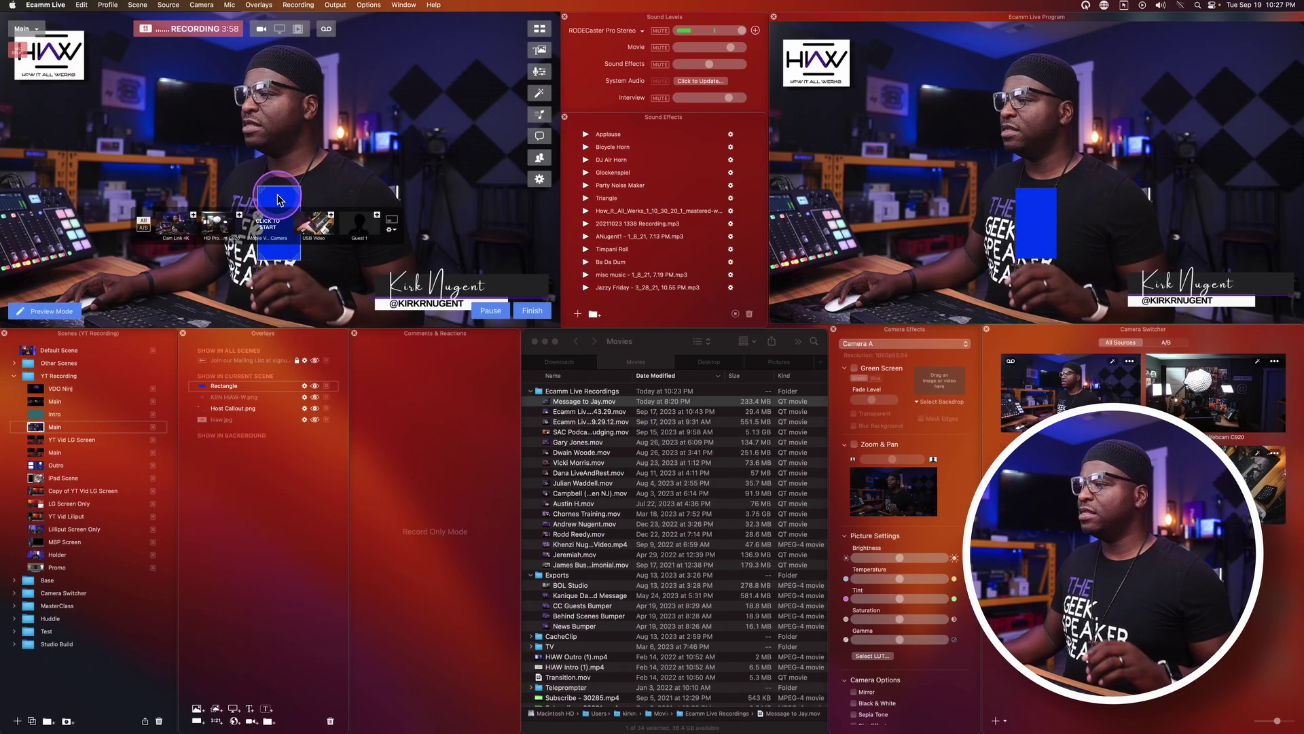
pyautogui.moveTo(279, 200); pyautogui.dragTo(243, 109)
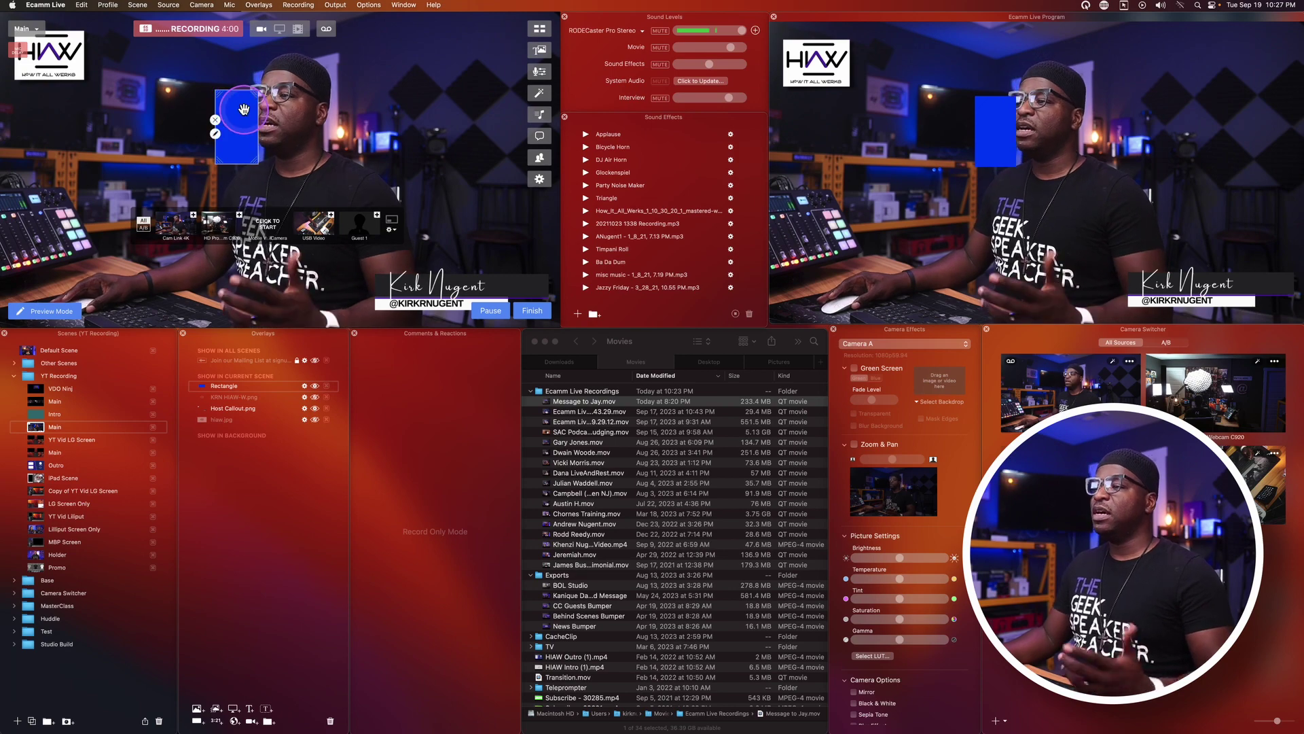
pyautogui.click(216, 135)
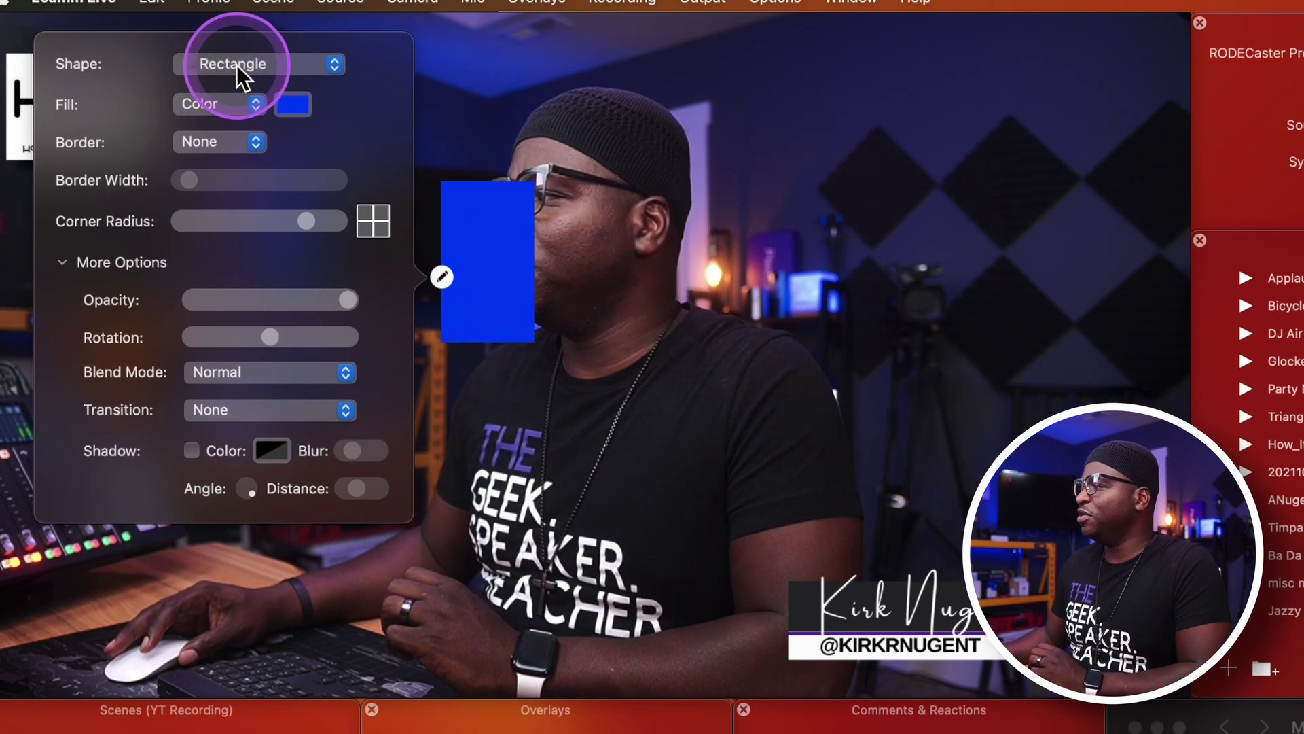
# Drag the blue rectangle to the right of the presenter and reopen its shape settings.
pyautogui.moveTo(451, 248)
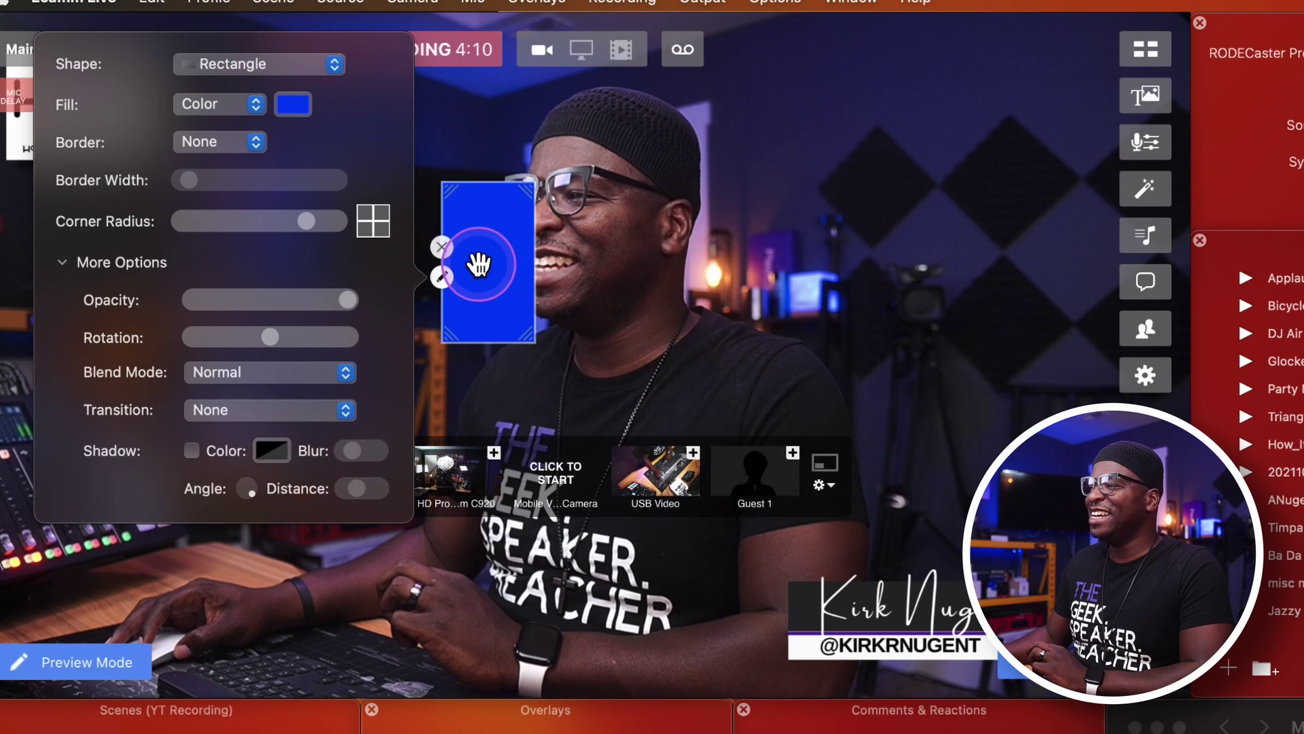
pyautogui.moveTo(479, 265); pyautogui.dragTo(876, 264)
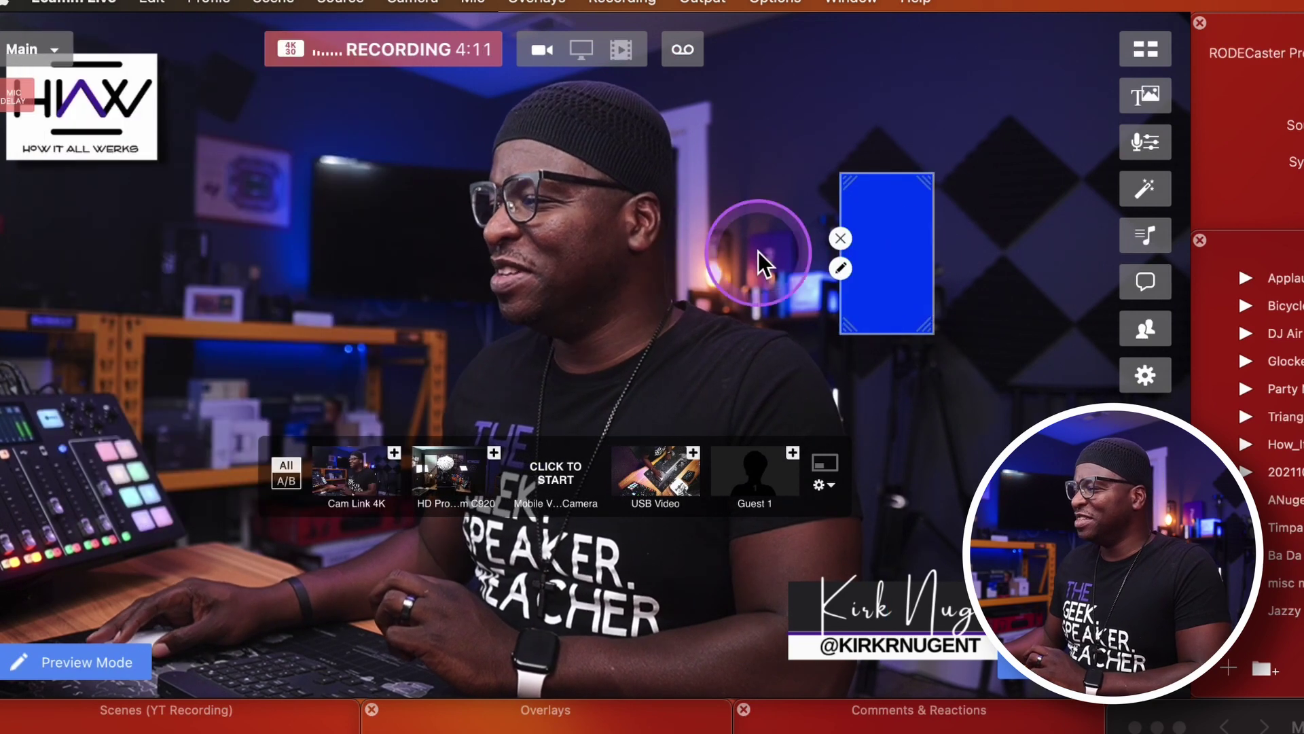
pyautogui.click(840, 269)
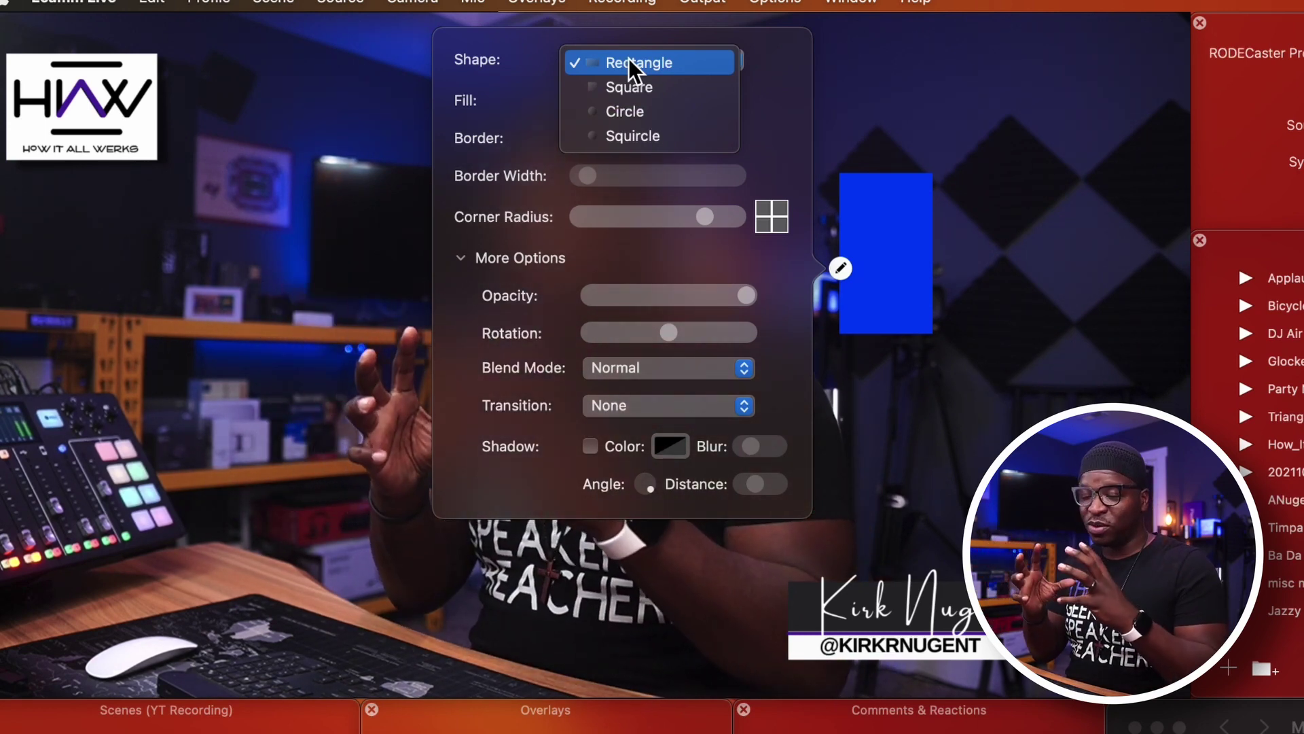
# Try the Square, Circle and Squircle shapes, then set the shape back to Rectangle.
pyautogui.click(625, 88)
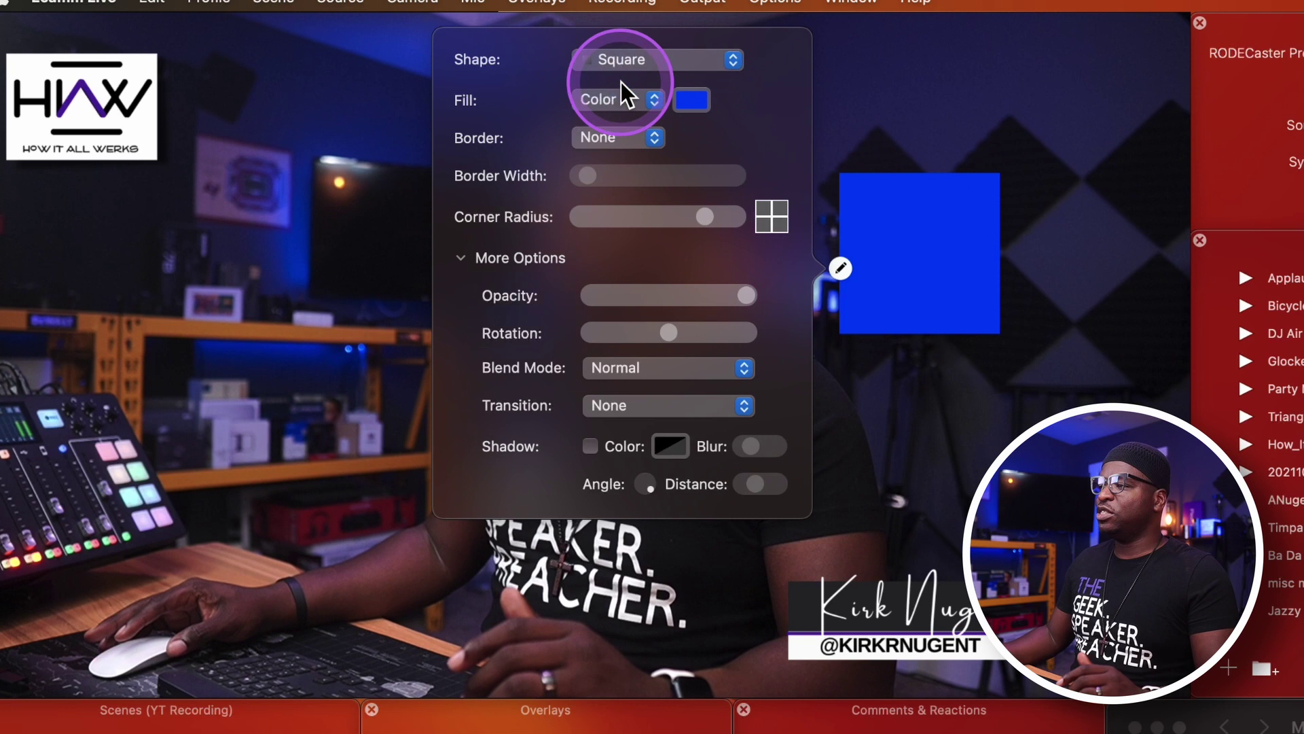
pyautogui.click(641, 70)
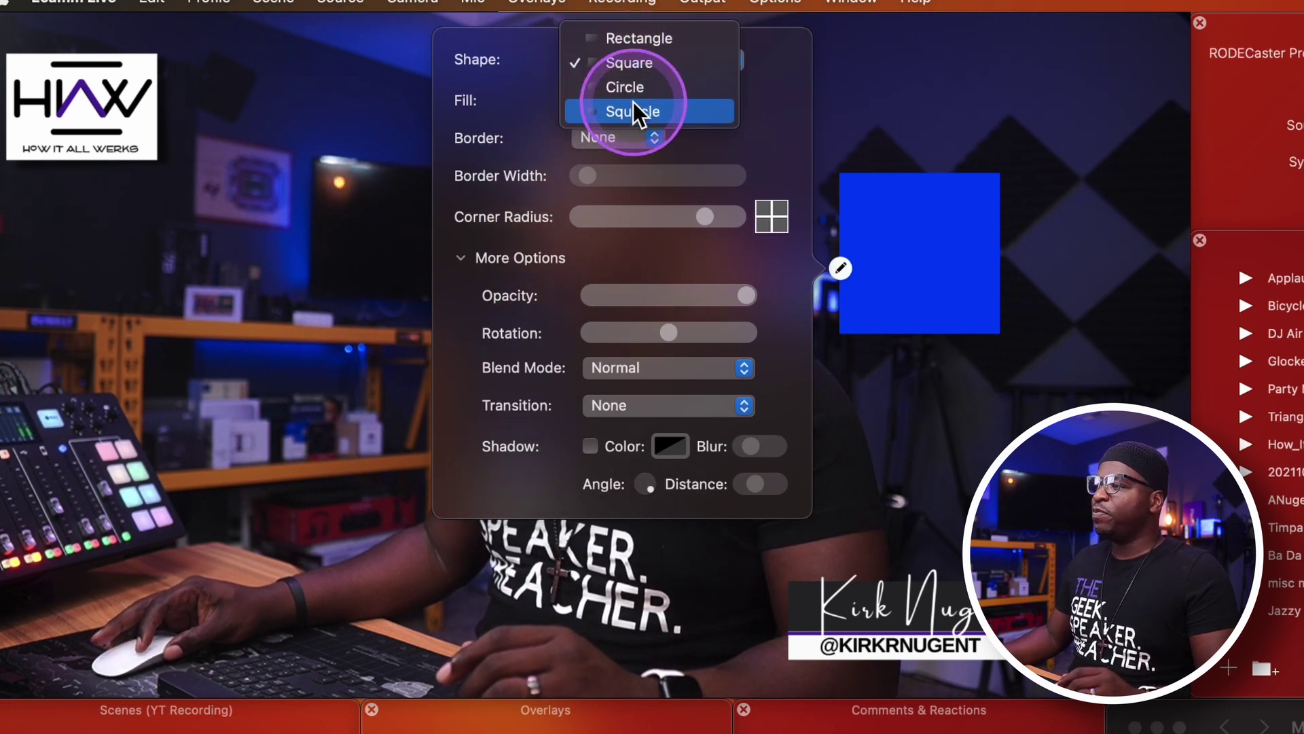
pyautogui.click(635, 87)
pyautogui.click(638, 82)
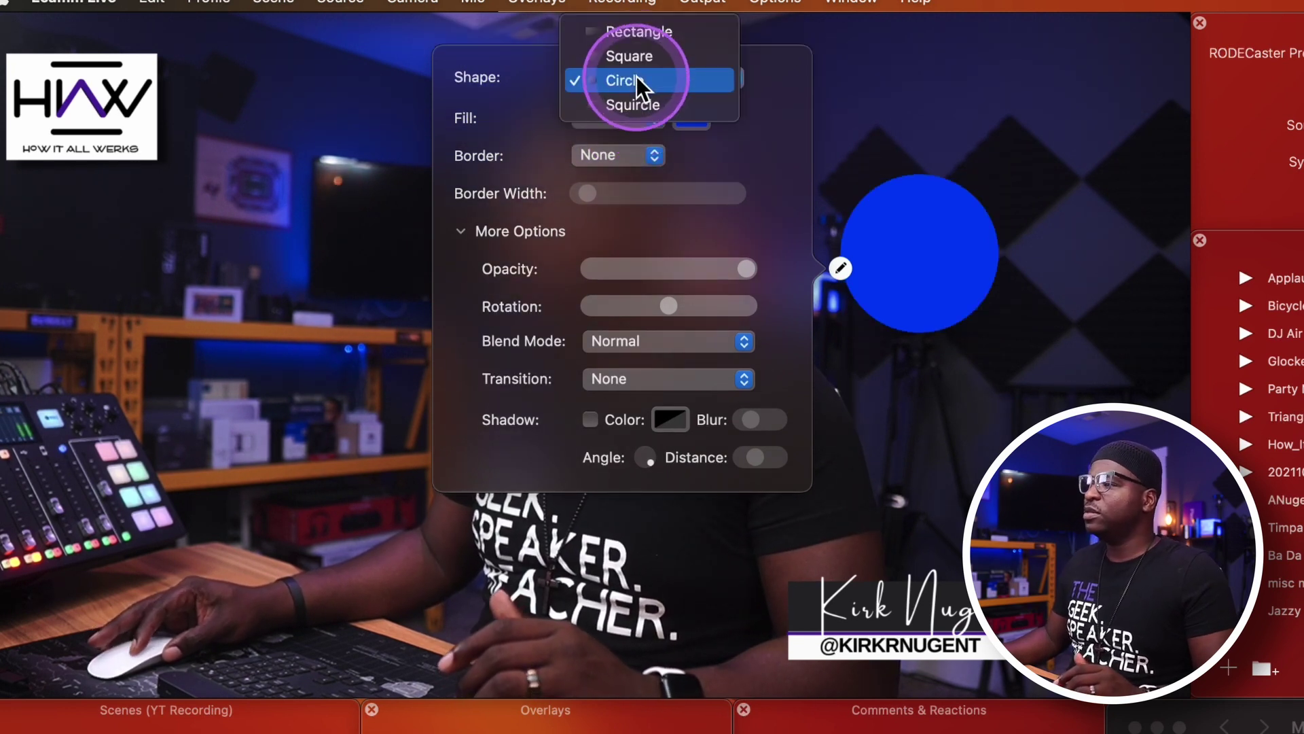
pyautogui.click(637, 108)
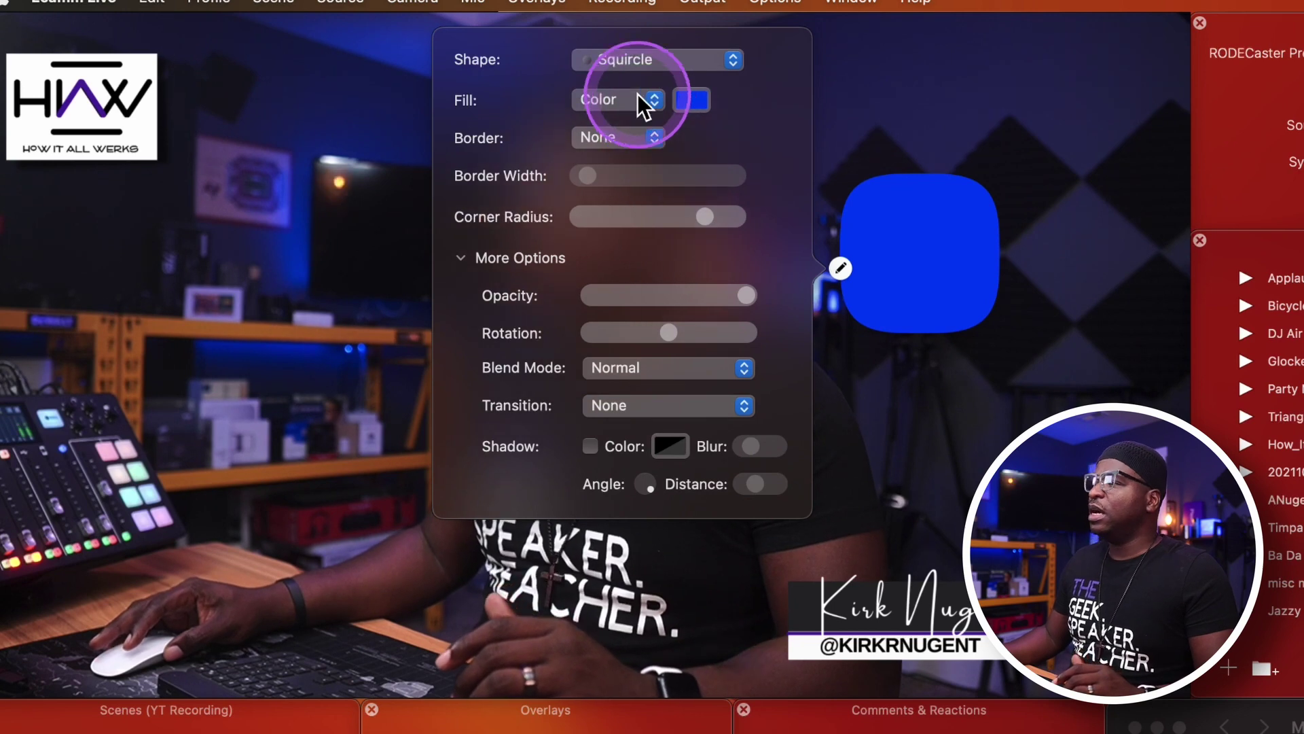
pyautogui.click(641, 62)
pyautogui.click(646, 64)
pyautogui.click(644, 64)
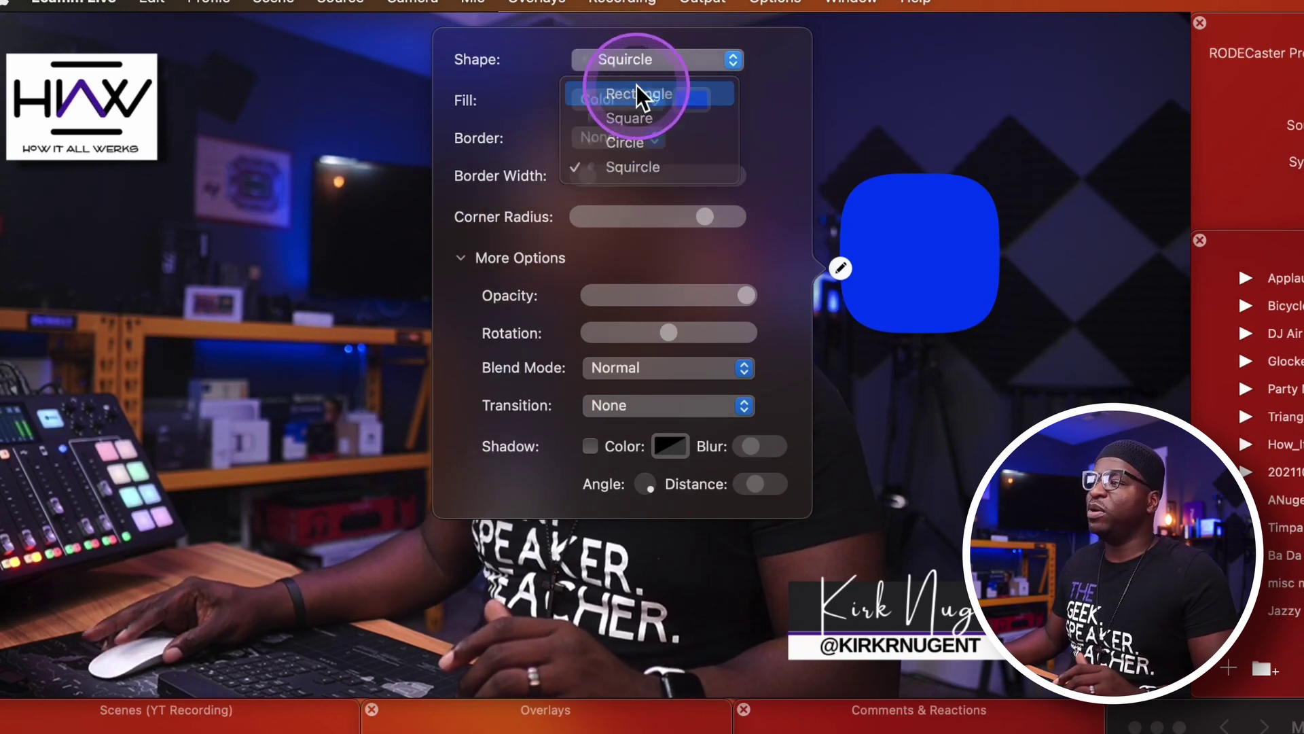
pyautogui.click(641, 95)
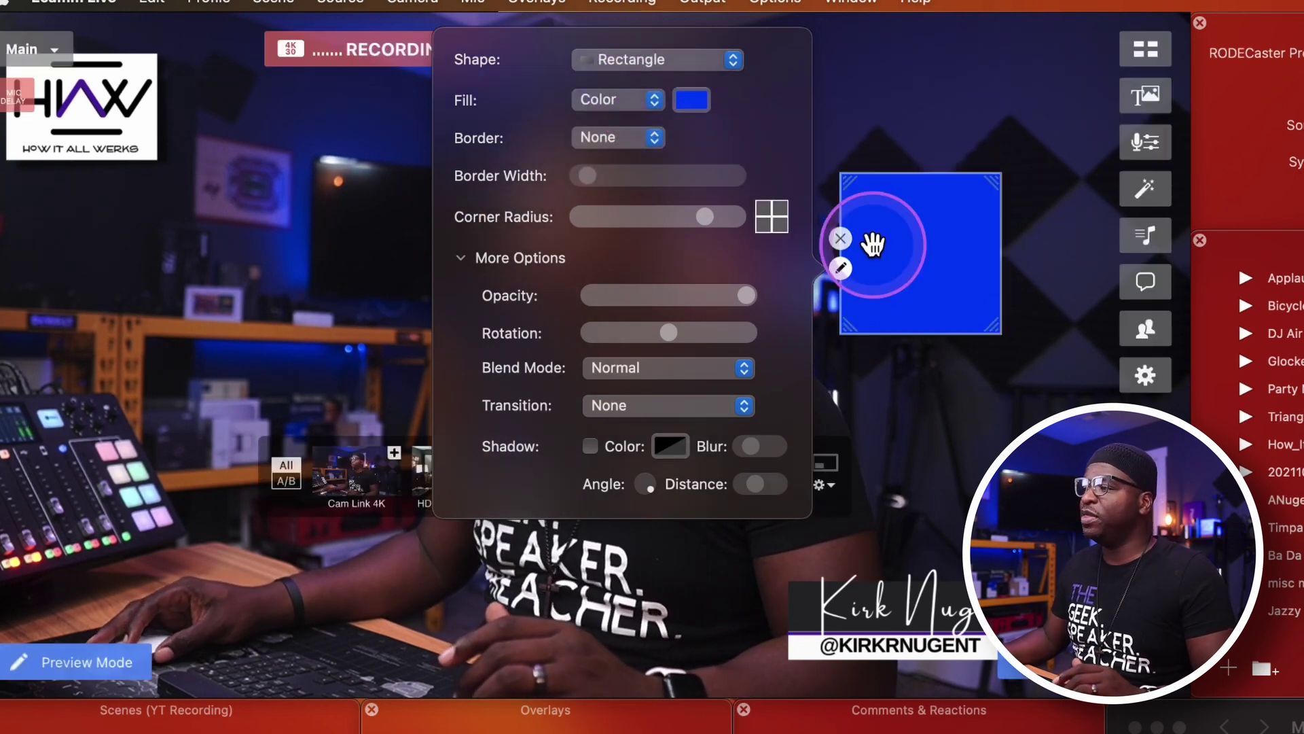
# Stretch the blue rectangle into a long thin bar and position it beside the presenter's head.
pyautogui.moveTo(997, 331); pyautogui.dragTo(853, 326)
pyautogui.moveTo(852, 392); pyautogui.dragTo(1148, 221)
pyautogui.moveTo(1048, 204); pyautogui.dragTo(986, 550)
pyautogui.moveTo(886, 534); pyautogui.dragTo(887, 538)
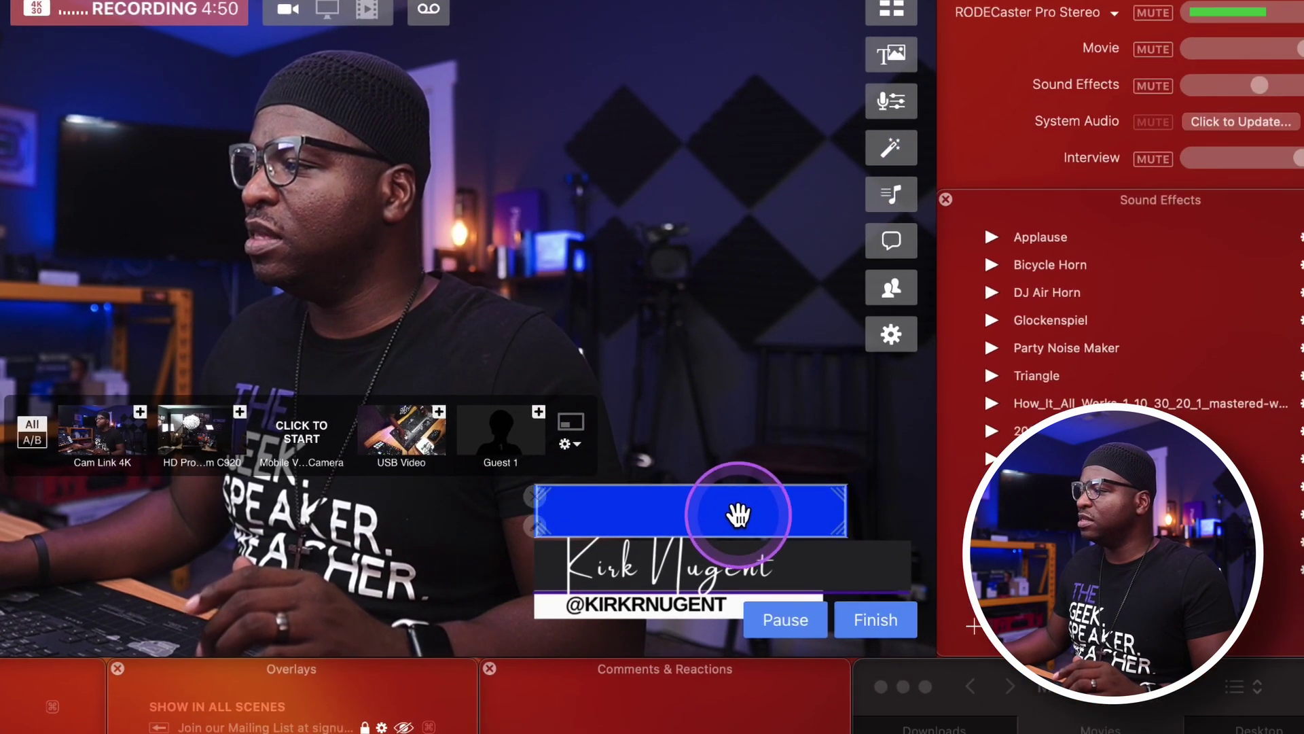
pyautogui.moveTo(738, 515); pyautogui.dragTo(739, 515)
pyautogui.moveTo(845, 510); pyautogui.dragTo(914, 511)
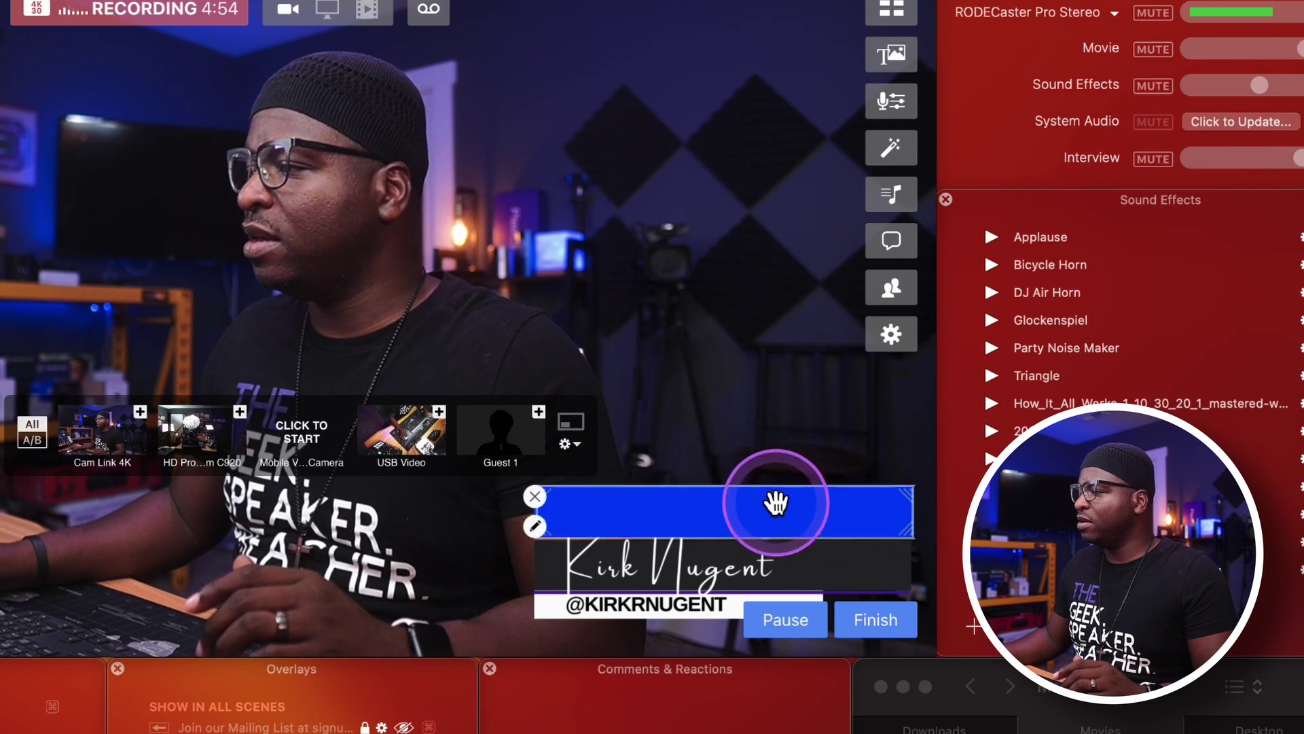
pyautogui.moveTo(775, 504); pyautogui.dragTo(405, 557)
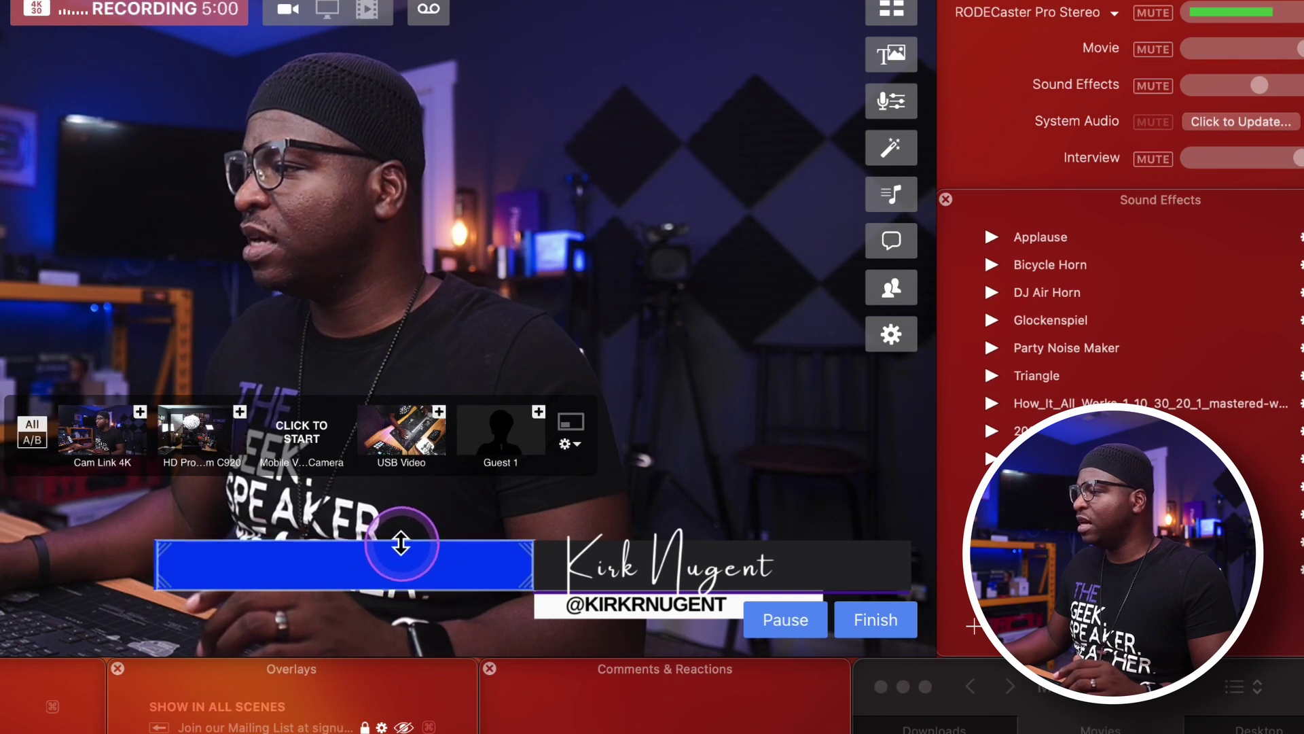
pyautogui.moveTo(399, 554); pyautogui.dragTo(650, 257)
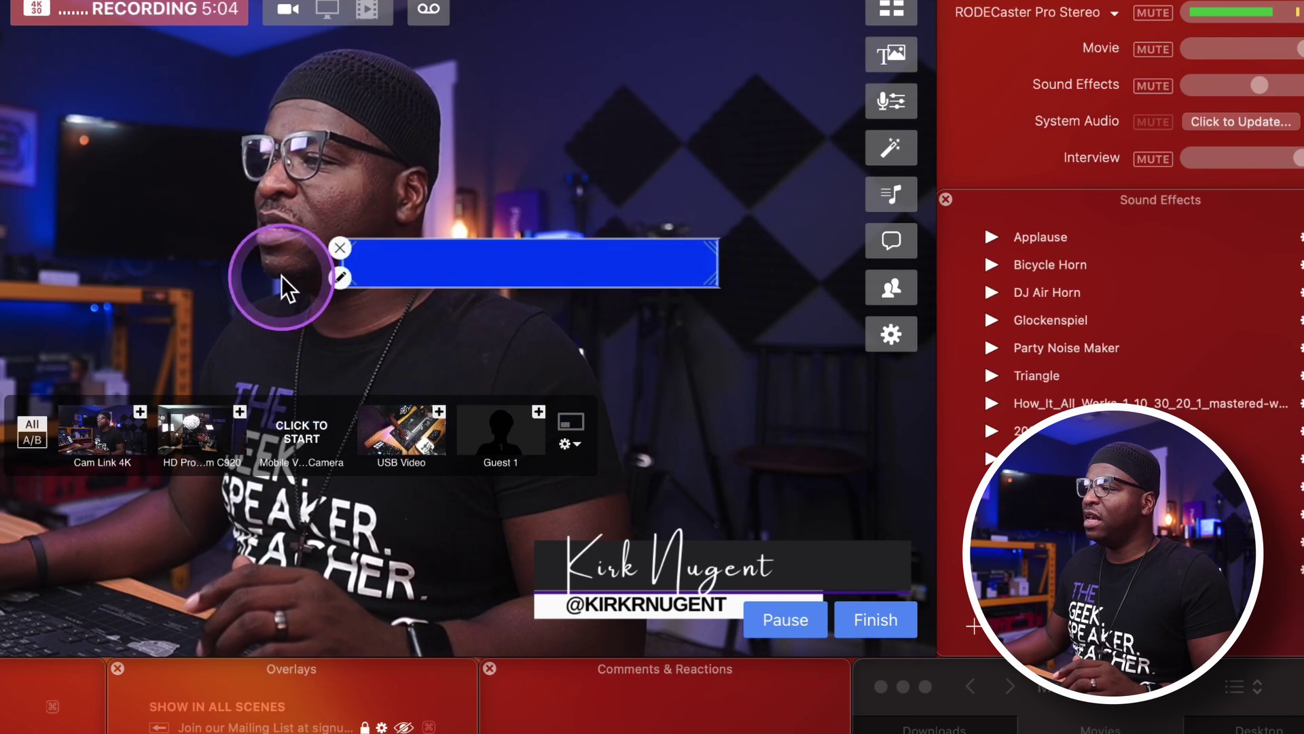
# Recolour the bar dark charcoal, sampled from the lower third's background, and move it slightly down.
pyautogui.click(340, 278)
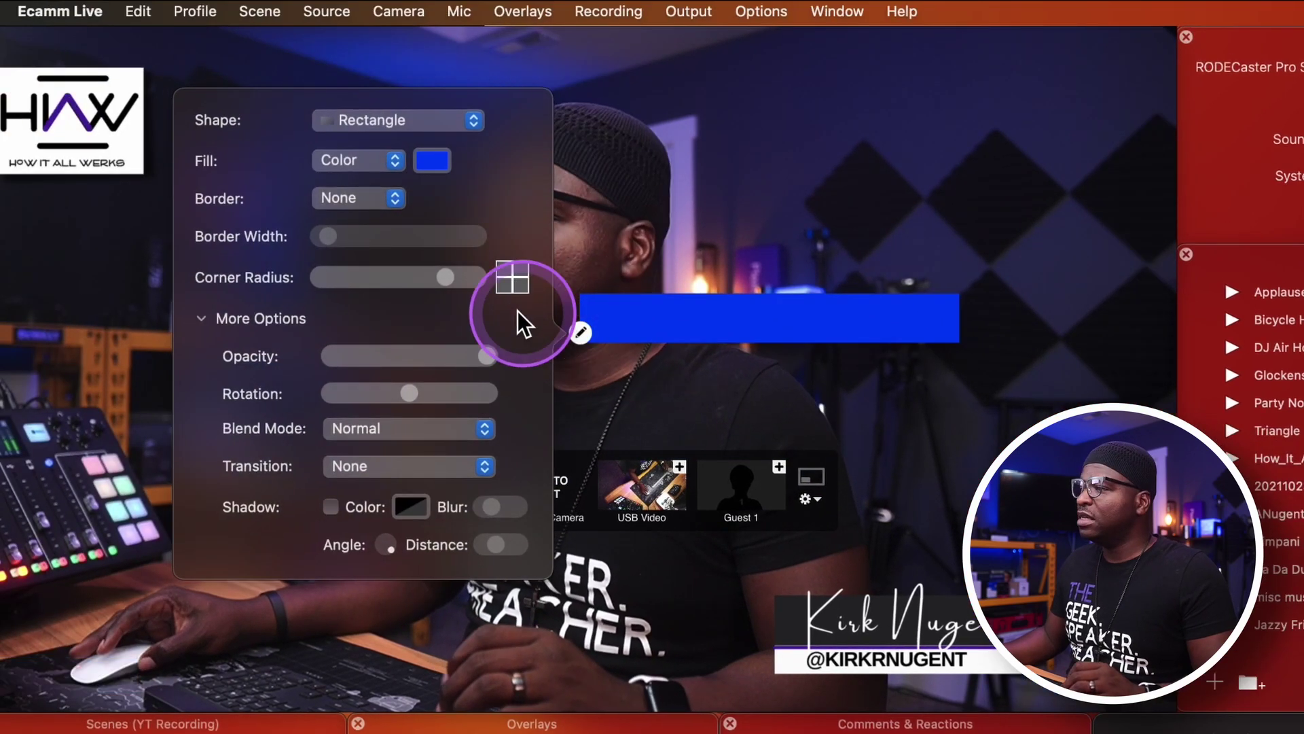
pyautogui.click(433, 163)
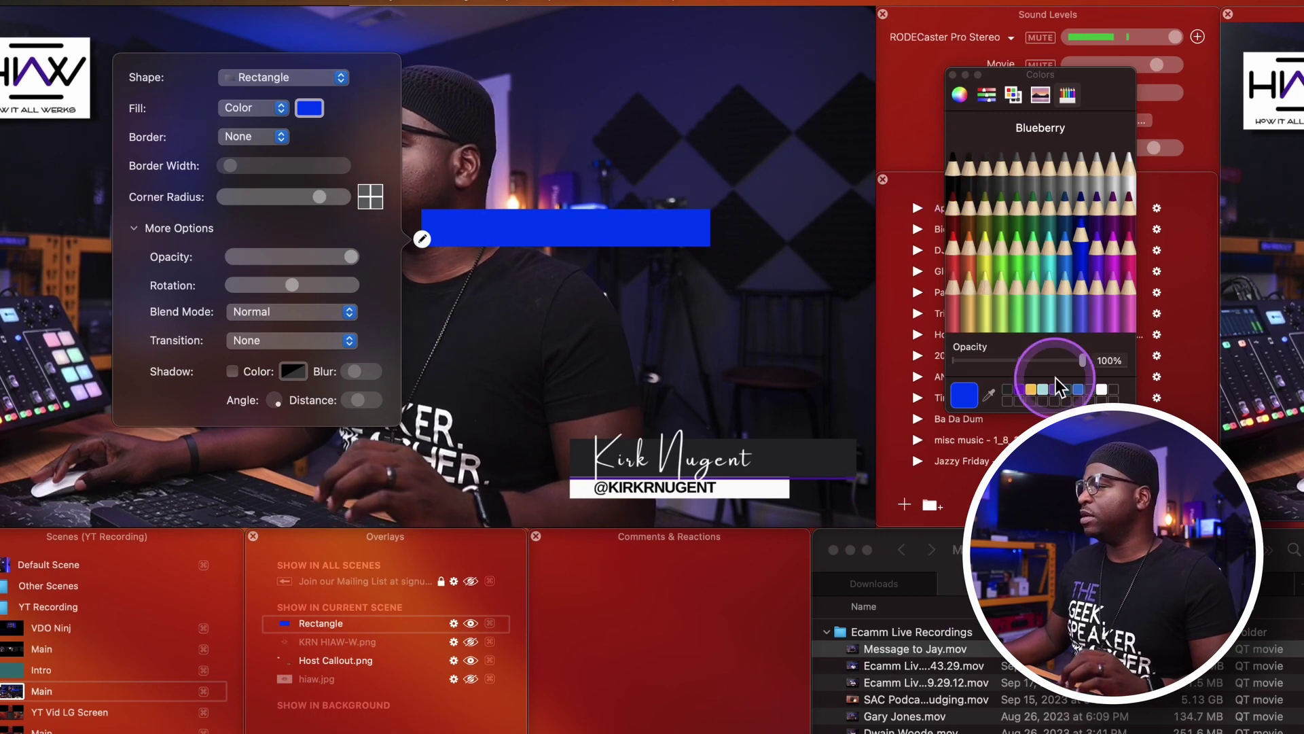
pyautogui.click(1006, 393)
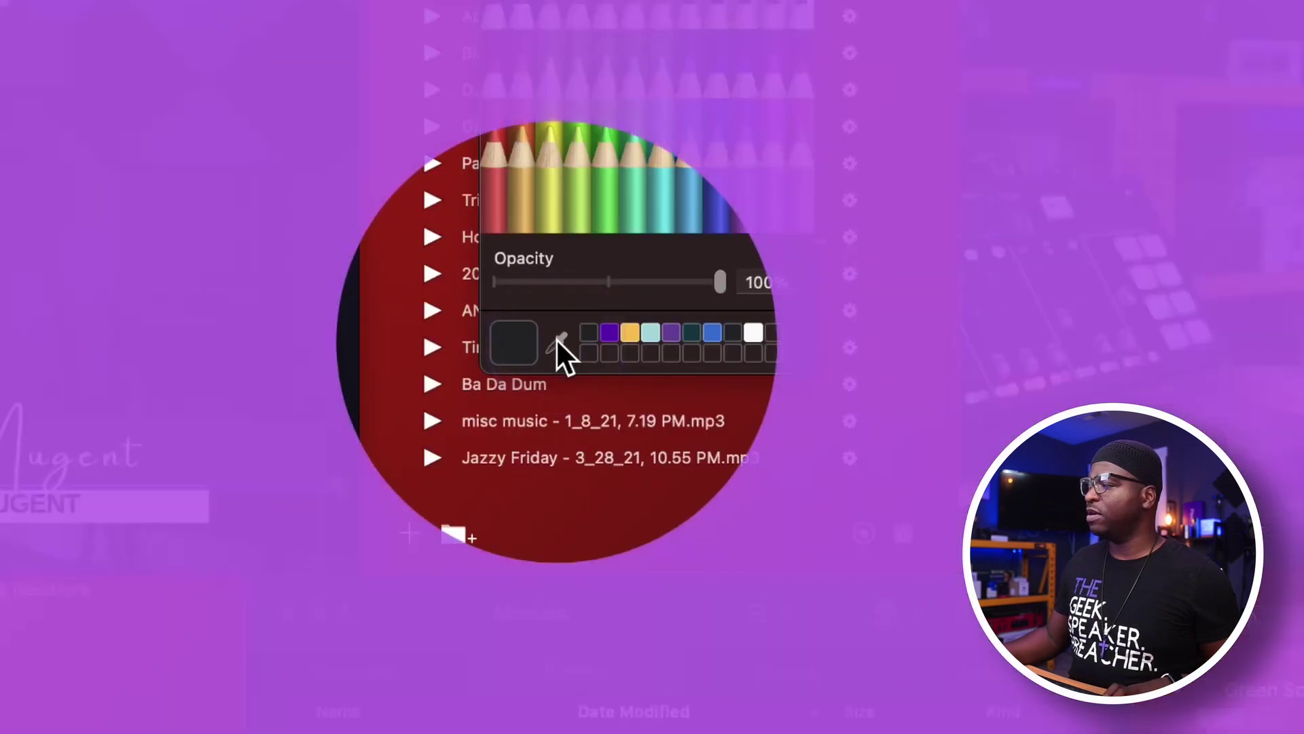
pyautogui.click(556, 339)
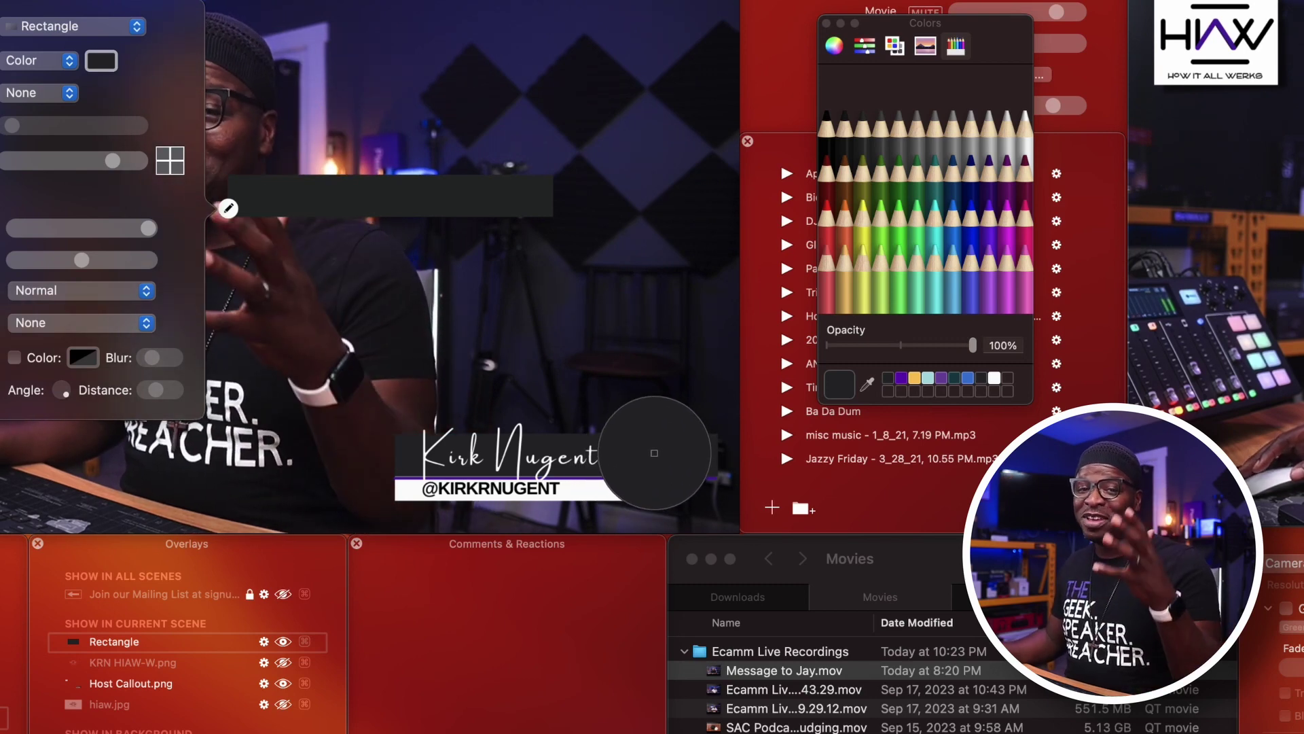
pyautogui.click(654, 453)
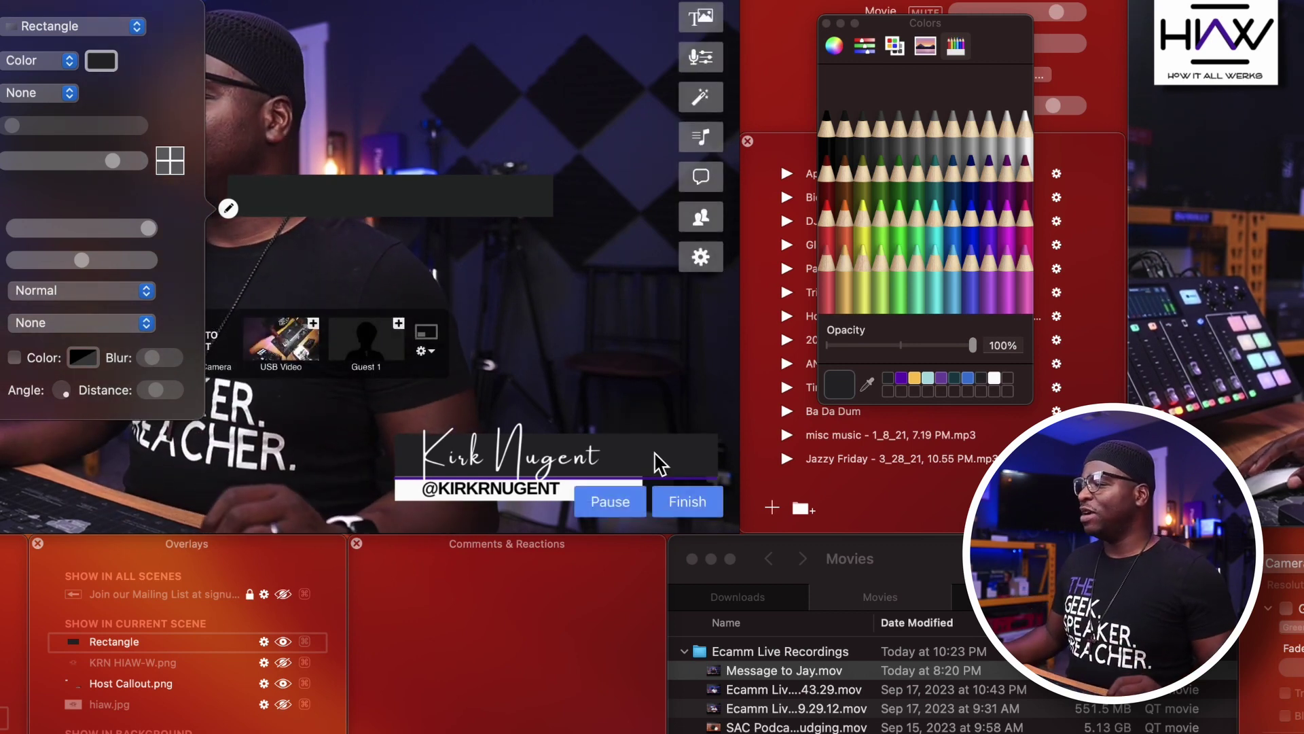
pyautogui.click(881, 349)
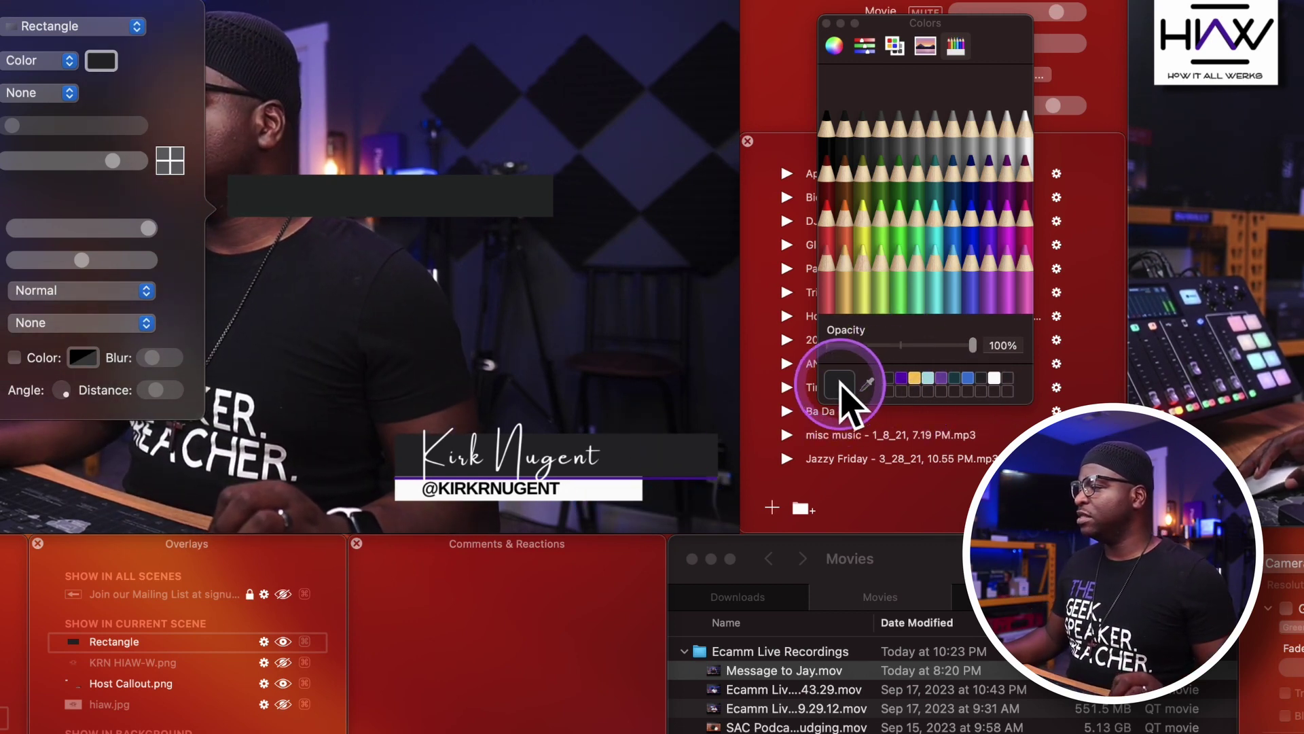
pyautogui.click(452, 212)
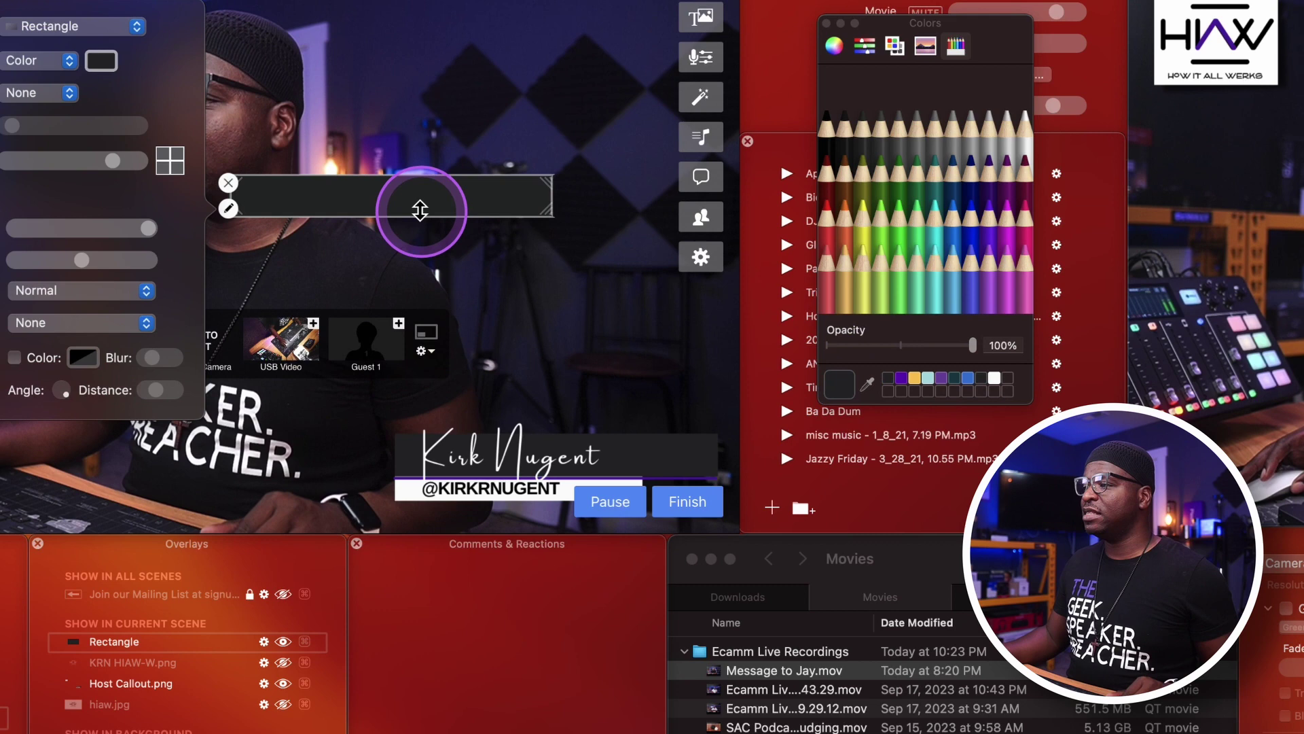
pyautogui.moveTo(428, 204); pyautogui.dragTo(460, 230)
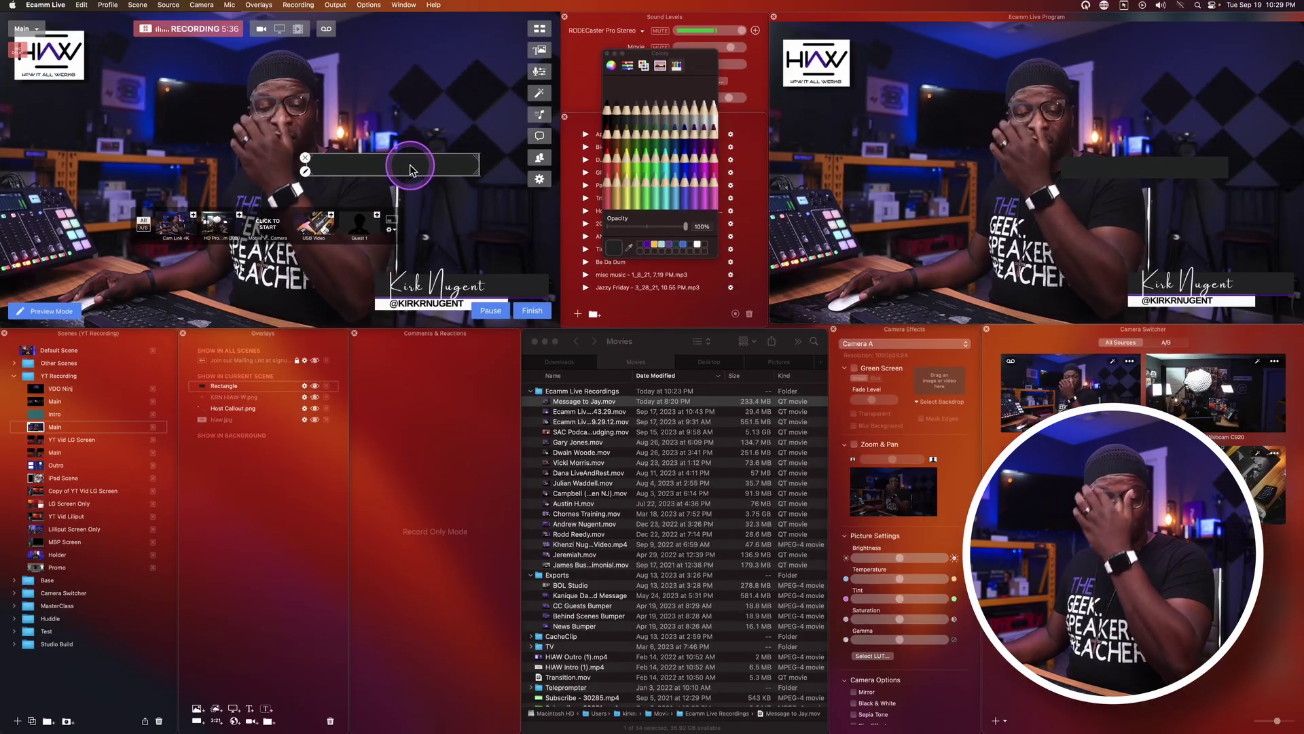
# Nudge the dark rectangle right and place its layer inside the LT Background group.
pyautogui.moveTo(411, 169); pyautogui.dragTo(426, 166)
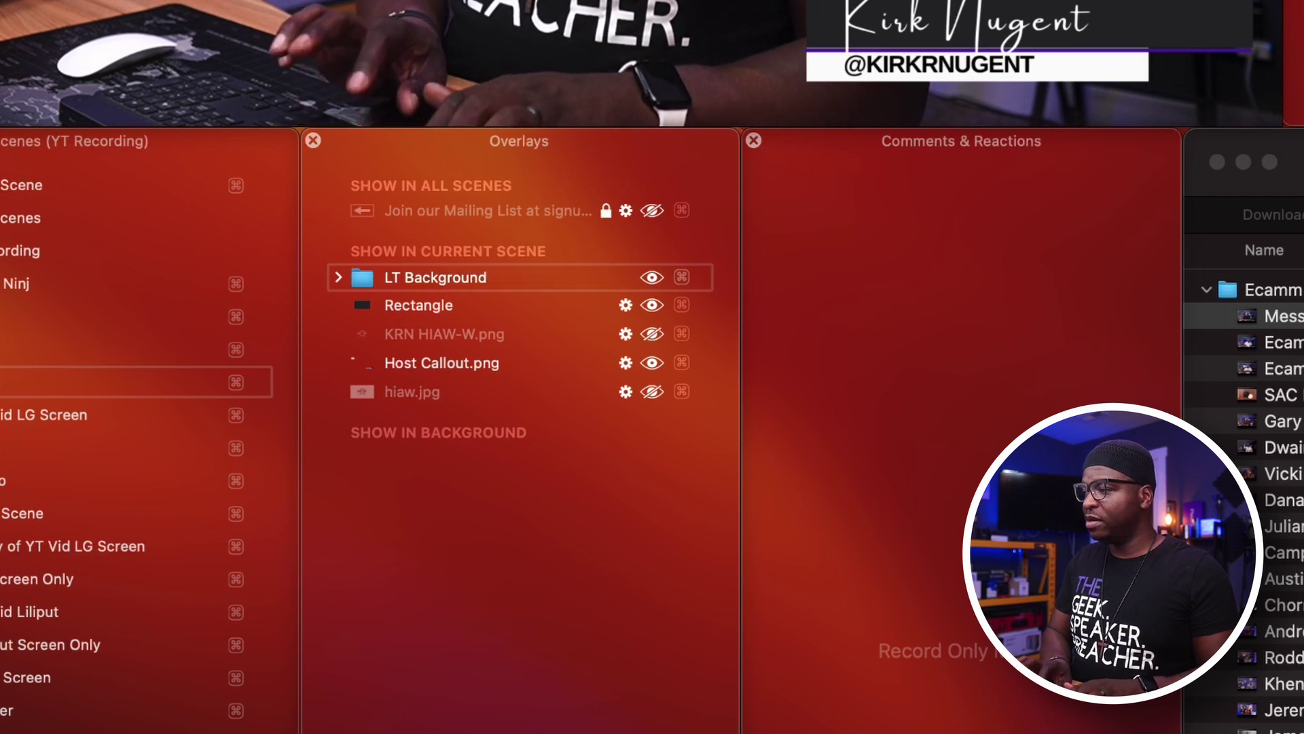
pyautogui.moveTo(445, 304); pyautogui.dragTo(420, 313)
pyautogui.click(516, 630)
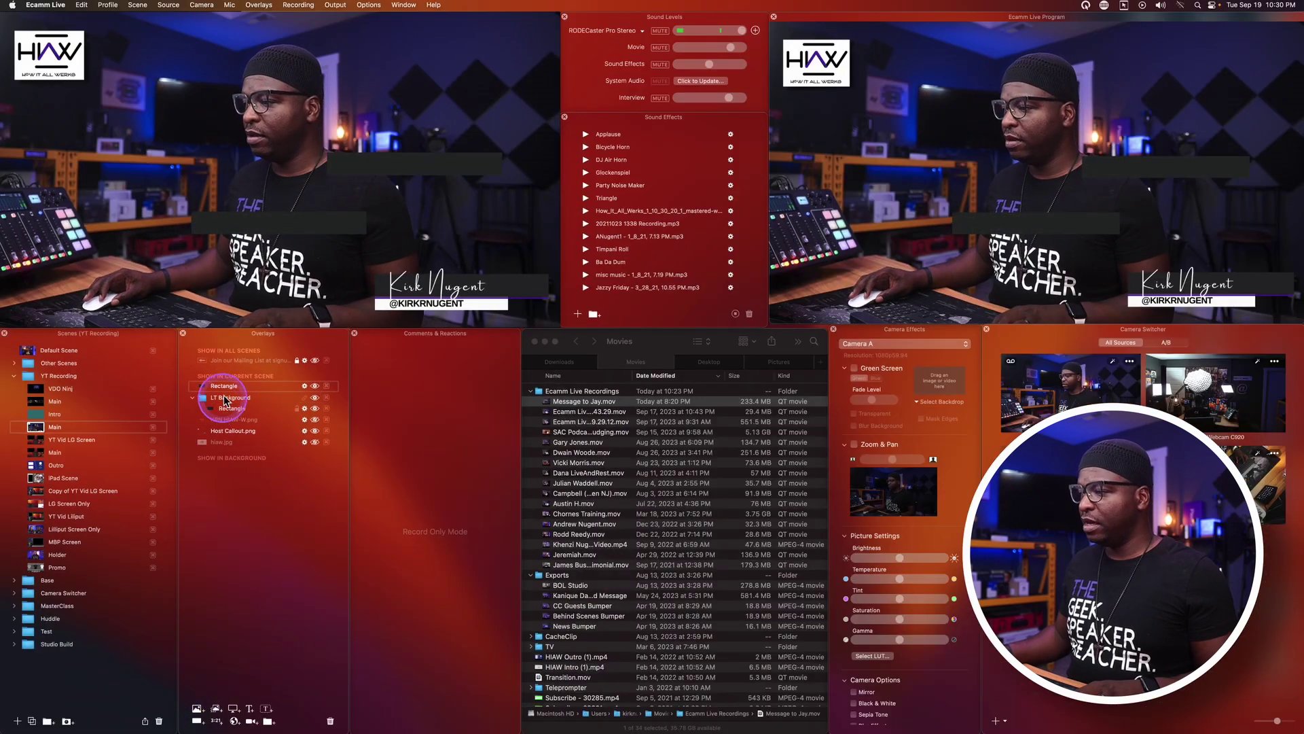
# Put the second rectangle into LT Background and give it a solid white fill.
pyautogui.moveTo(233, 411); pyautogui.dragTo(230, 406)
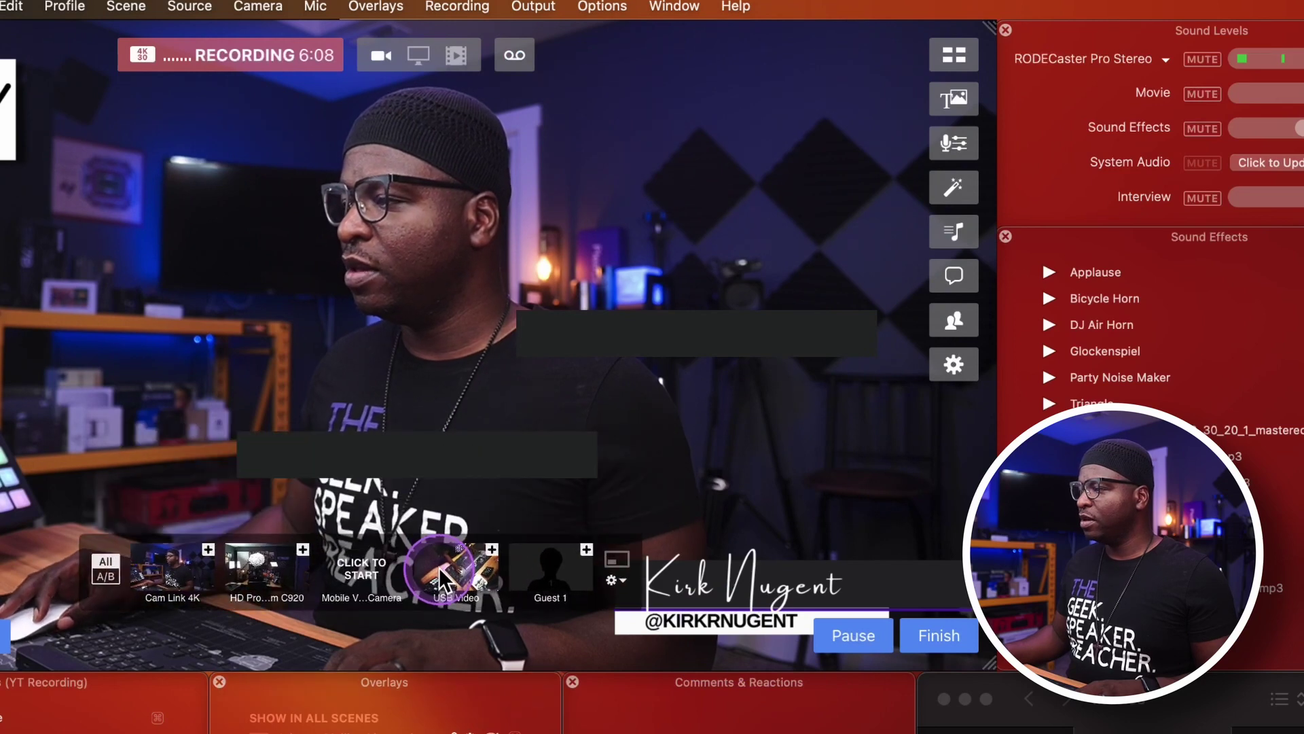
pyautogui.moveTo(430, 457); pyautogui.dragTo(419, 406)
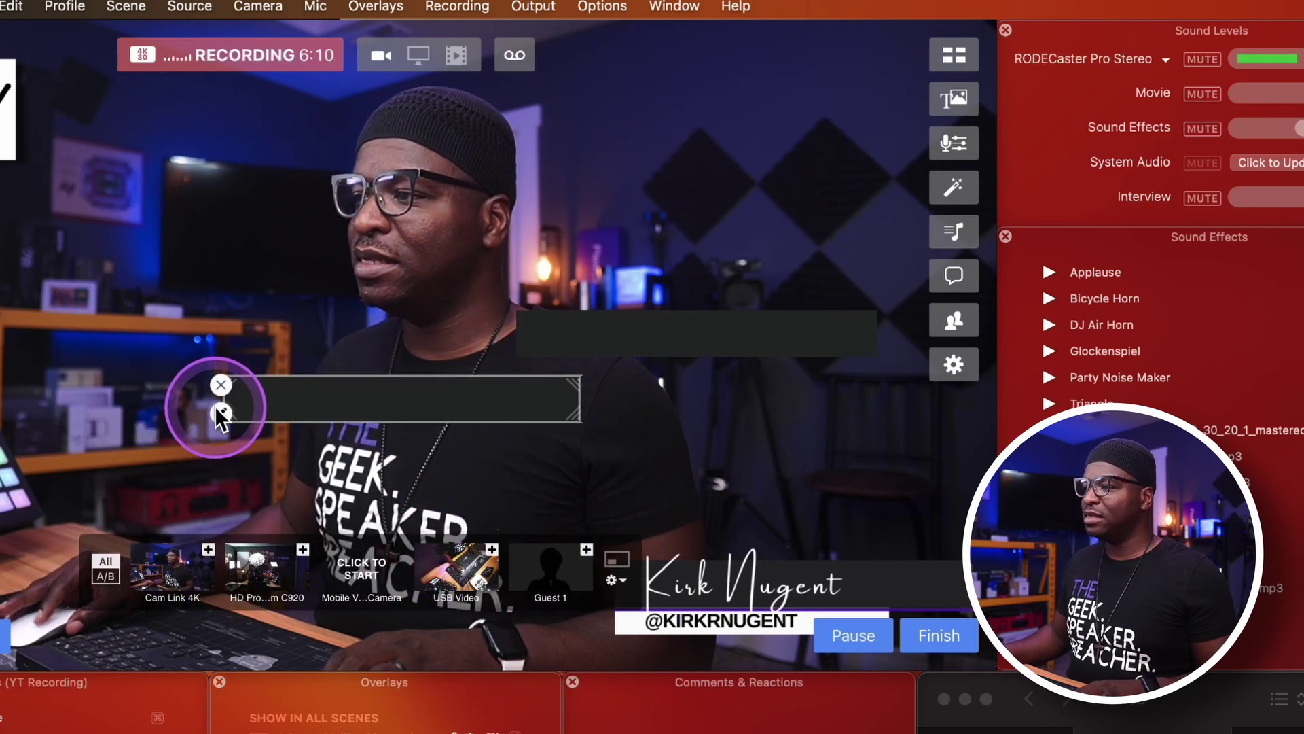
pyautogui.click(218, 402)
pyautogui.click(793, 223)
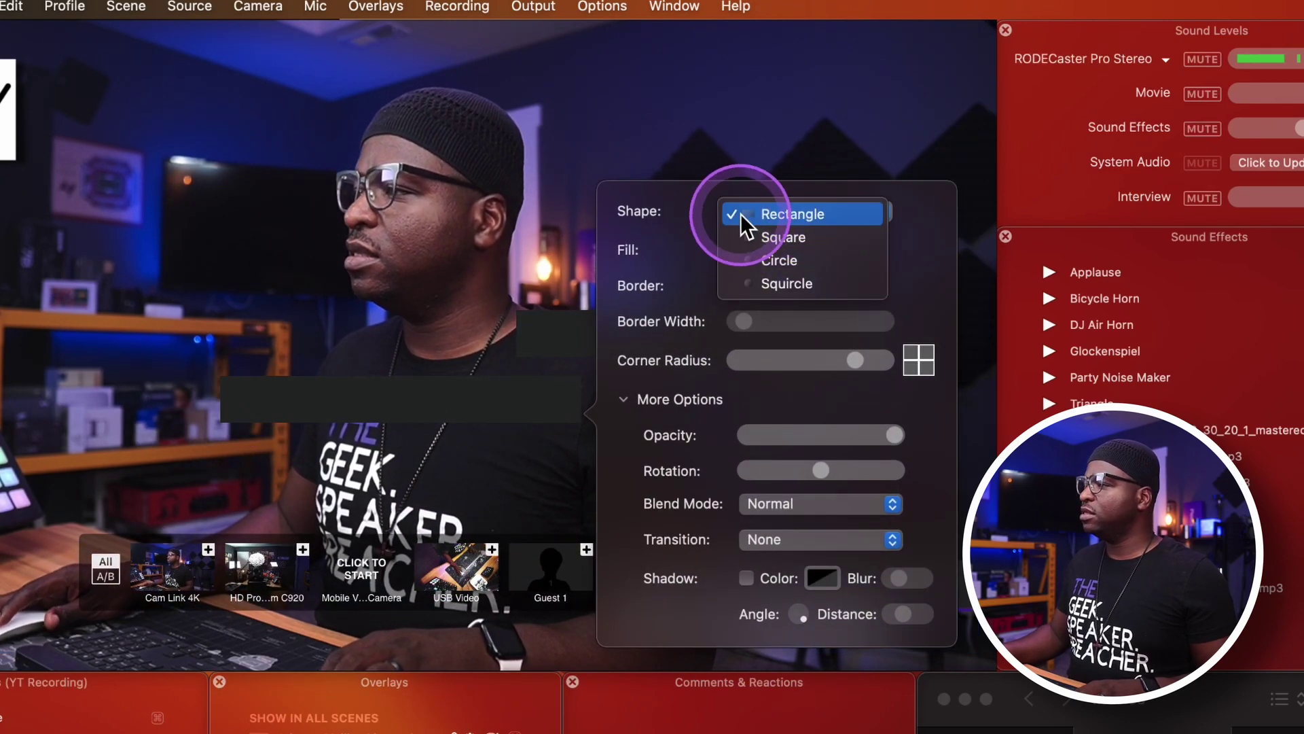
pyautogui.click(740, 213)
pyautogui.click(771, 247)
pyautogui.click(773, 247)
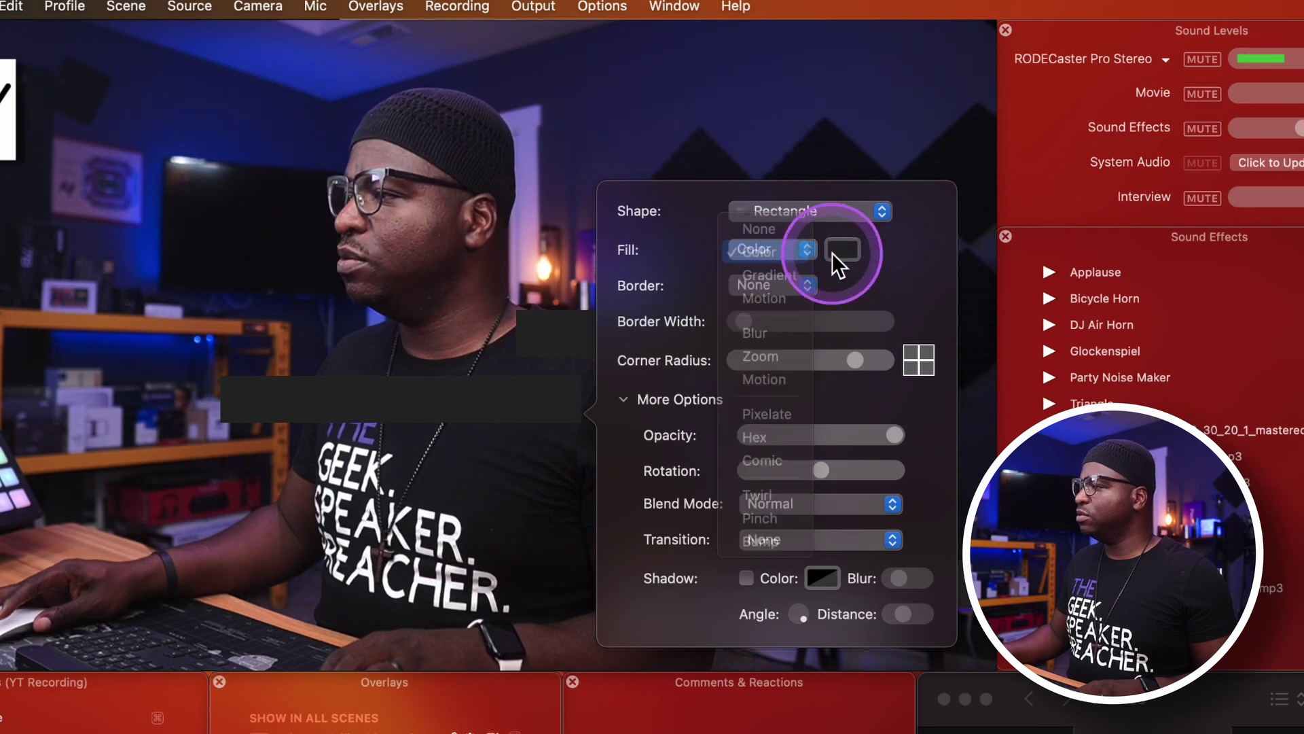
pyautogui.click(842, 249)
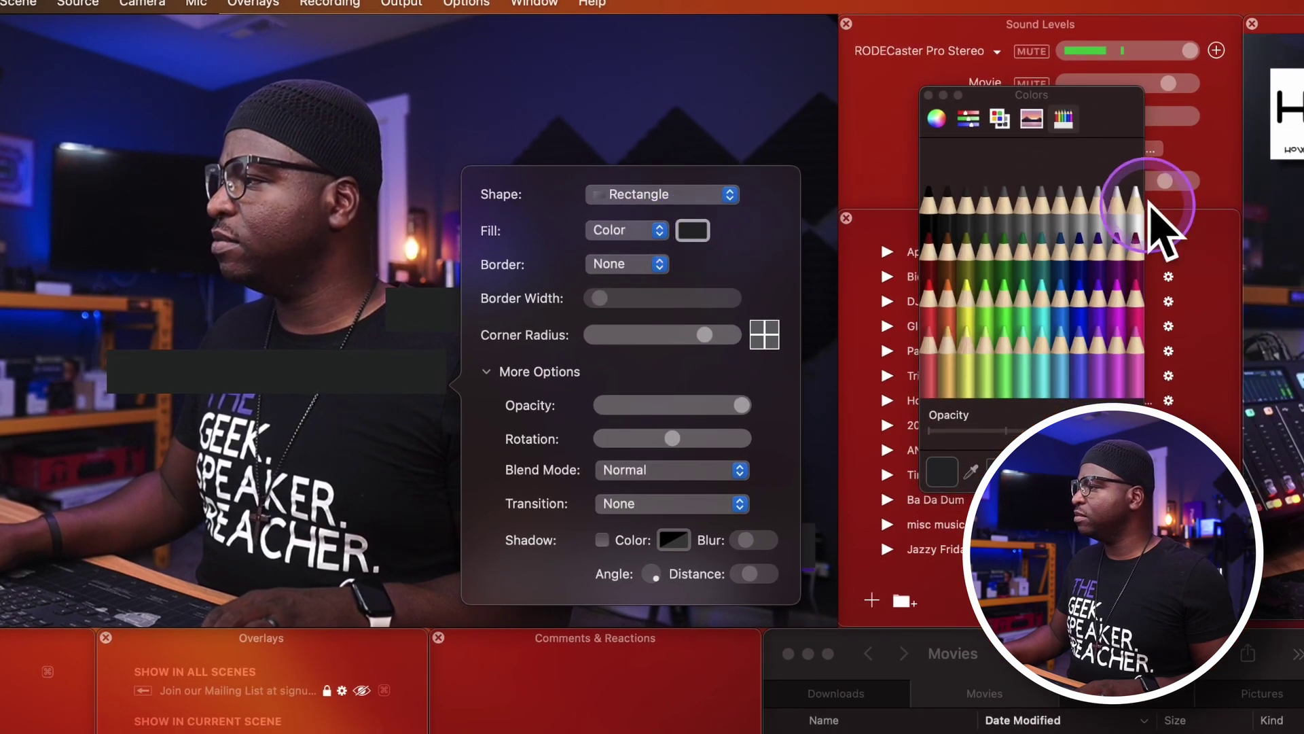
pyautogui.click(1133, 204)
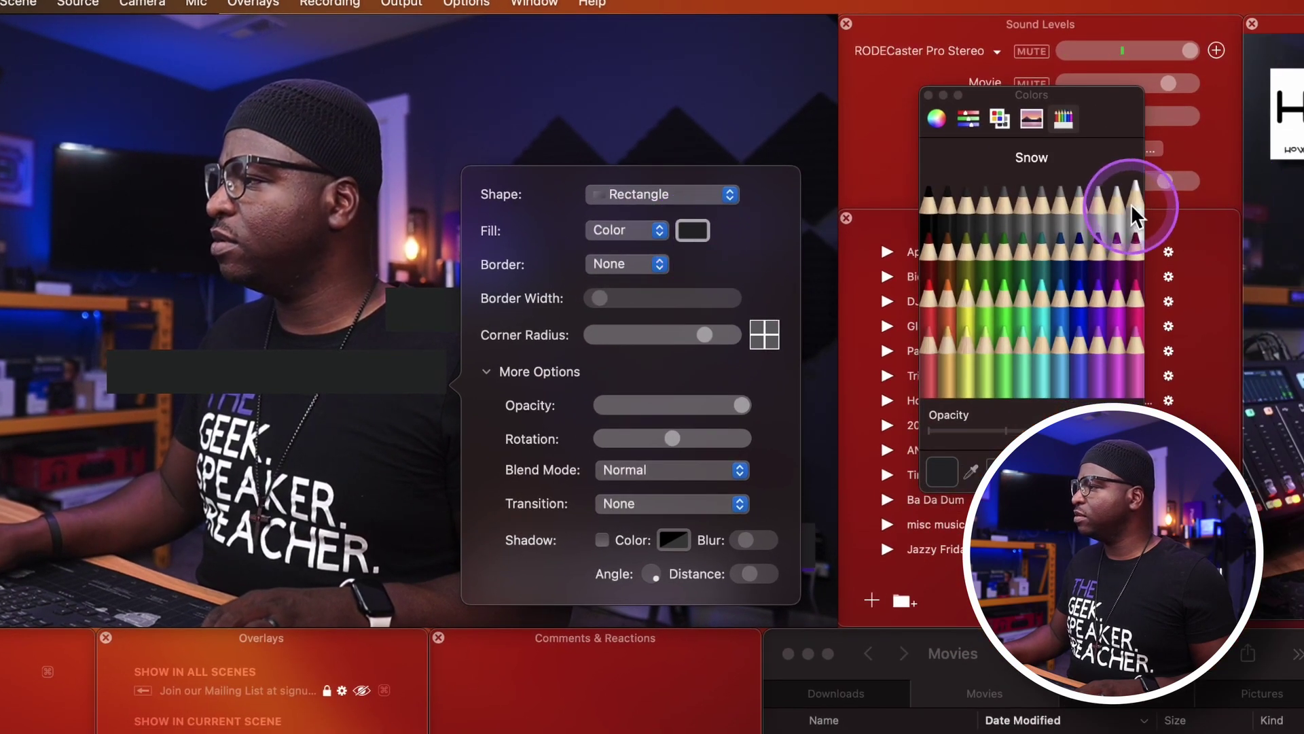
pyautogui.click(224, 221)
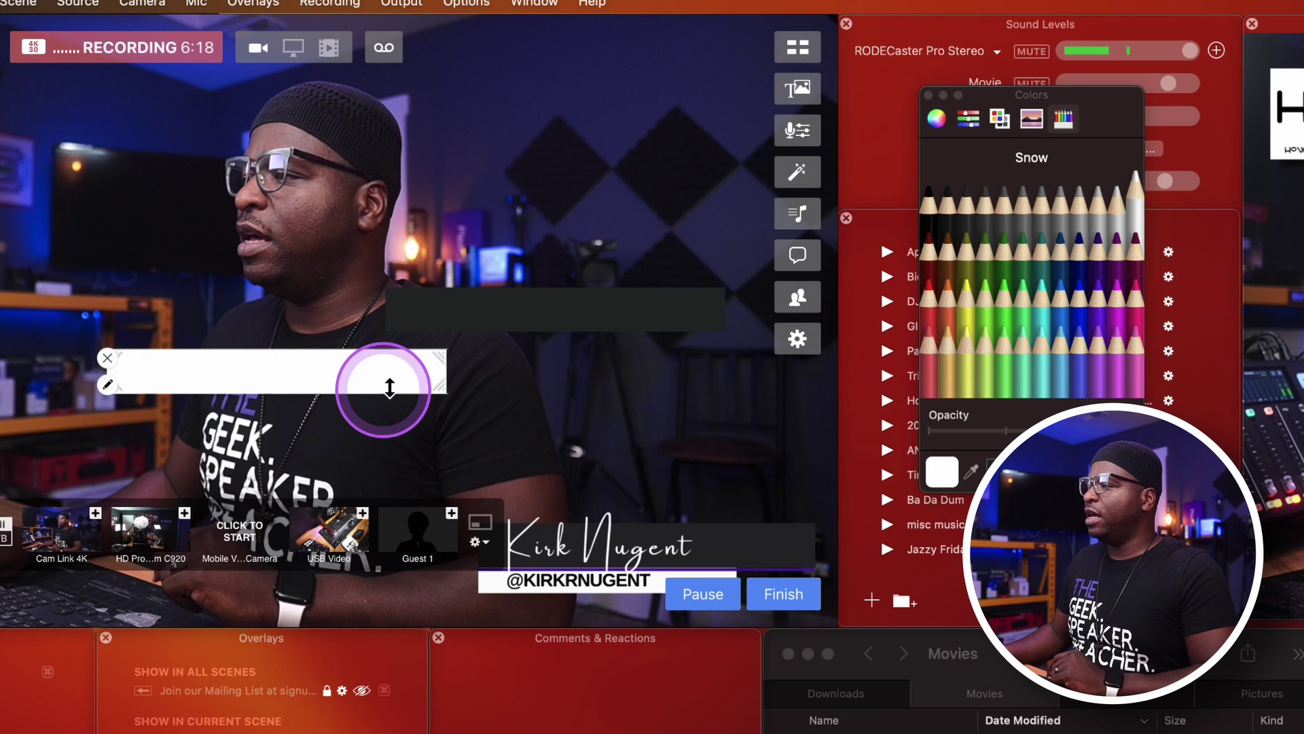
# Position the white bar just below the dark box and reorder the two rectangle layers.
pyautogui.moveTo(426, 369); pyautogui.dragTo(721, 455)
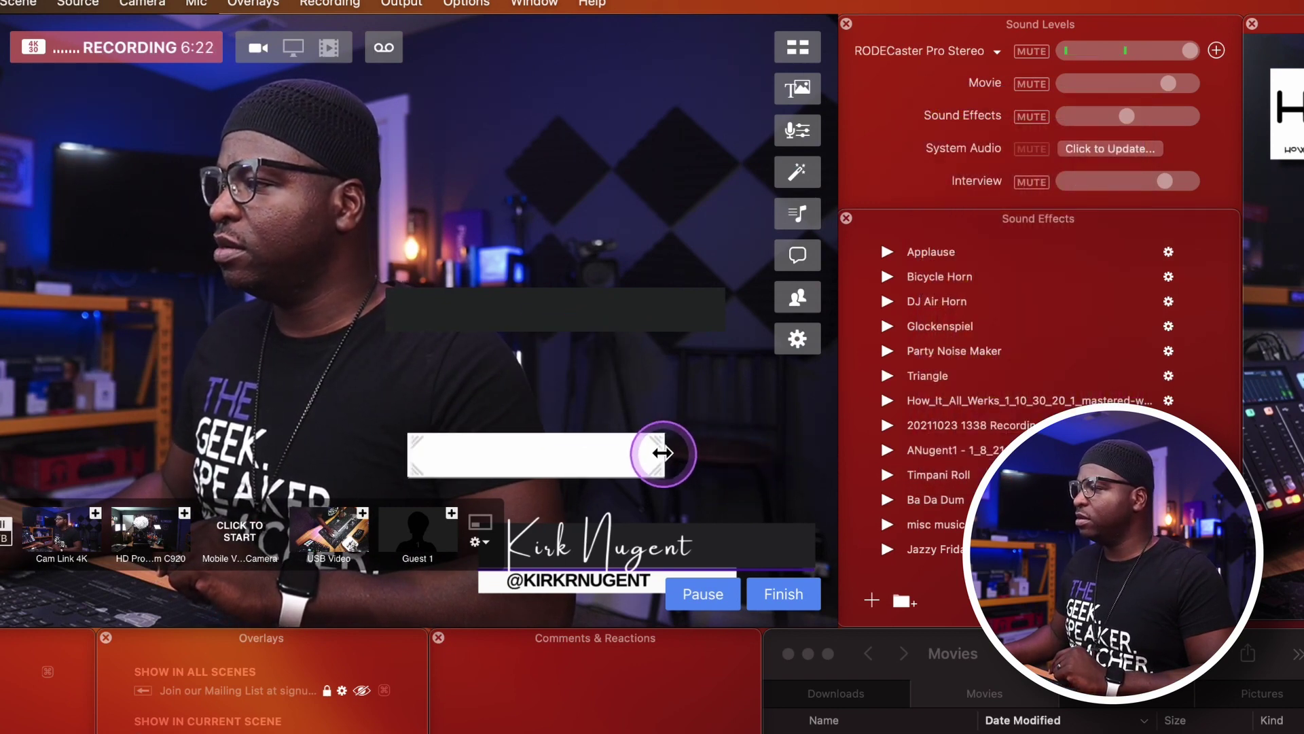
pyautogui.moveTo(577, 455); pyautogui.dragTo(666, 501)
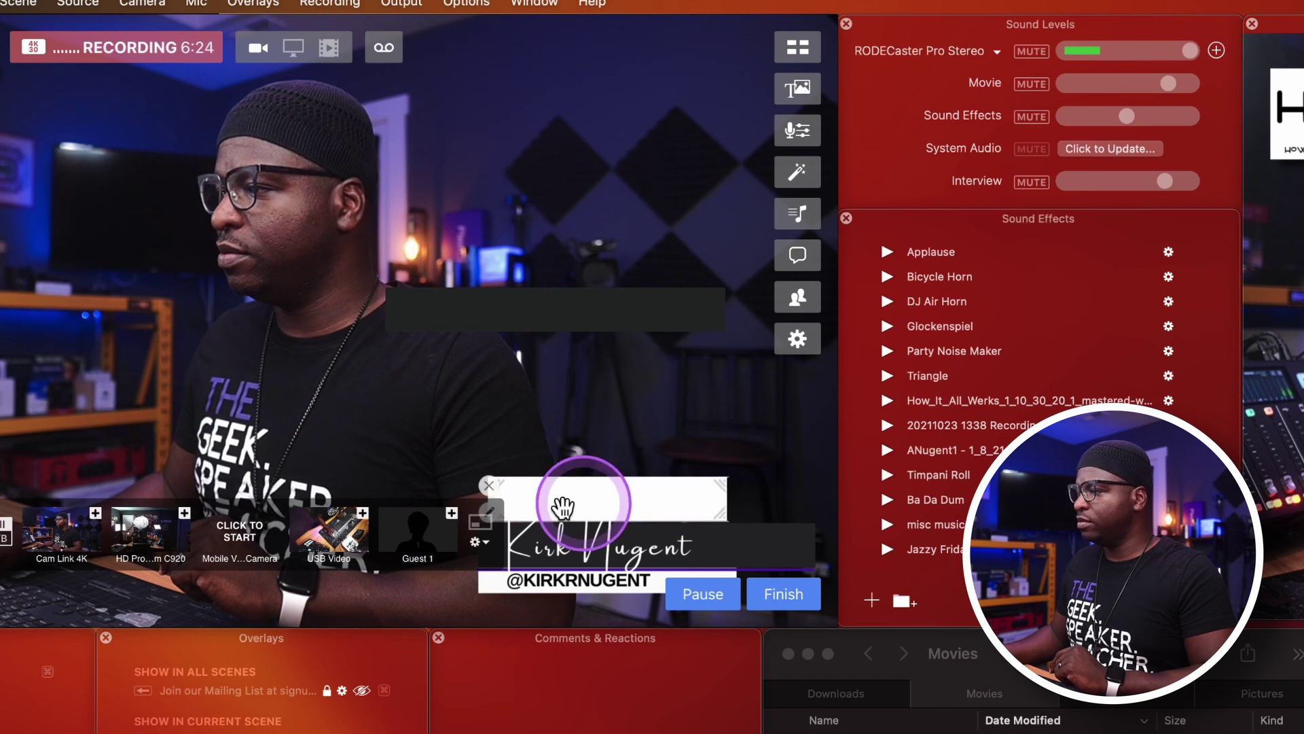
pyautogui.moveTo(524, 481); pyautogui.dragTo(570, 555)
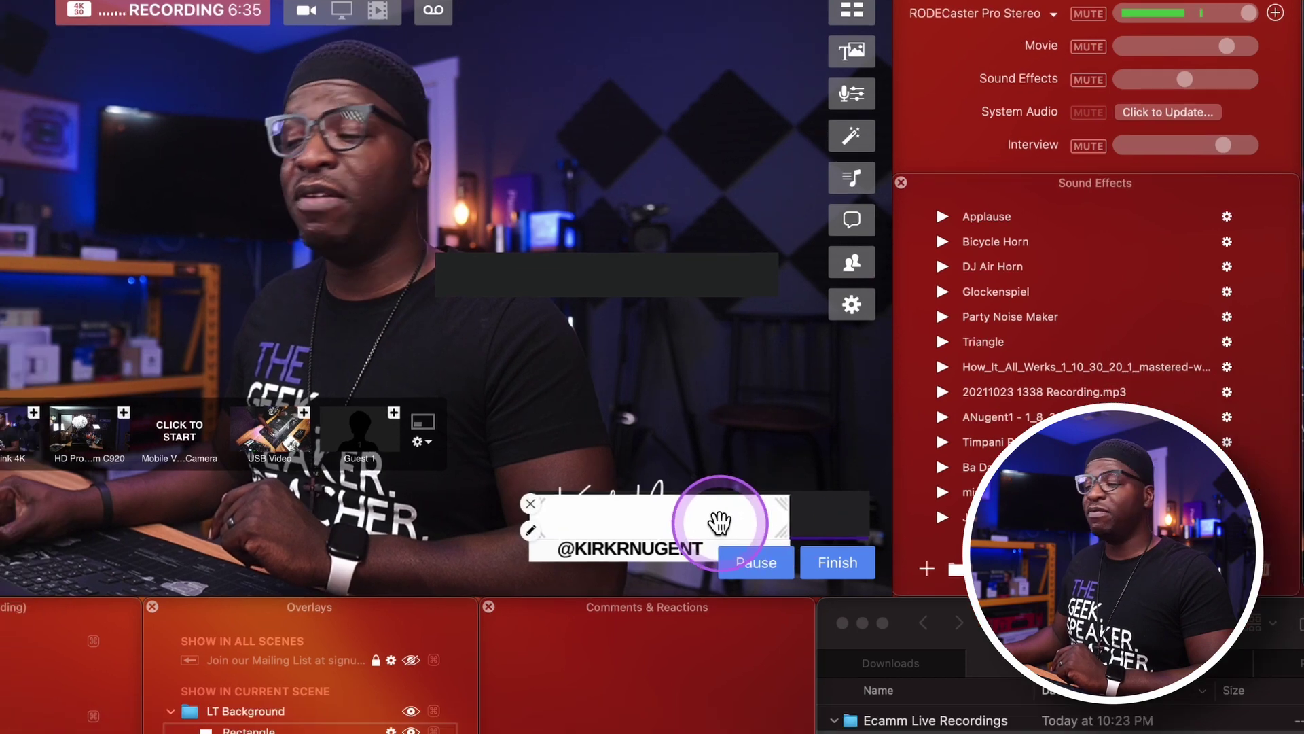
pyautogui.moveTo(657, 555); pyautogui.dragTo(563, 339)
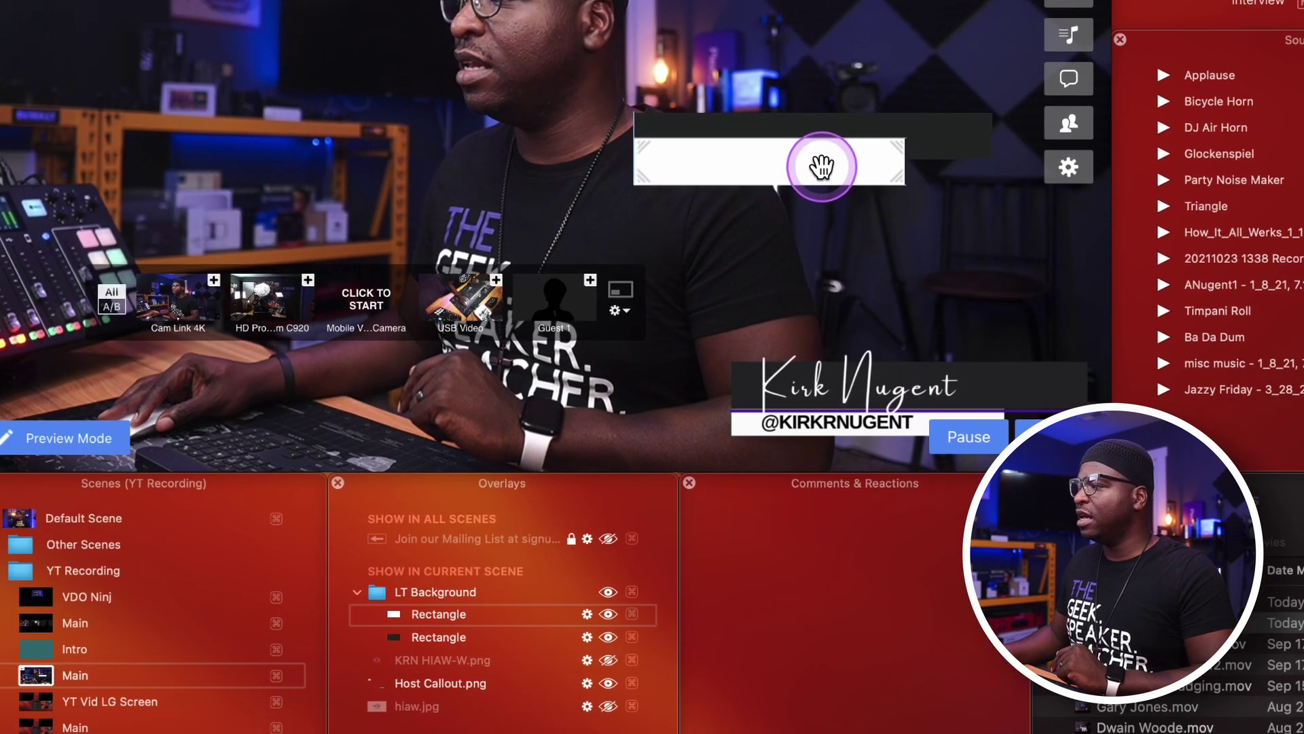
pyautogui.moveTo(822, 166); pyautogui.dragTo(822, 166)
pyautogui.moveTo(424, 614)
pyautogui.mouseDown()
pyautogui.moveTo(442, 613)
pyautogui.moveTo(451, 646)
pyautogui.mouseUp()
pyautogui.moveTo(712, 474); pyautogui.dragTo(693, 584)
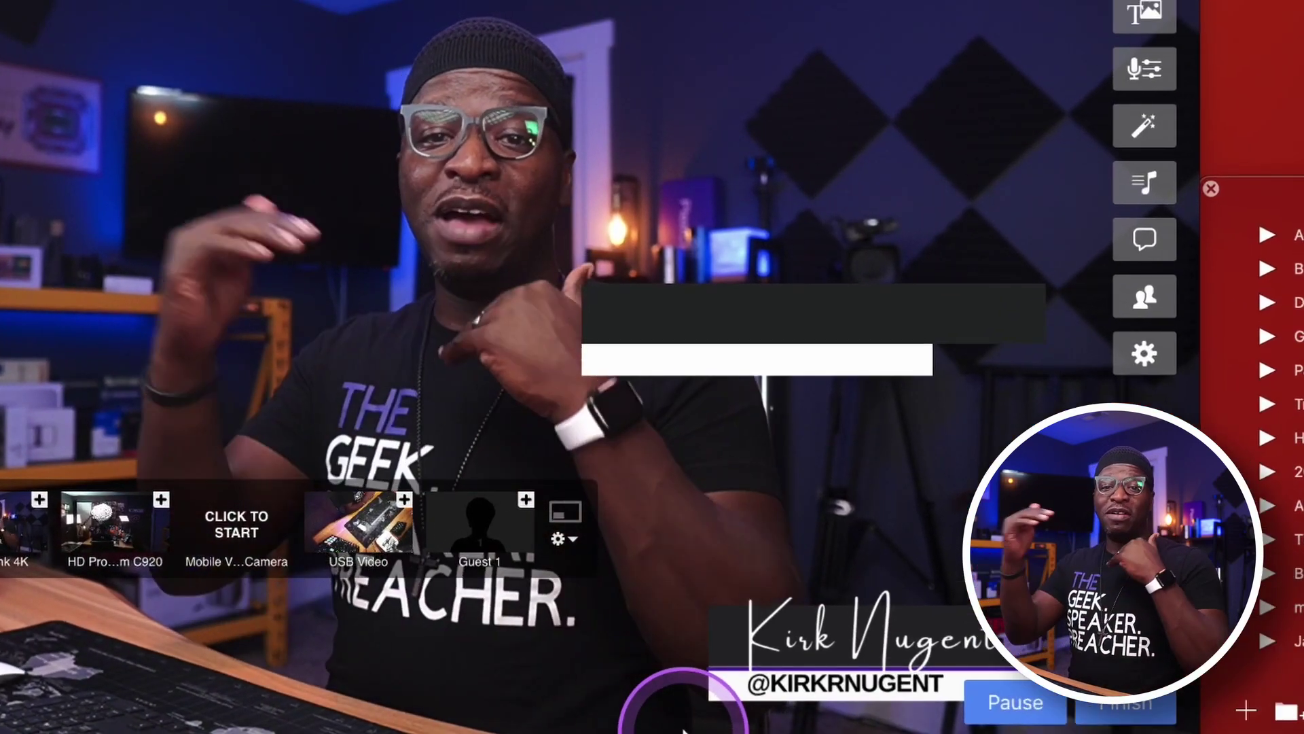
pyautogui.moveTo(683, 730); pyautogui.dragTo(684, 731)
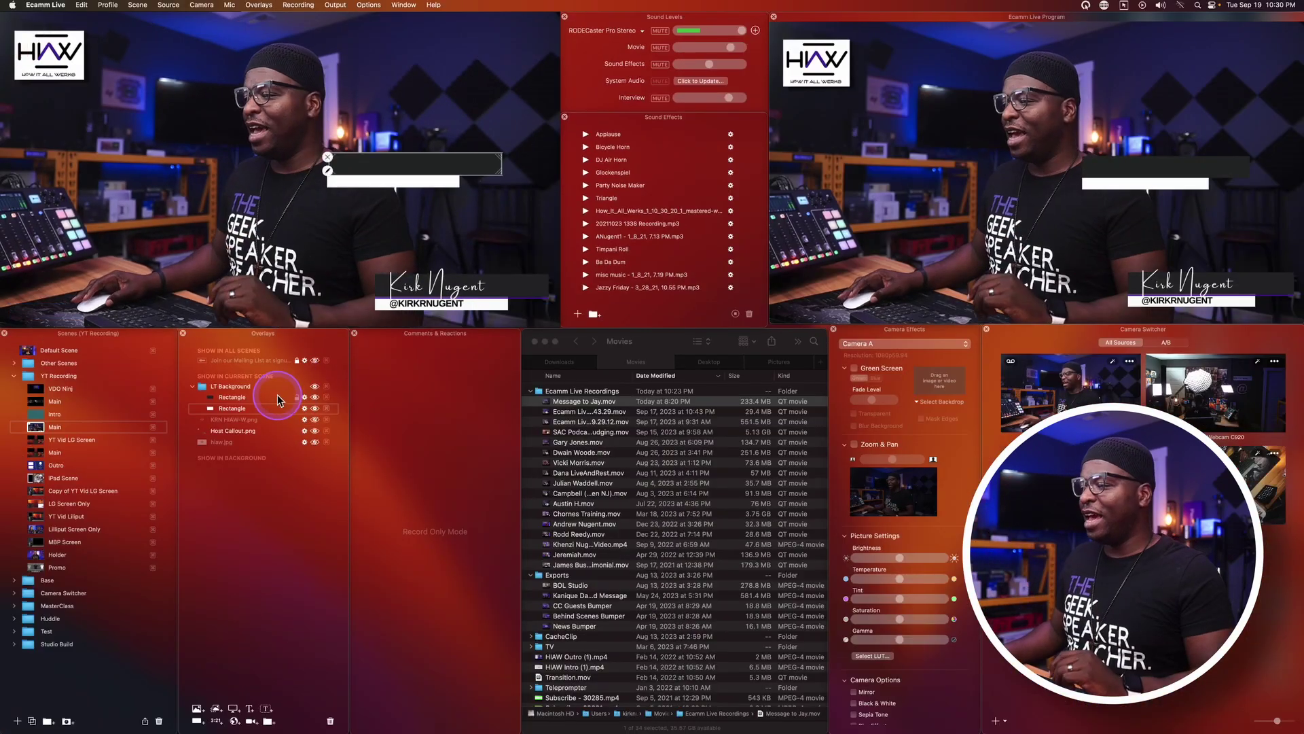
# Select the LT Background group and drag both bars right of the presenter, above the name.
pyautogui.click(695, 434)
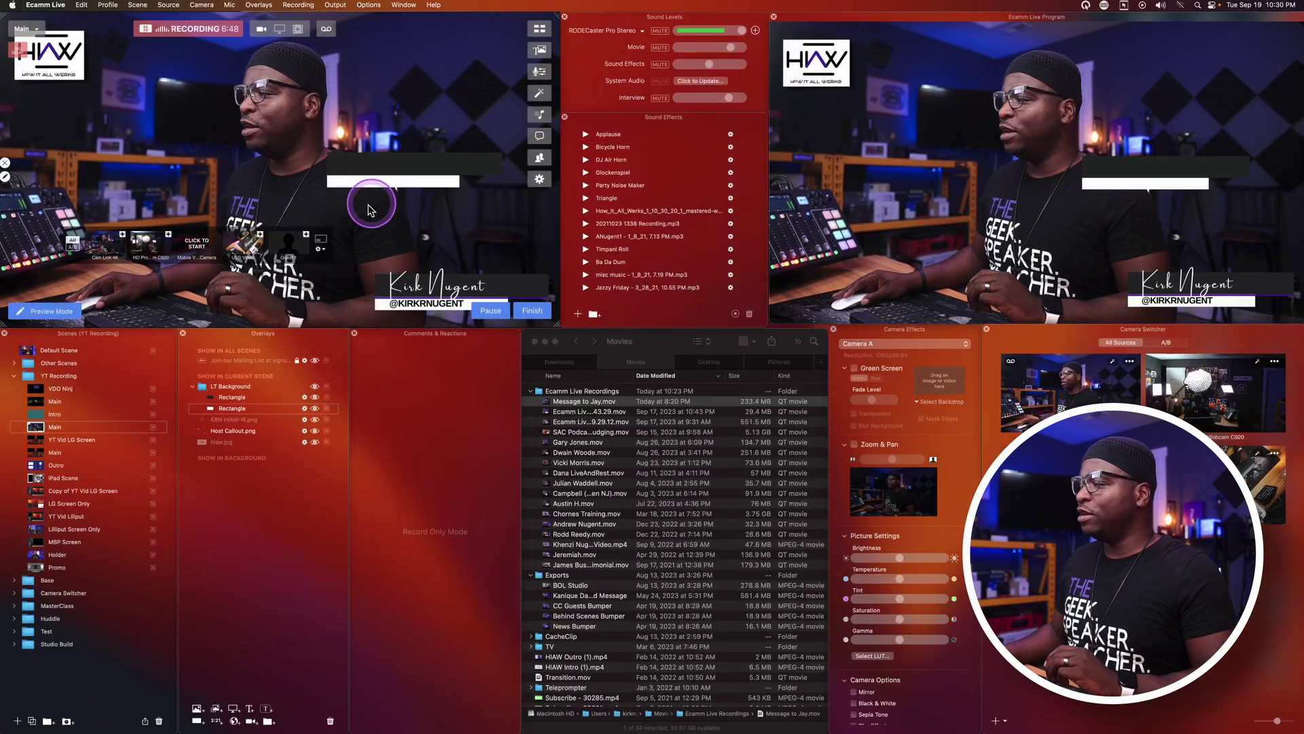
pyautogui.click(315, 387)
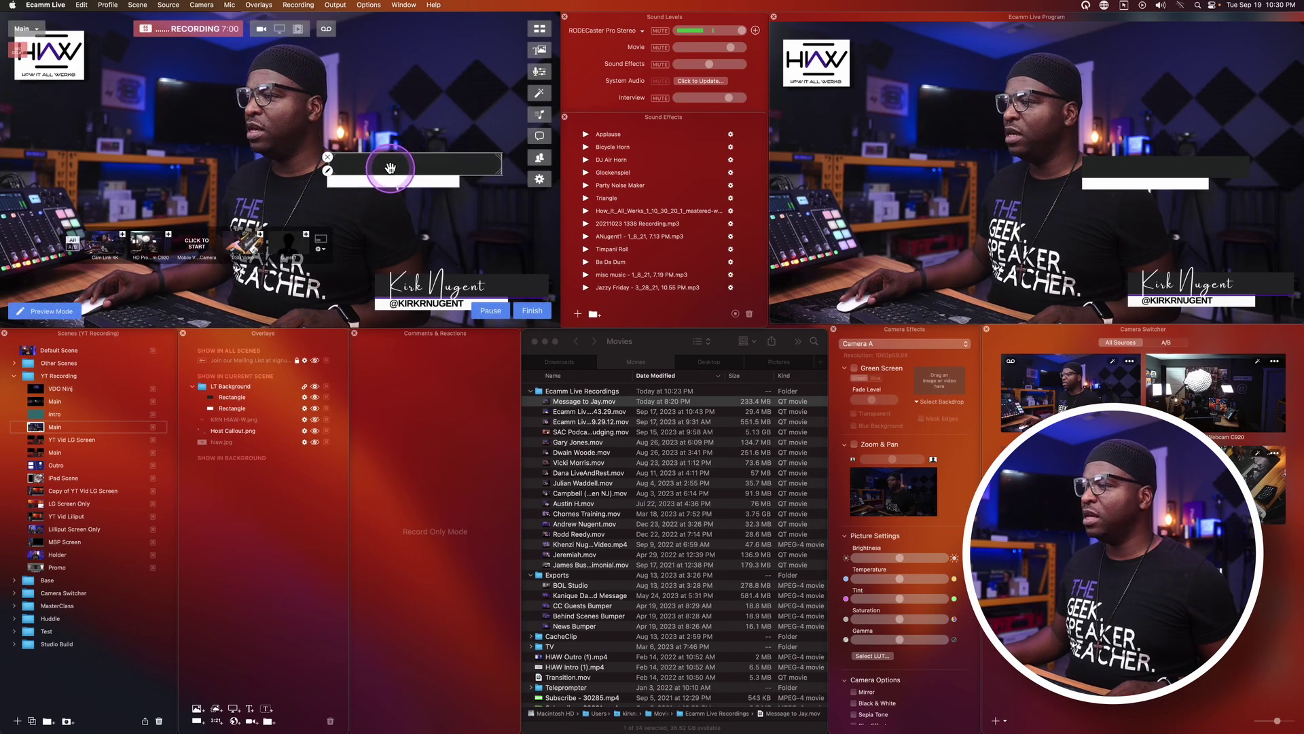
pyautogui.moveTo(333, 161)
pyautogui.mouseDown()
pyautogui.moveTo(293, 172)
pyautogui.moveTo(328, 181)
pyautogui.mouseUp()
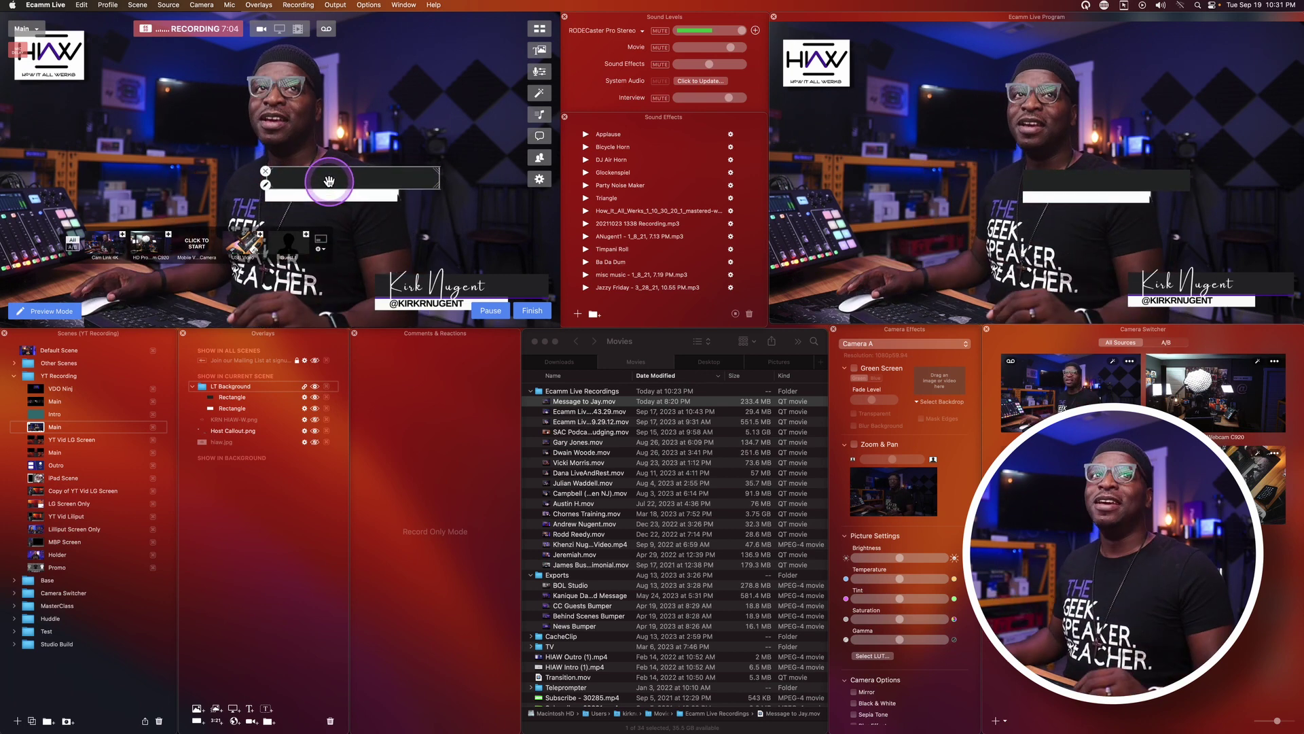
pyautogui.moveTo(367, 181); pyautogui.dragTo(403, 199)
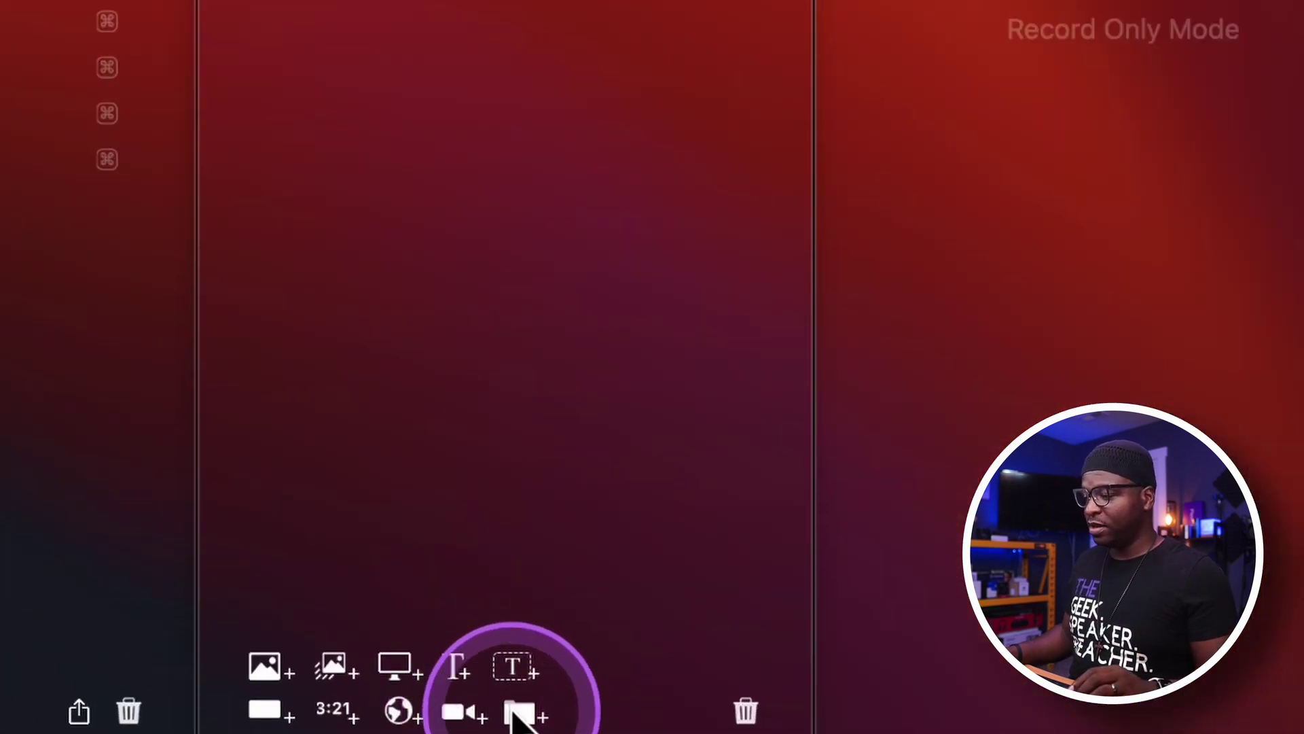
# Create an overlay group named LT Text and move it out to the top level.
pyautogui.click(521, 710)
pyautogui.write('L')
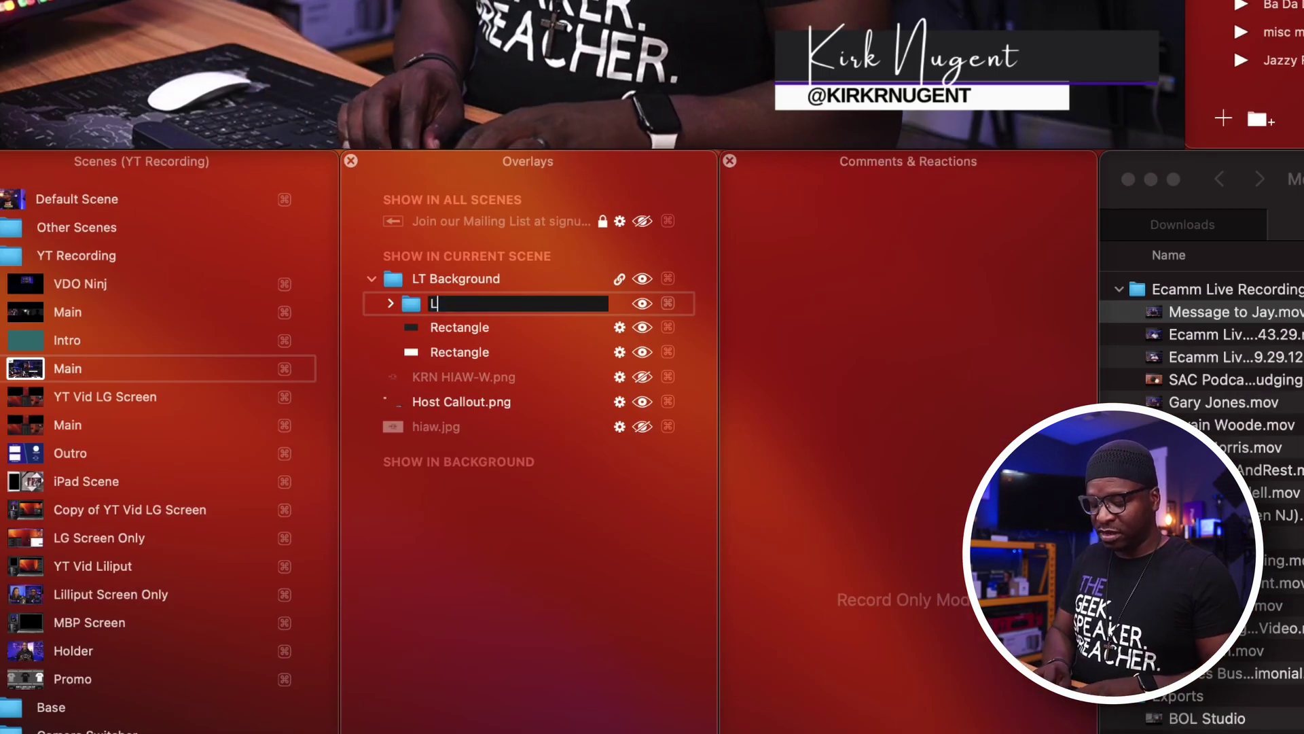
pyautogui.write('T Text')
pyautogui.press('Return')
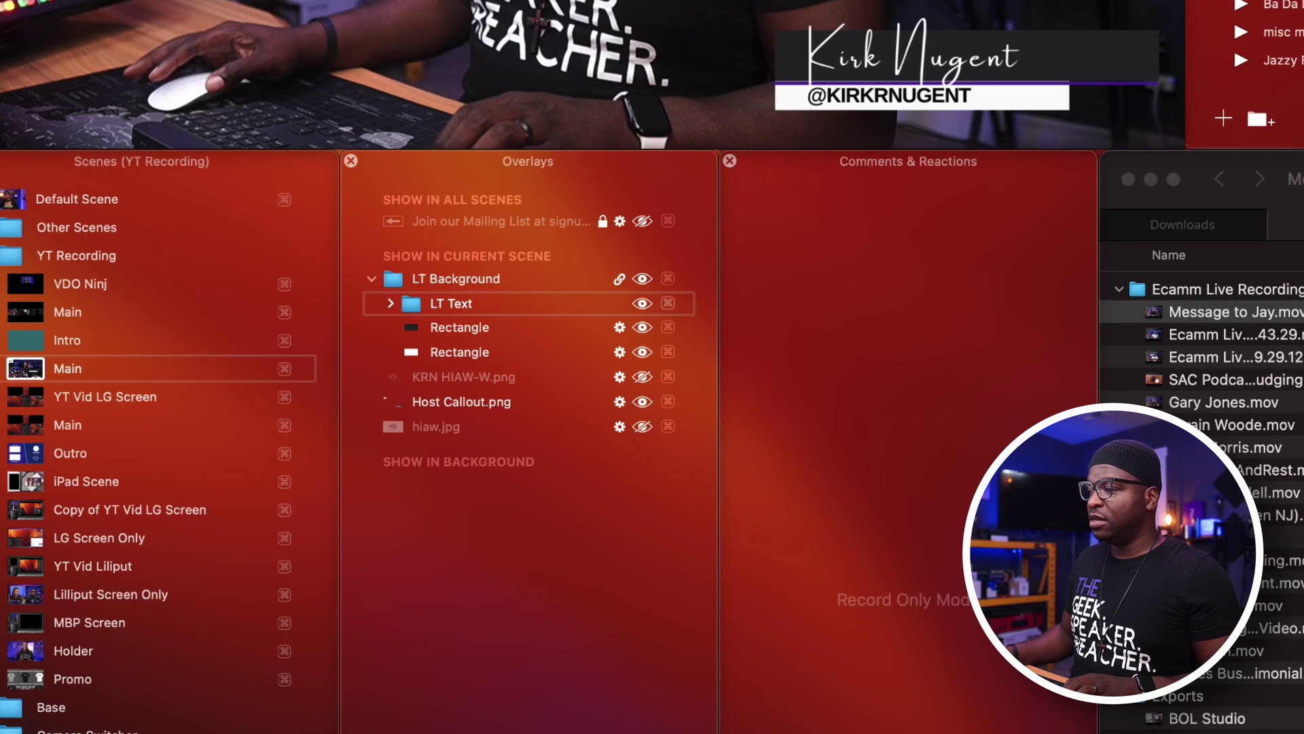
pyautogui.click(512, 401)
pyautogui.moveTo(451, 303); pyautogui.dragTo(422, 270)
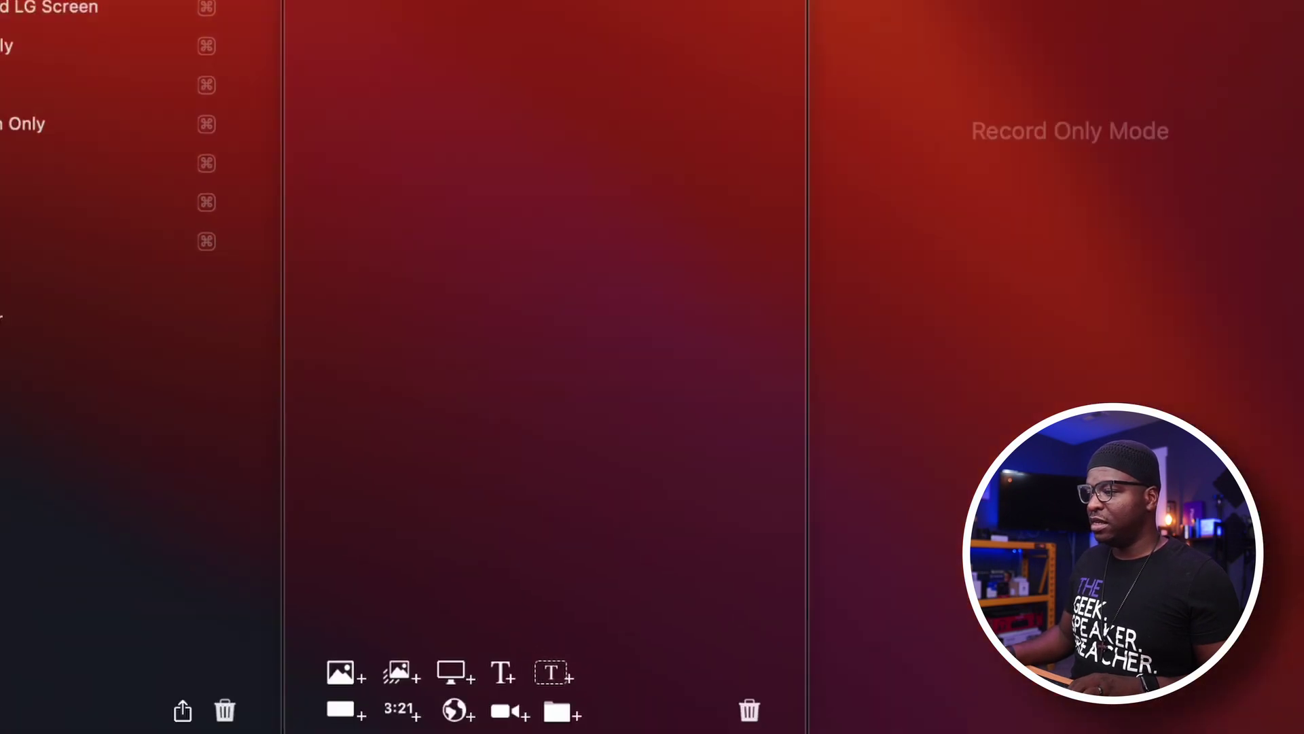
pyautogui.click(392, 729)
# Add a name text overlay in Gill Sans Light Italic with widened letter spacing.
pyautogui.click(505, 678)
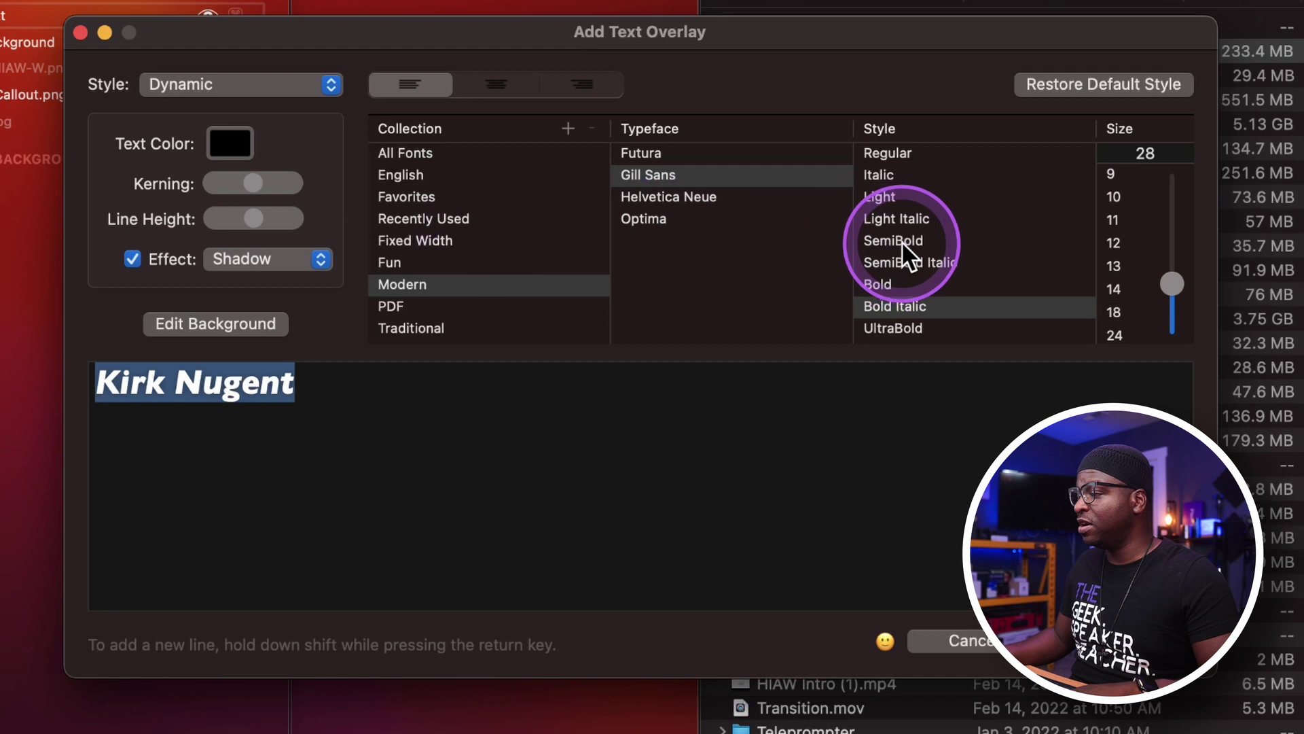
pyautogui.click(890, 216)
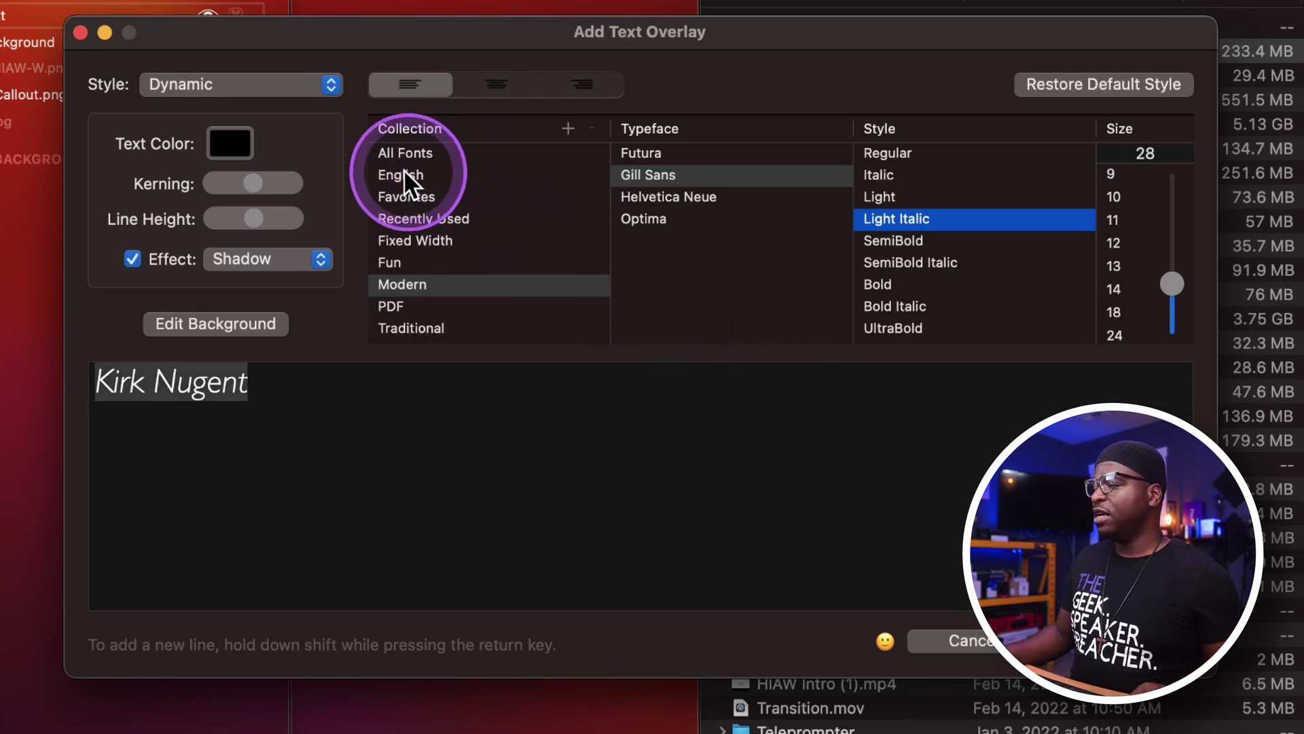
pyautogui.click(235, 319)
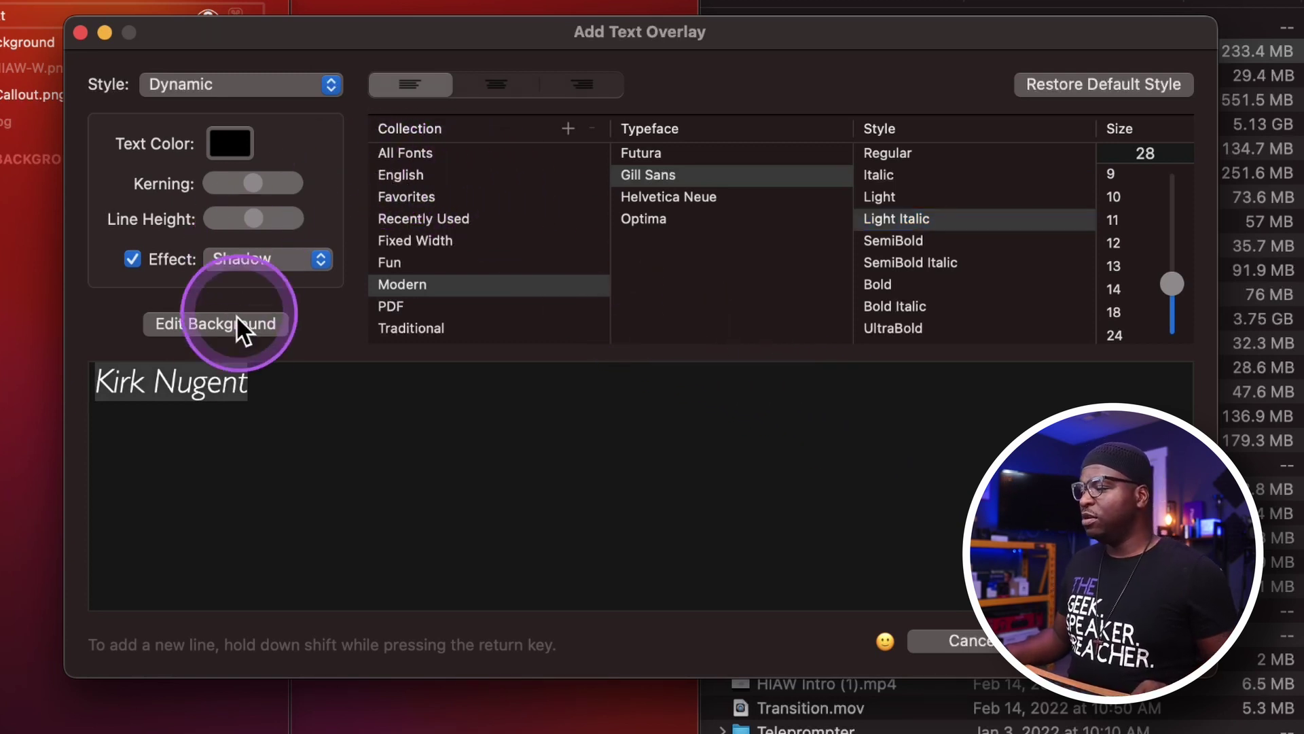
pyautogui.click(251, 175)
pyautogui.moveTo(250, 176)
pyautogui.mouseDown()
pyautogui.moveTo(239, 181)
pyautogui.moveTo(265, 184)
pyautogui.mouseUp()
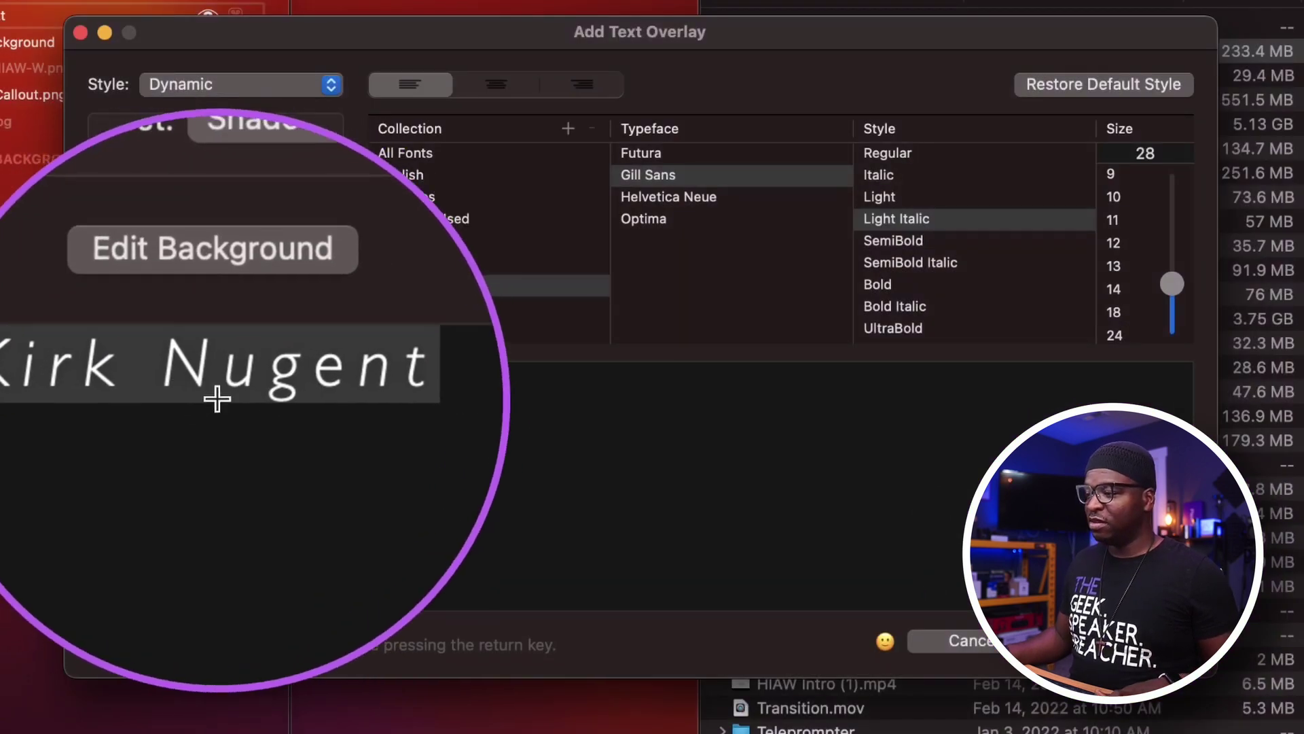
pyautogui.moveTo(263, 182)
pyautogui.mouseDown()
pyautogui.moveTo(248, 187)
pyautogui.moveTo(273, 186)
pyautogui.mouseUp()
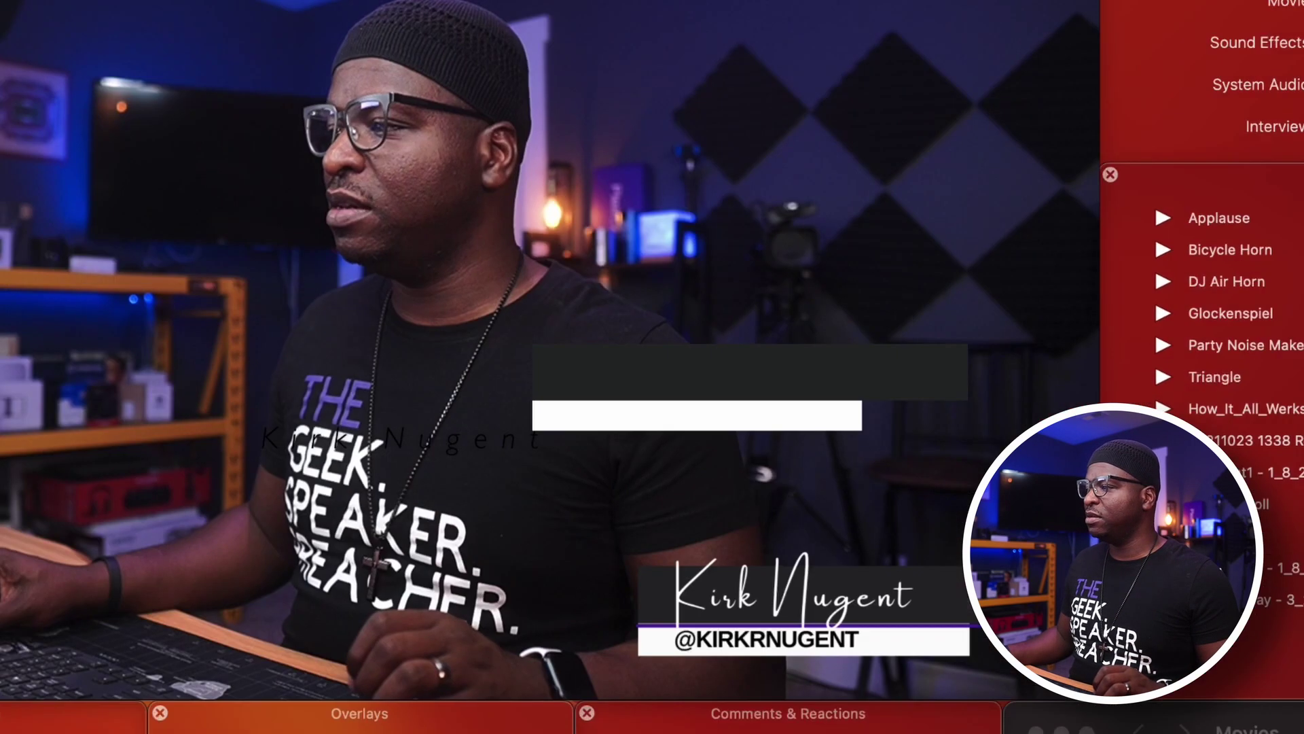
# Move the Kirk Nugent name text up onto the dark box.
pyautogui.moveTo(465, 443)
pyautogui.mouseDown()
pyautogui.moveTo(466, 430)
pyautogui.moveTo(690, 388)
pyautogui.moveTo(717, 367)
pyautogui.moveTo(753, 373)
pyautogui.mouseUp()
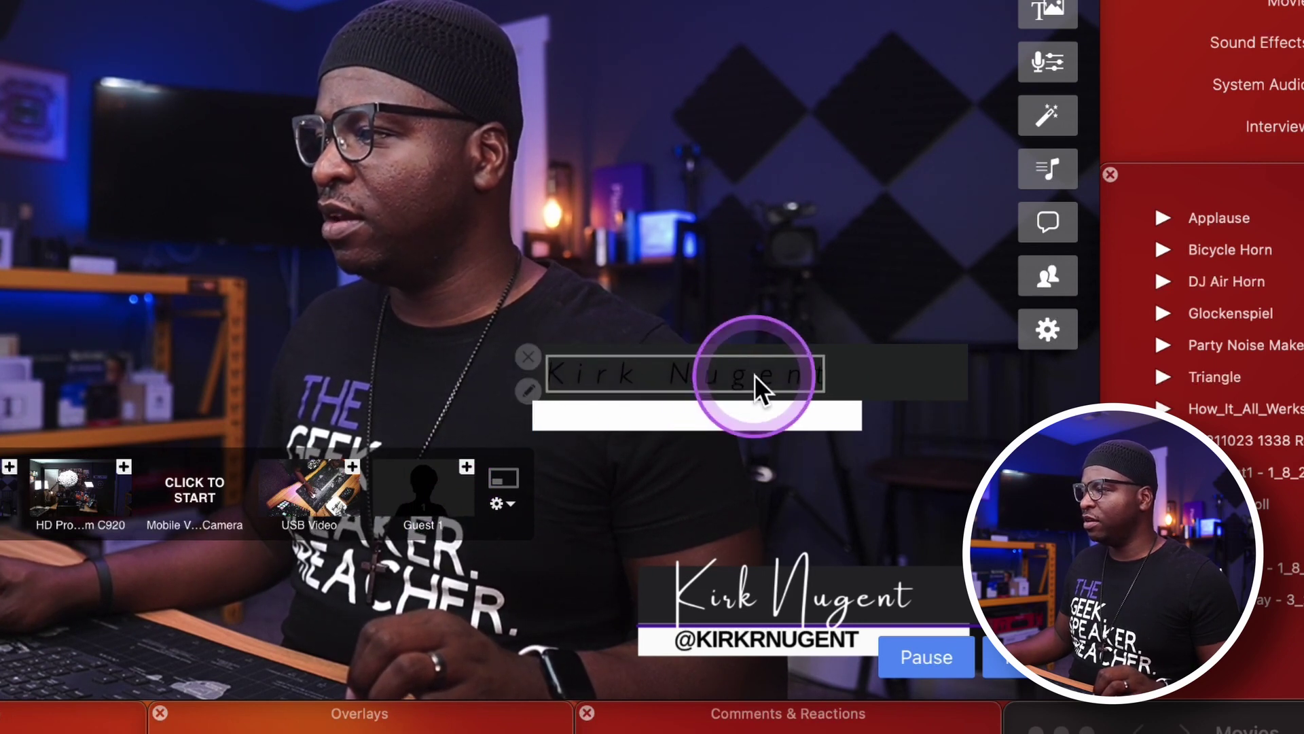
pyautogui.click(522, 390)
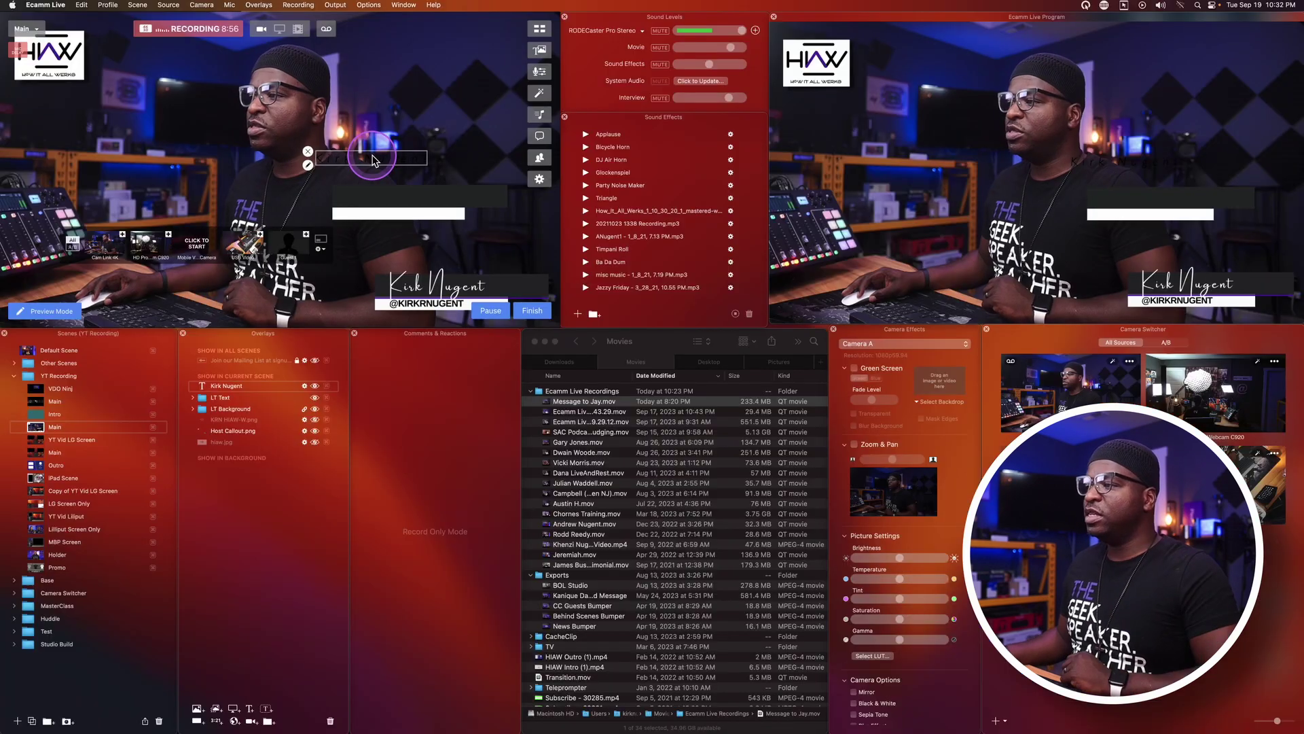
pyautogui.moveTo(372, 156)
pyautogui.mouseDown()
pyautogui.moveTo(378, 145)
pyautogui.moveTo(319, 160)
pyautogui.mouseUp()
pyautogui.click(365, 188)
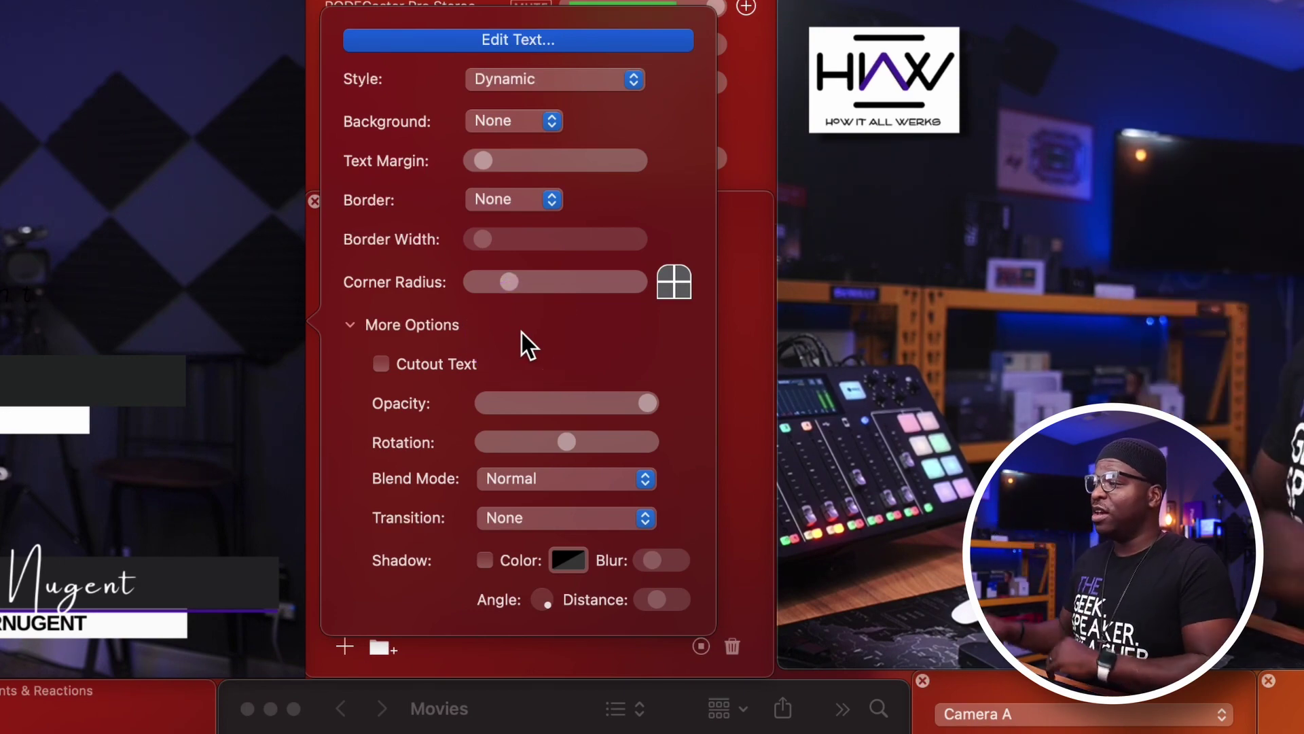
pyautogui.click(506, 38)
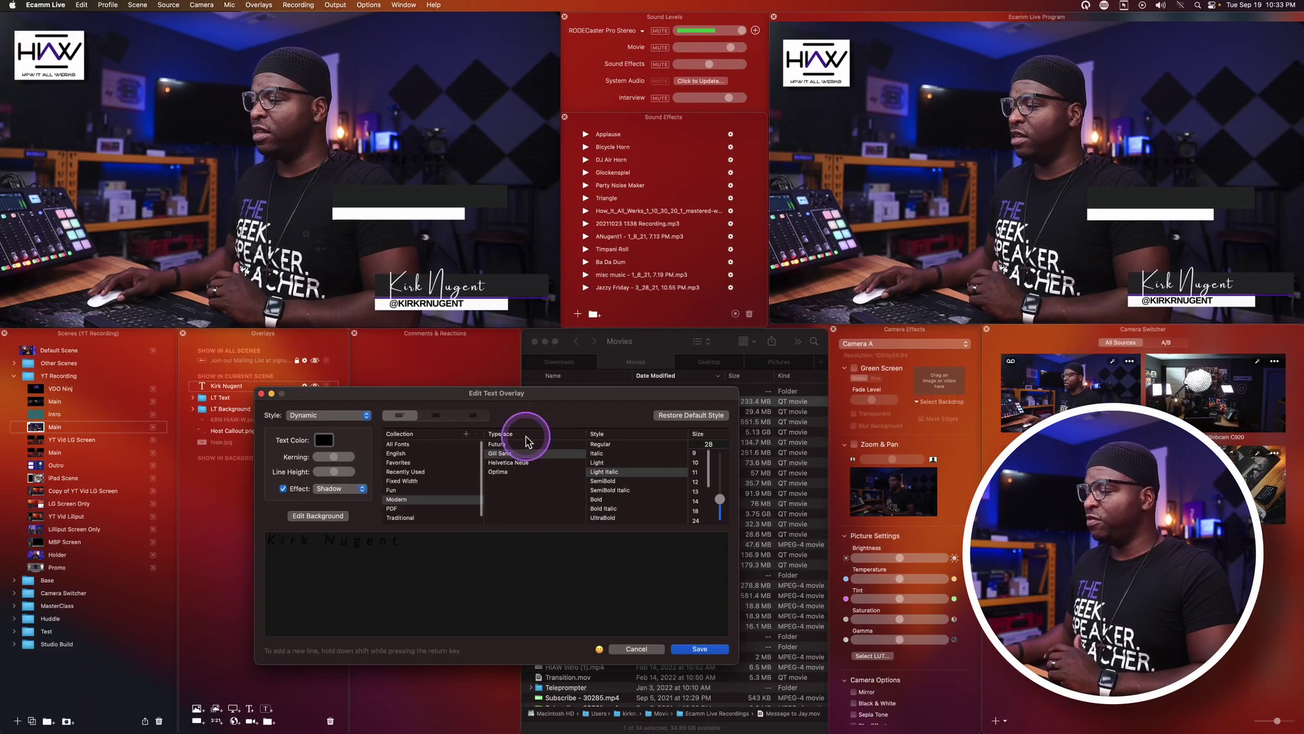
pyautogui.click(445, 462)
pyautogui.click(637, 651)
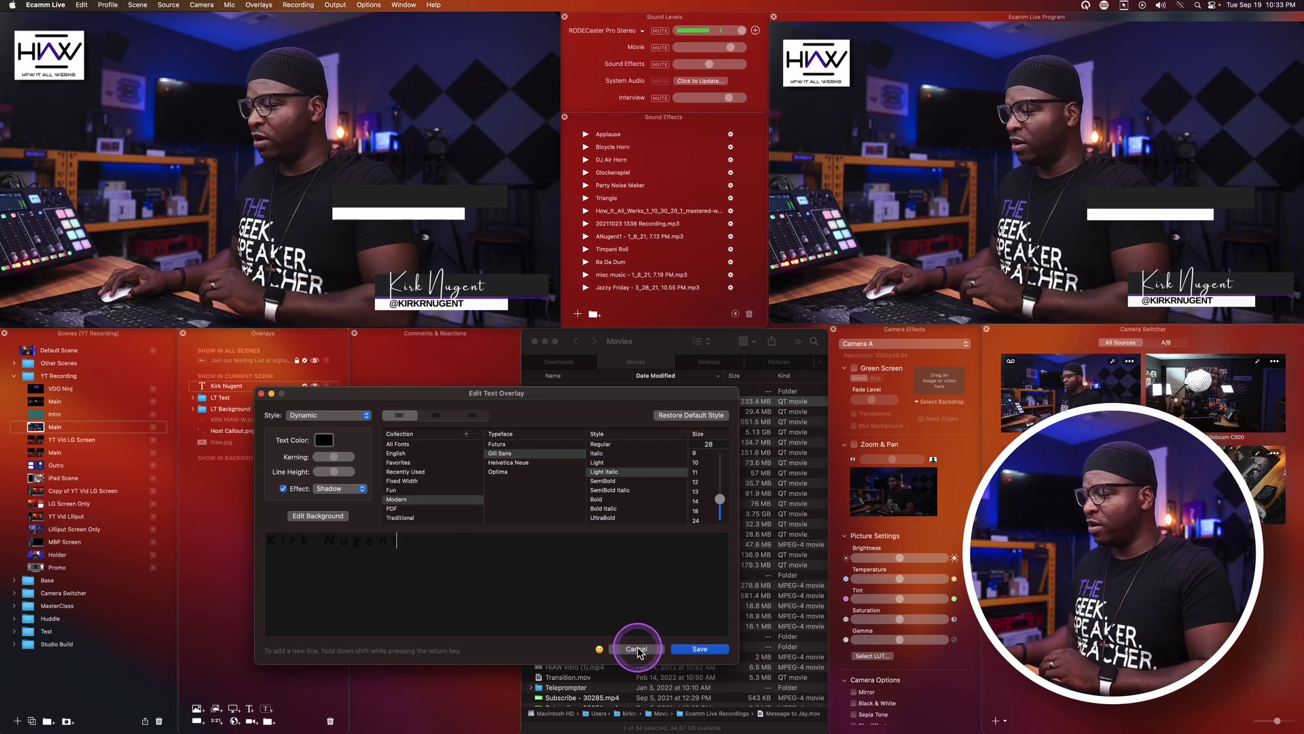
# Change the Kirk Nugent overlay's text colour to white (Snow) and save.
pyautogui.click(277, 469)
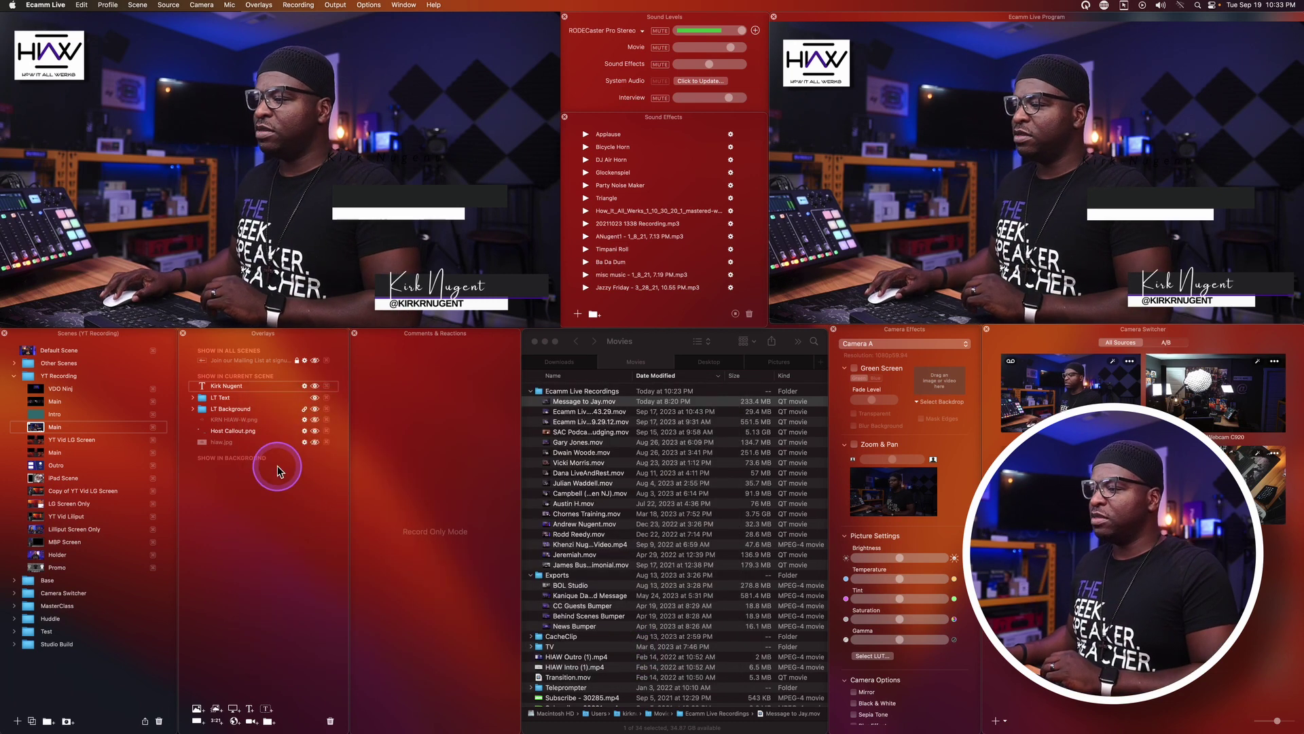
pyautogui.doubleClick(219, 386)
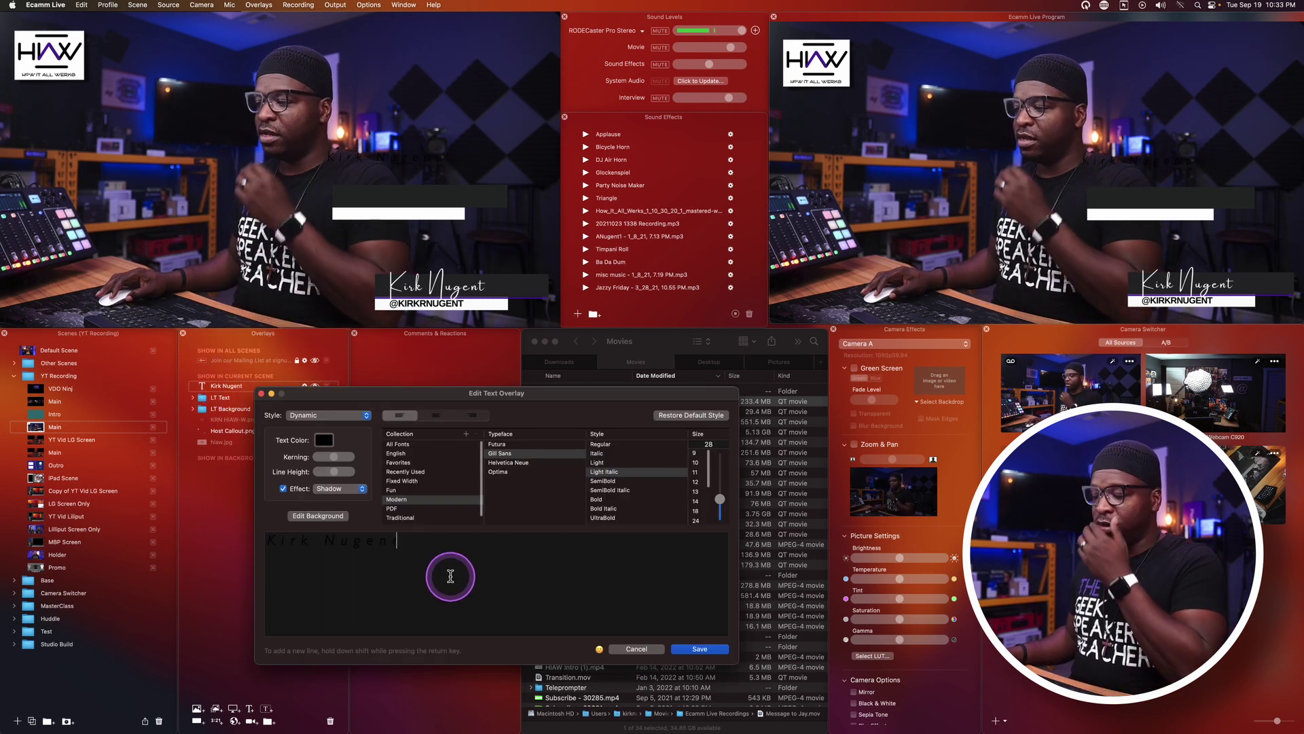
pyautogui.click(324, 440)
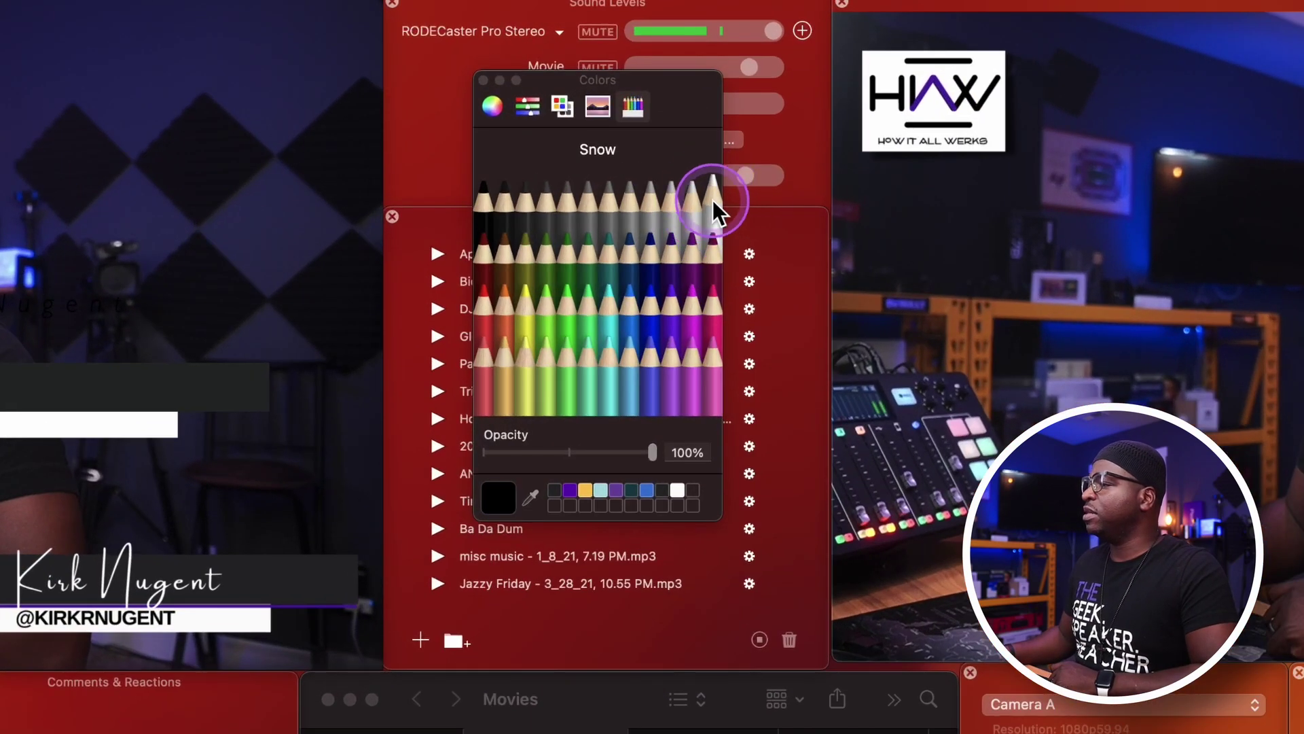
pyautogui.click(713, 109)
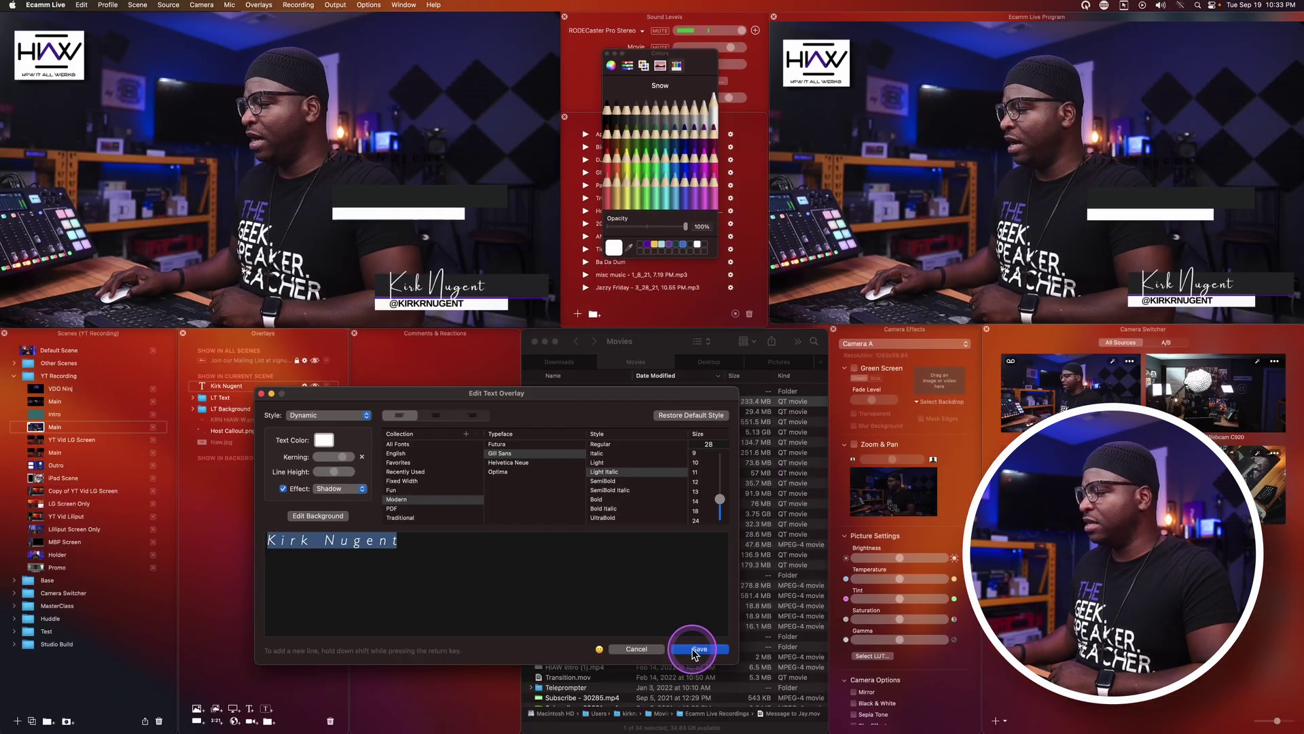
pyautogui.click(697, 638)
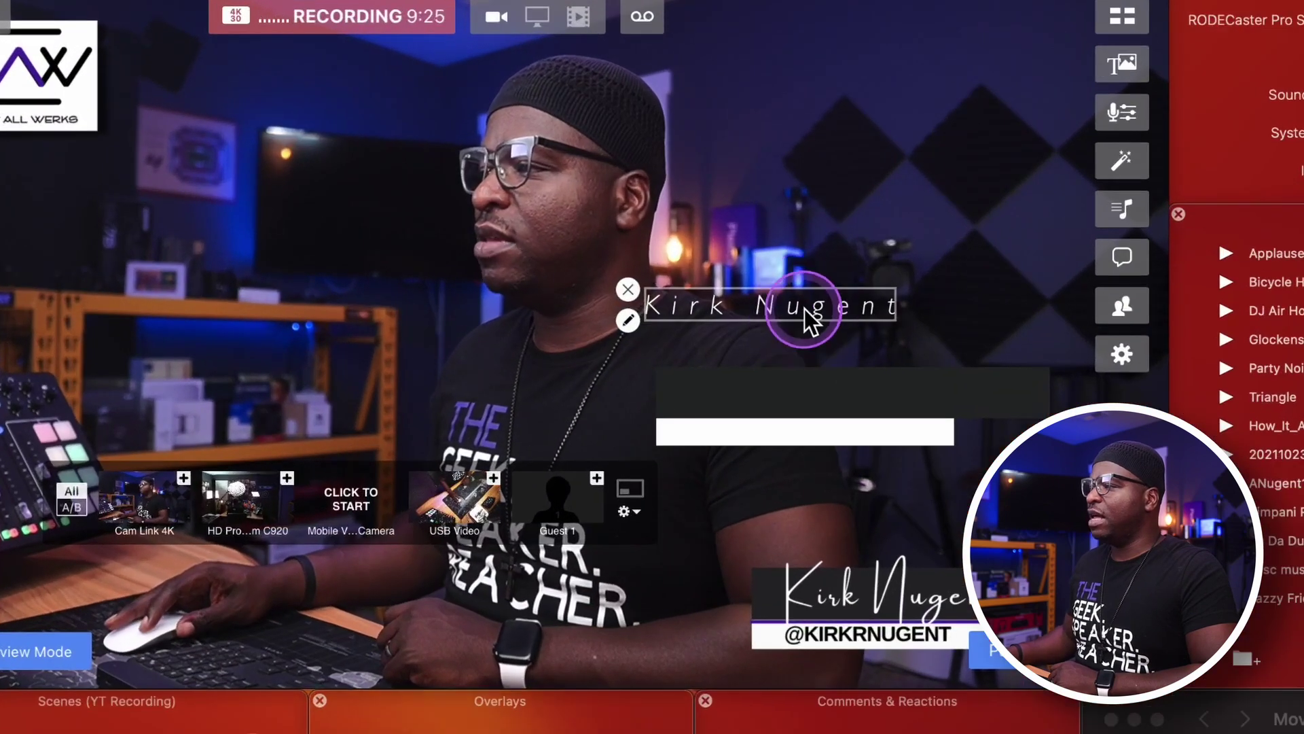
# Place the Kirk Nugent text on the dark bar and reduce its kerning from 25 to 8.
pyautogui.moveTo(805, 311); pyautogui.dragTo(823, 393)
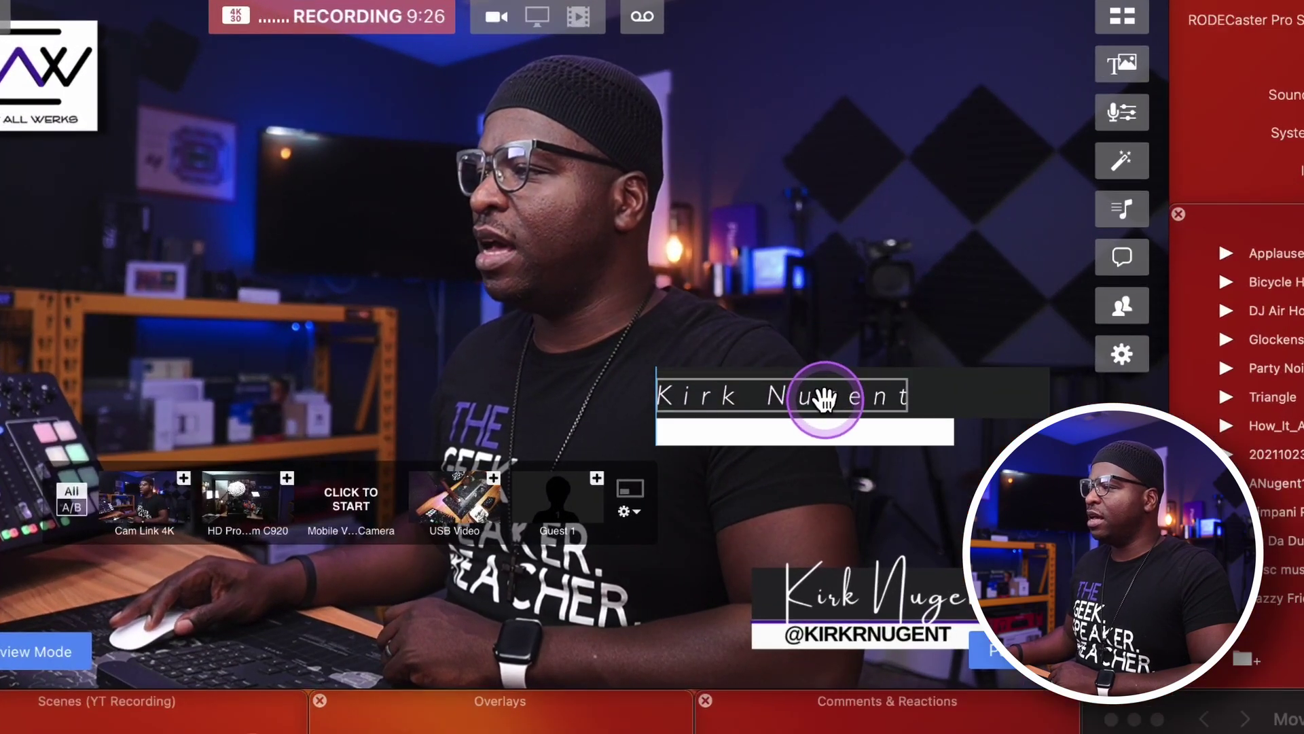
pyautogui.moveTo(910, 380); pyautogui.dragTo(967, 360)
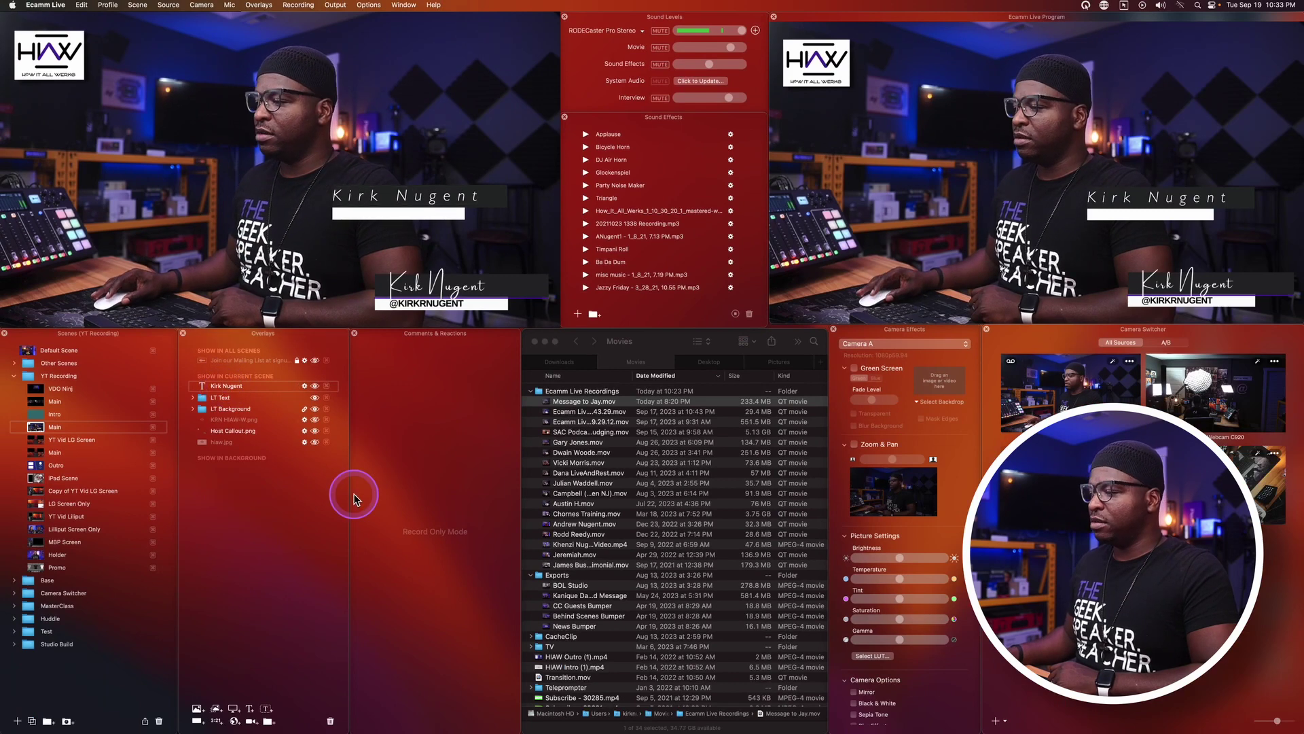
pyautogui.click(212, 387)
pyautogui.doubleClick(212, 388)
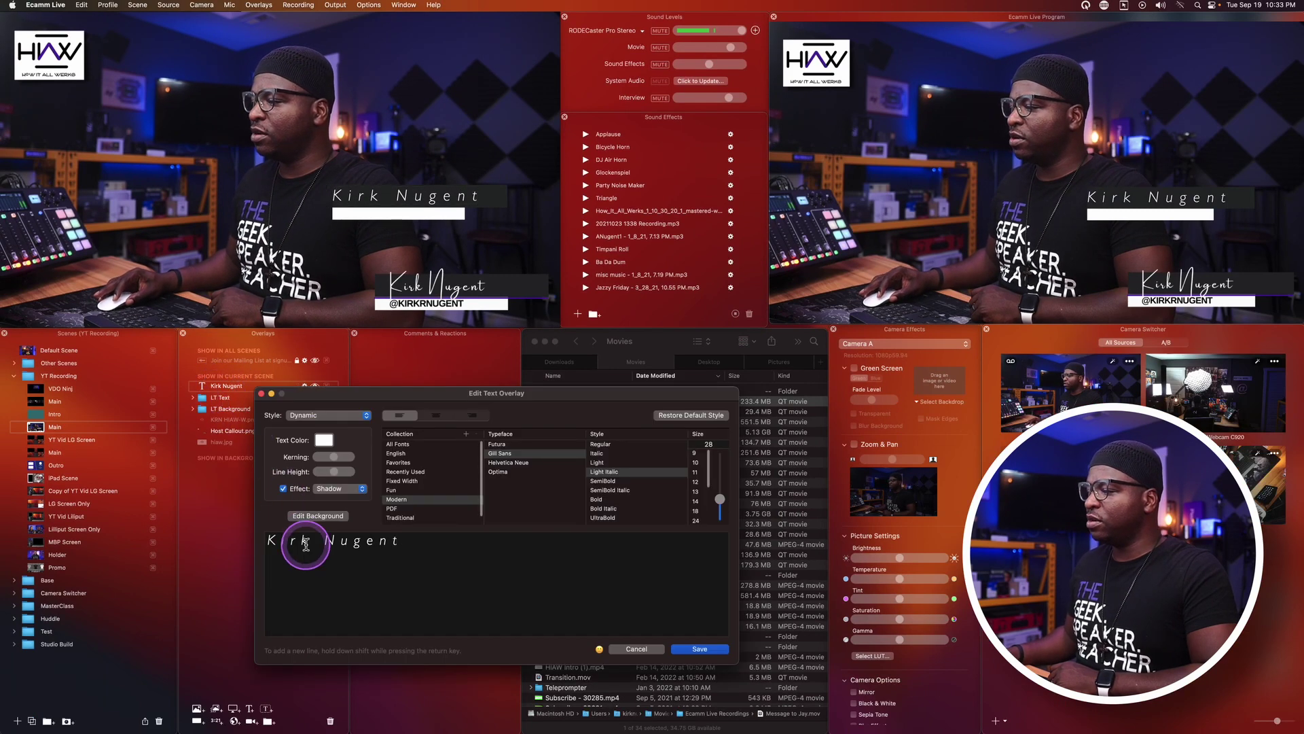
pyautogui.moveTo(333, 459); pyautogui.dragTo(320, 456)
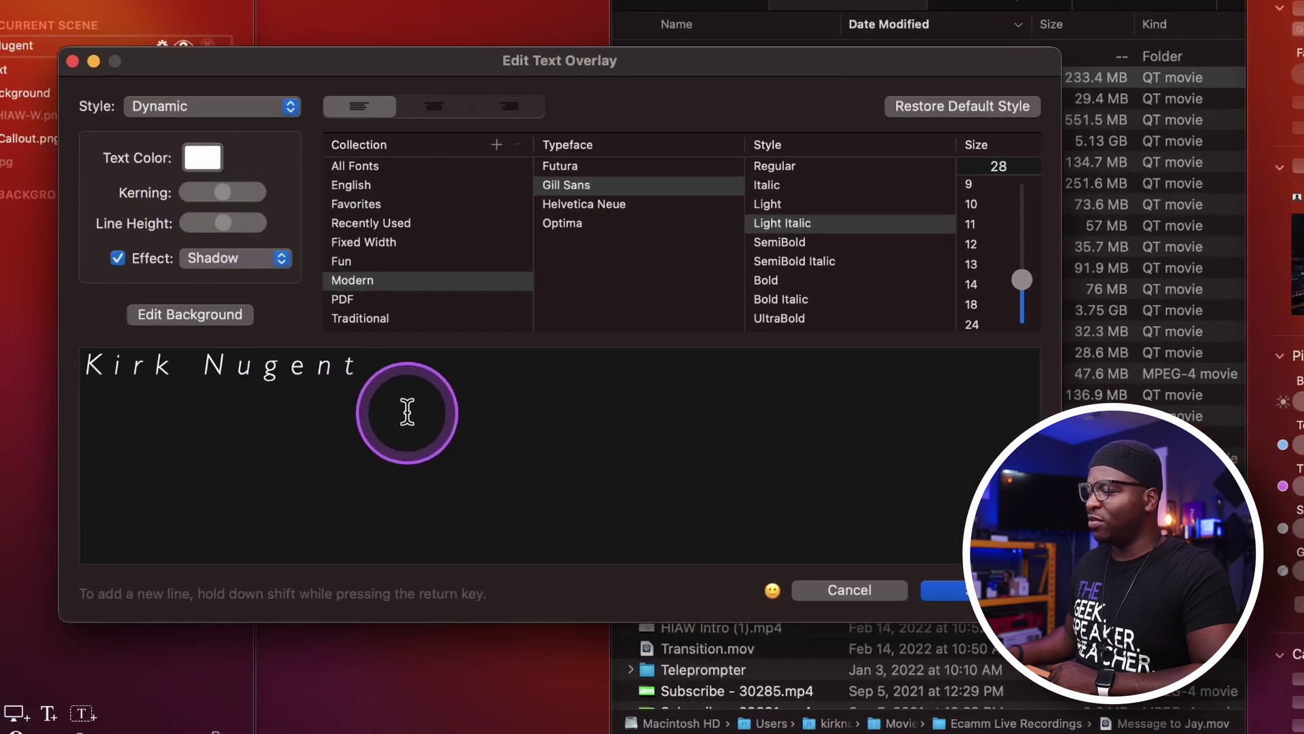
pyautogui.moveTo(408, 408); pyautogui.dragTo(102, 370)
pyautogui.click(105, 367)
pyautogui.moveTo(373, 357); pyautogui.dragTo(38, 361)
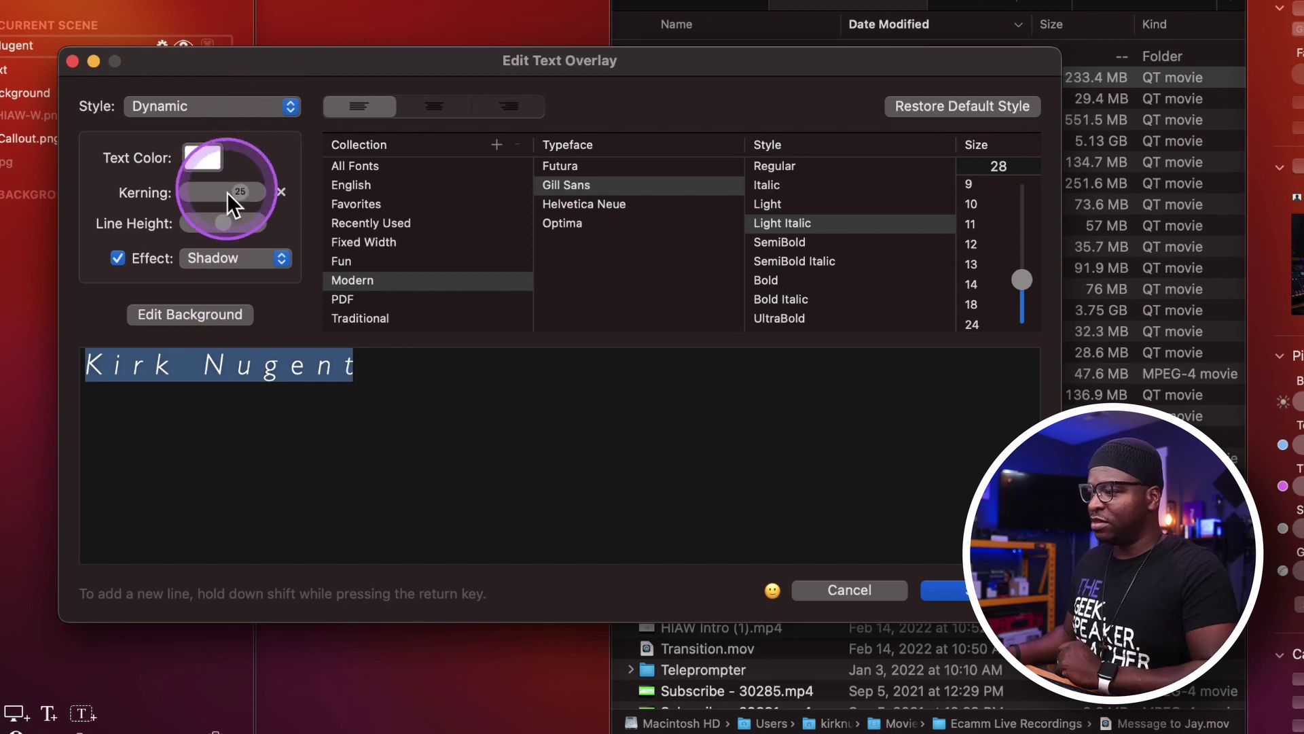
pyautogui.moveTo(227, 193)
pyautogui.mouseDown()
pyautogui.moveTo(238, 194)
pyautogui.moveTo(226, 198)
pyautogui.mouseUp()
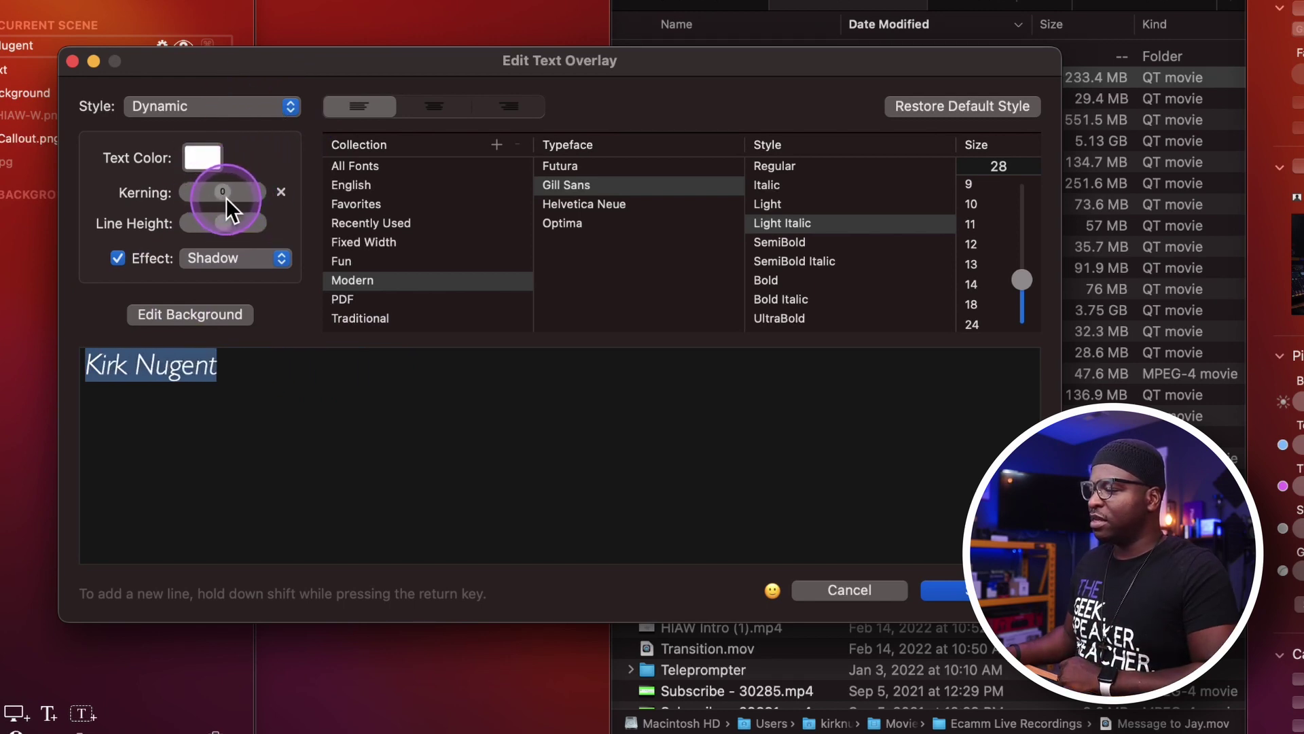
pyautogui.click(944, 591)
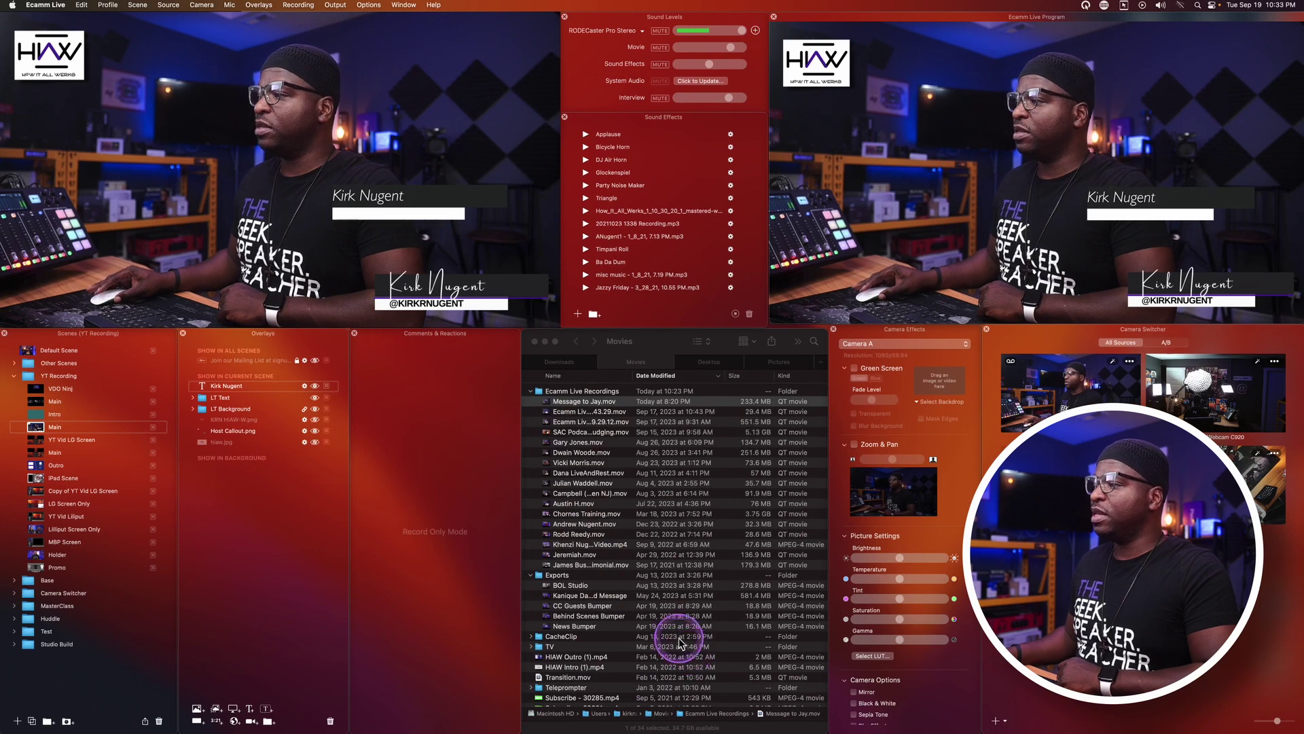
pyautogui.moveTo(370, 197)
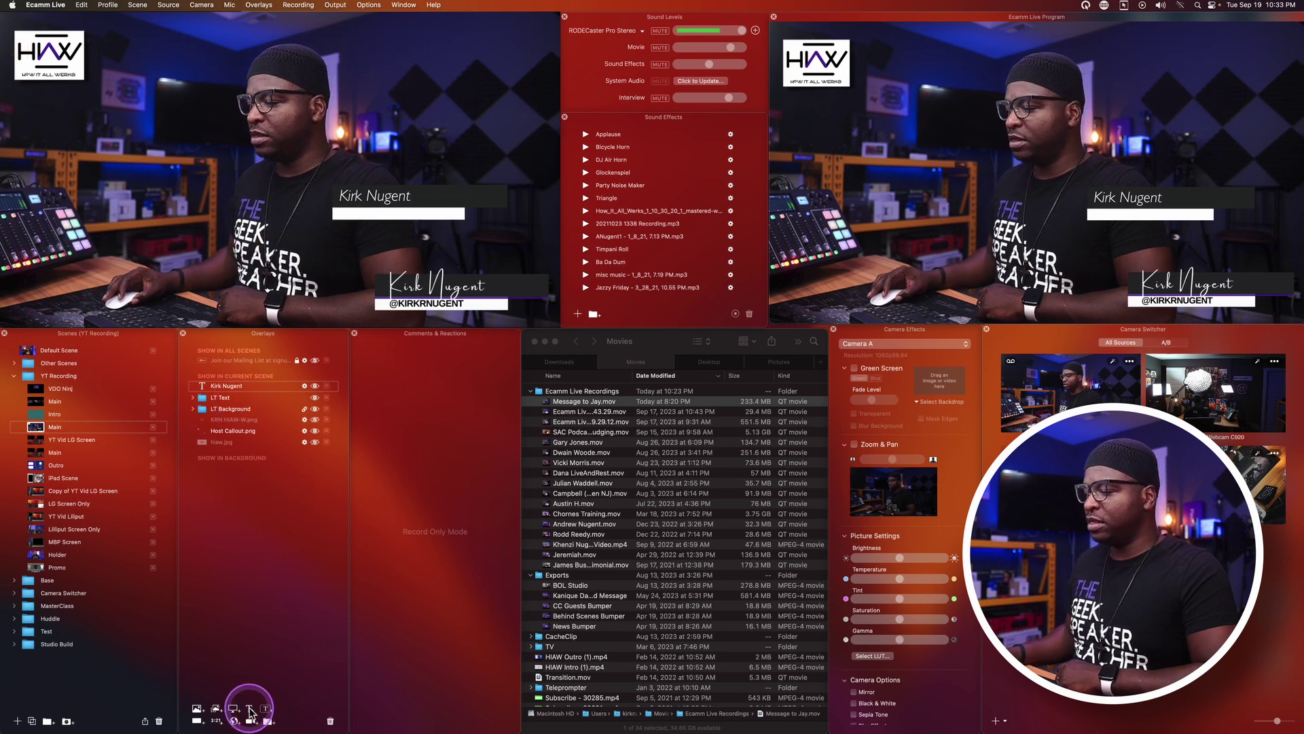
pyautogui.click(250, 709)
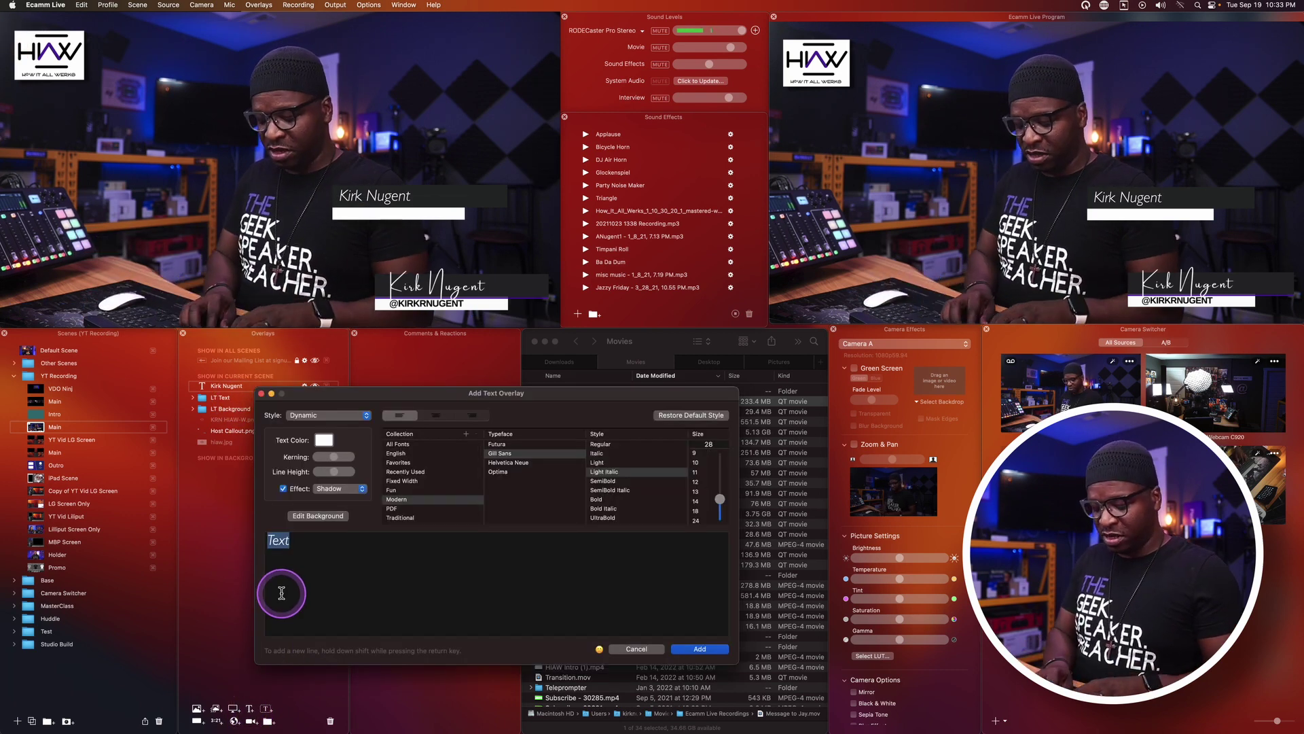
pyautogui.write('@kirkrnugen')
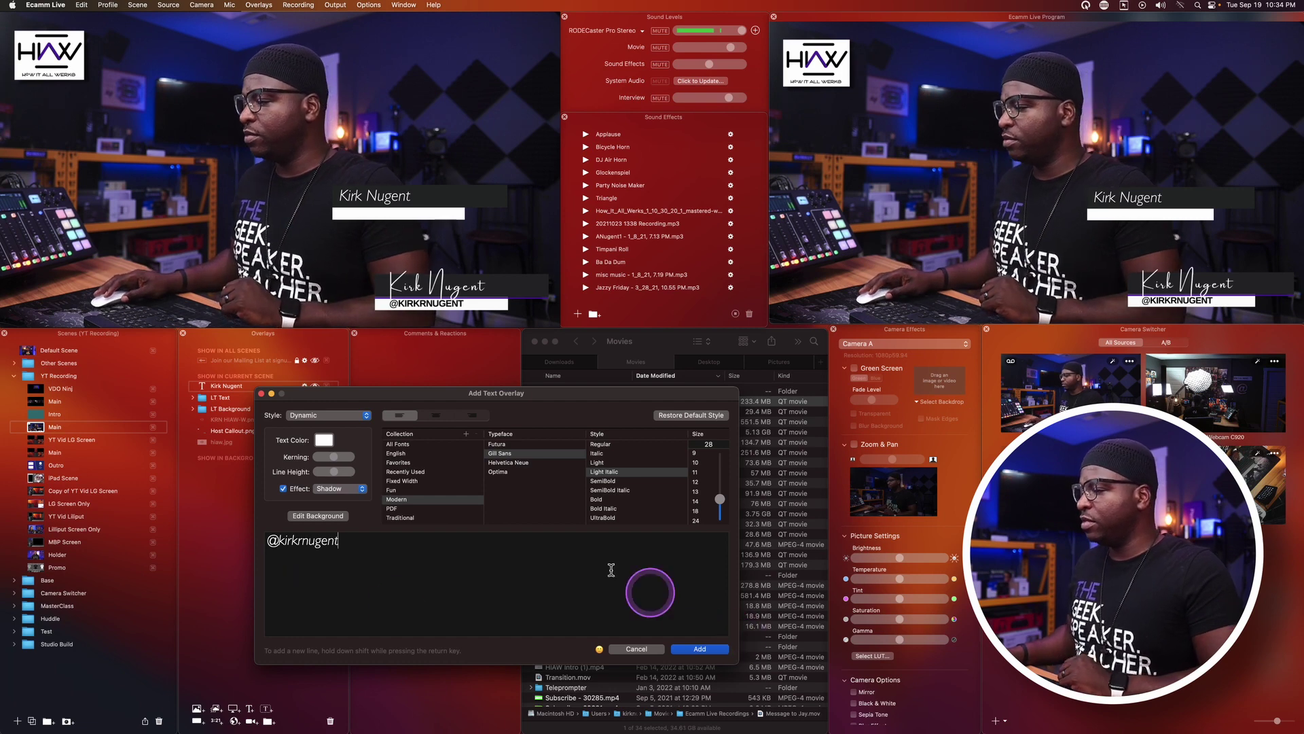
pyautogui.click(324, 440)
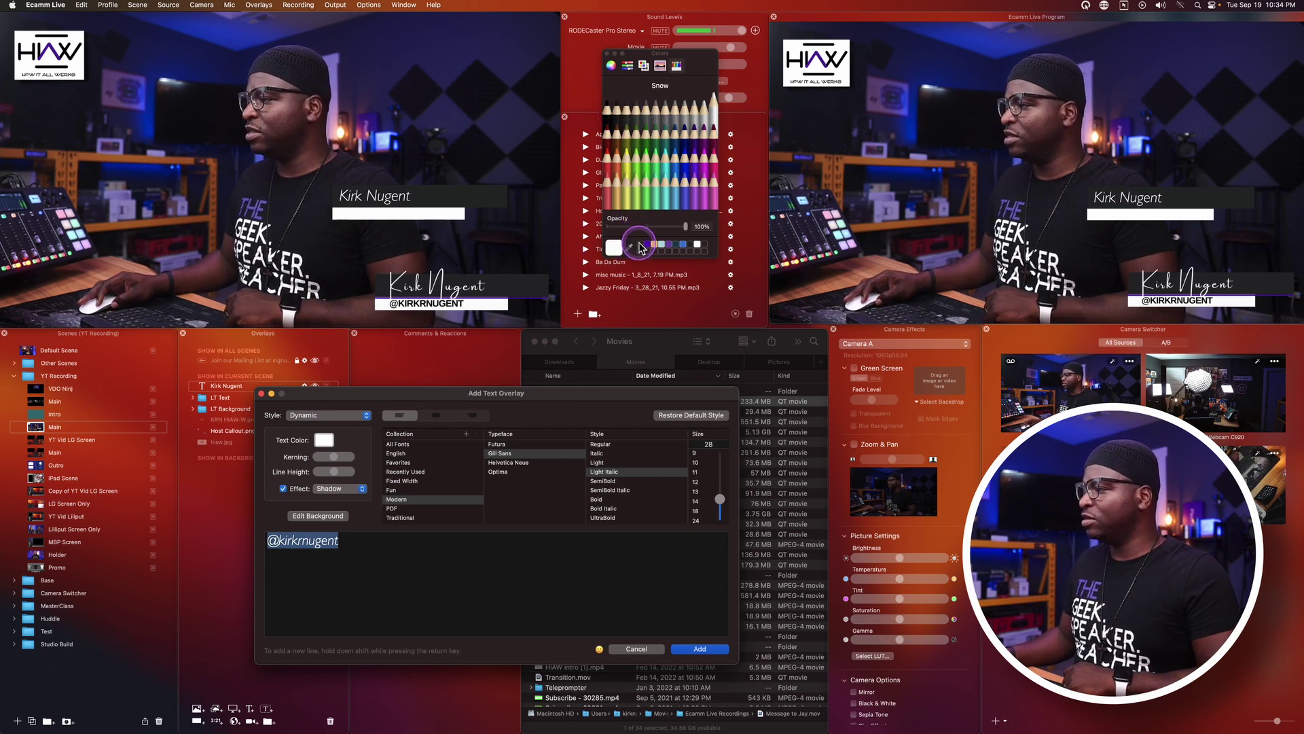
pyautogui.click(696, 650)
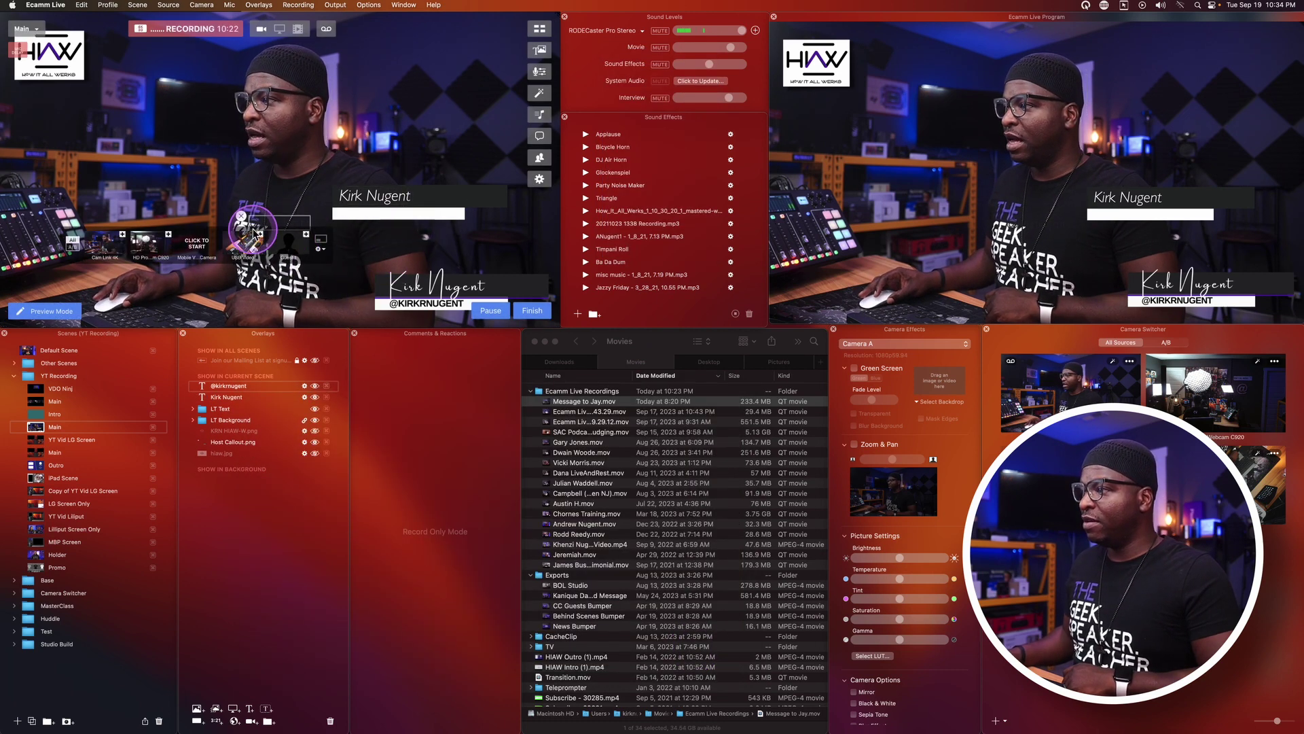
pyautogui.doubleClick(231, 393)
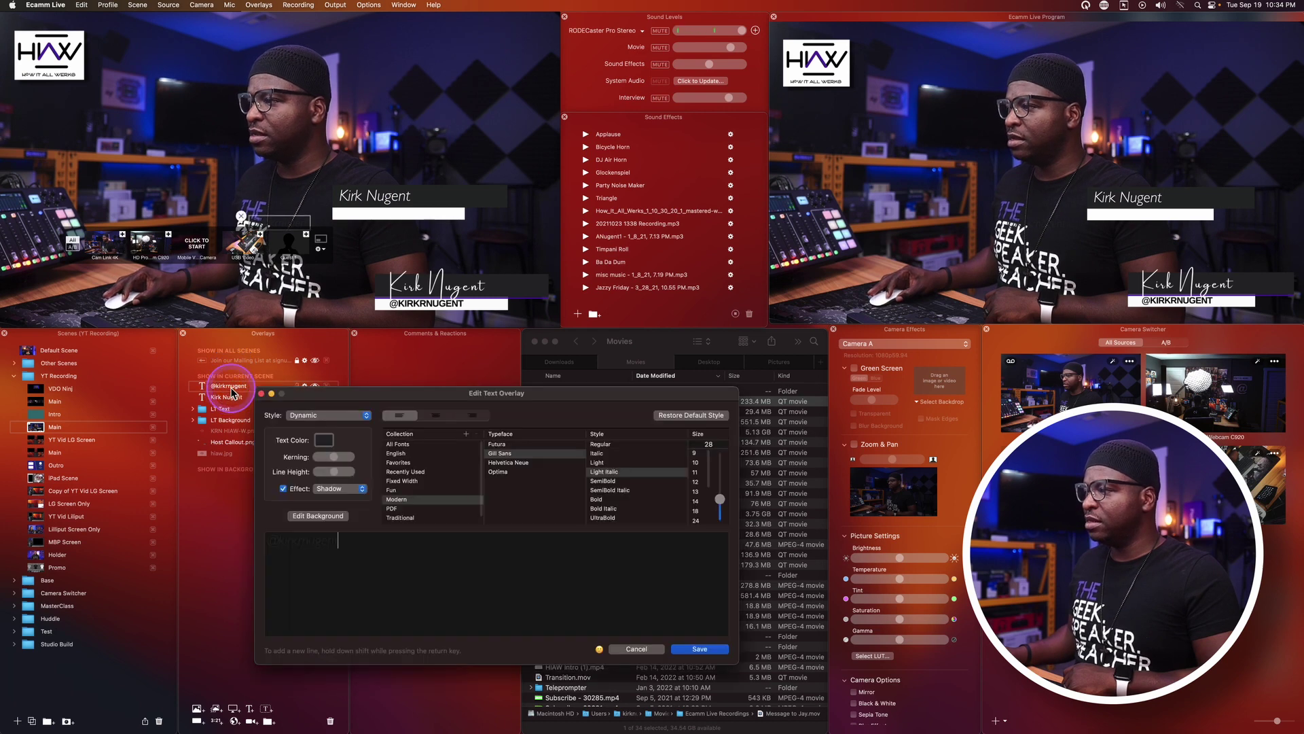
pyautogui.click(642, 649)
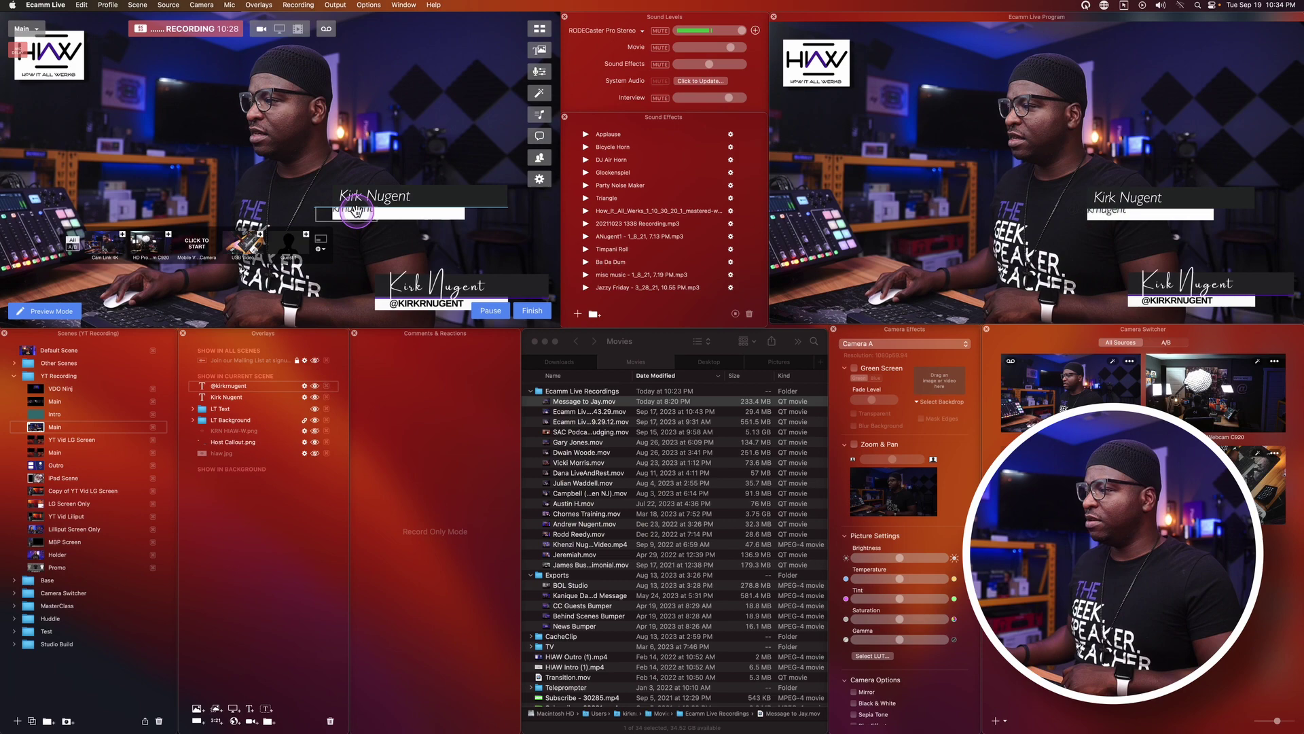
pyautogui.moveTo(357, 211); pyautogui.dragTo(377, 212)
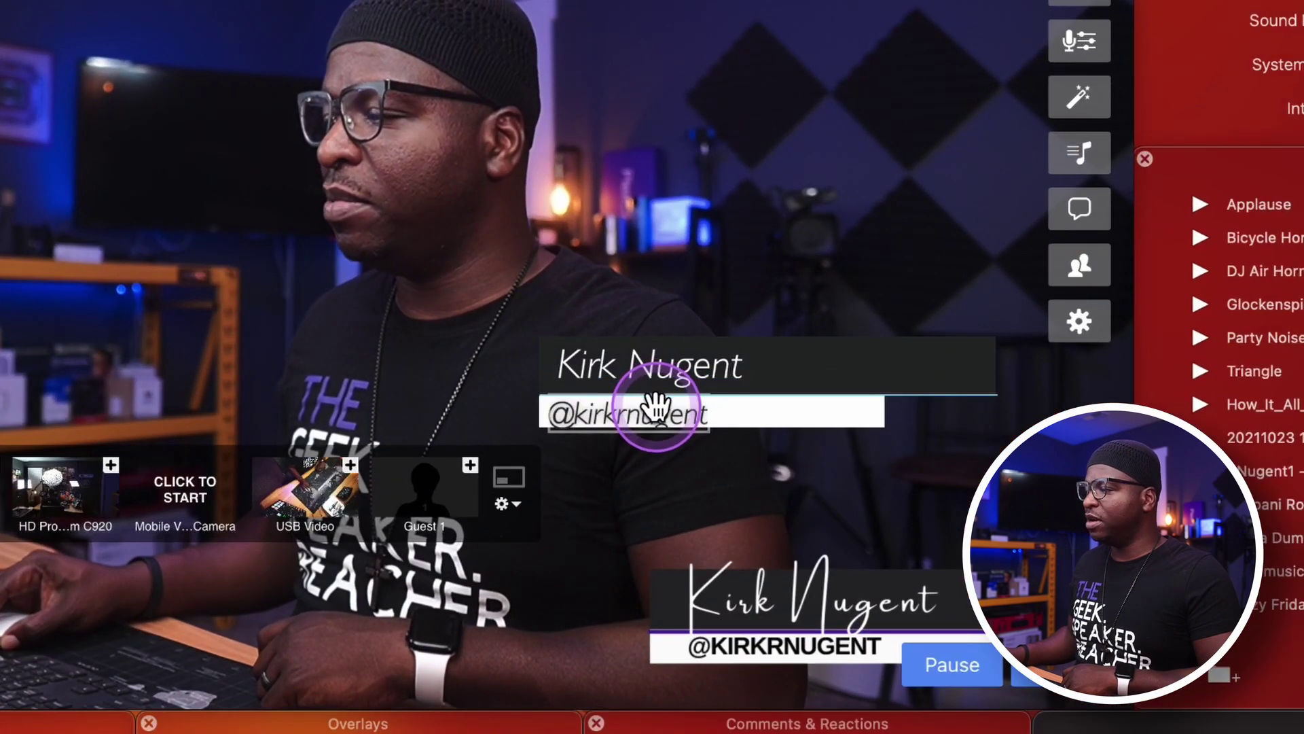
pyautogui.moveTo(656, 406); pyautogui.dragTo(653, 407)
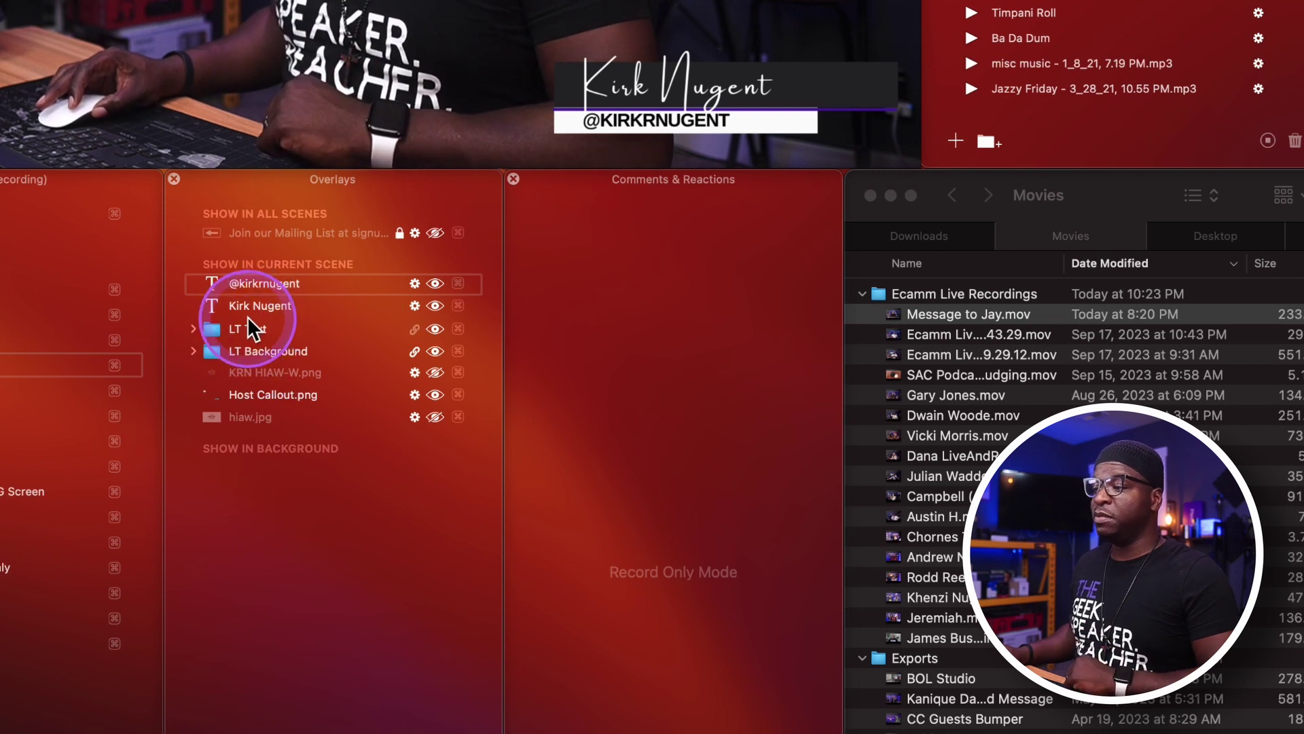
pyautogui.moveTo(266, 306)
pyautogui.mouseDown()
pyautogui.moveTo(270, 334)
pyautogui.moveTo(267, 303)
pyautogui.mouseUp()
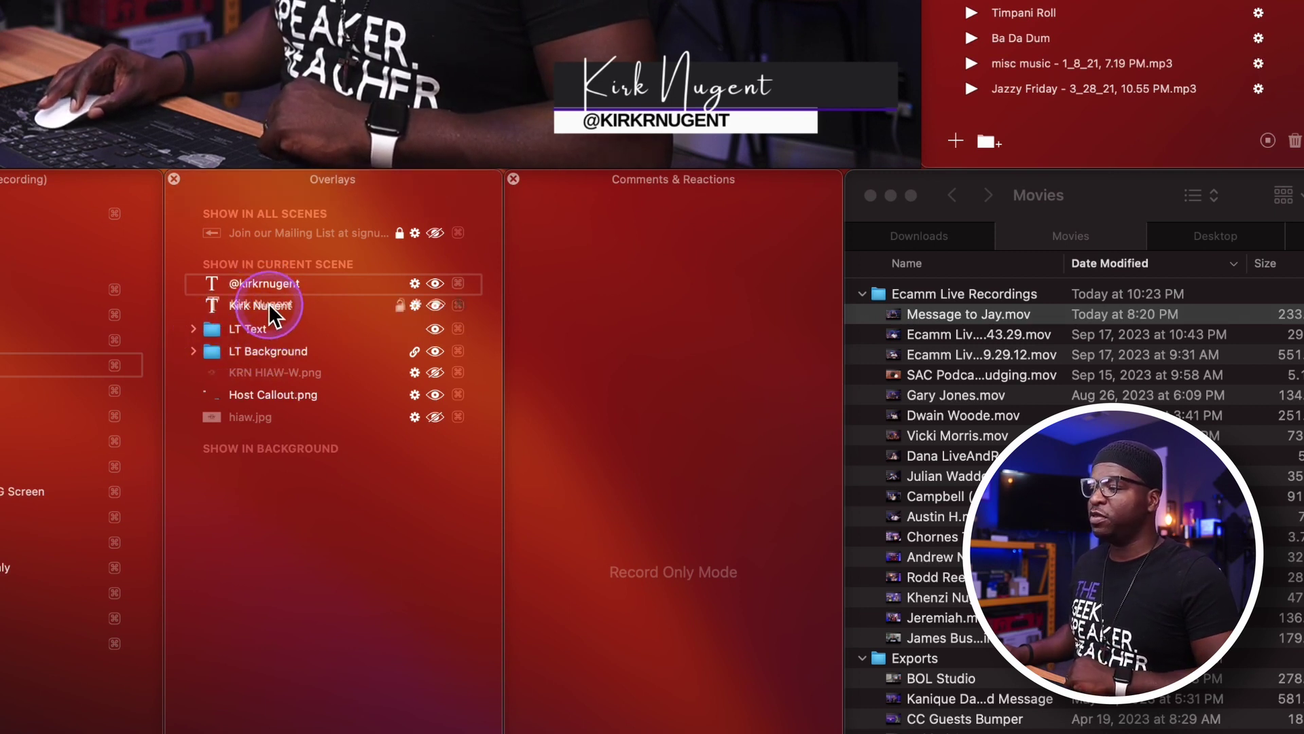
pyautogui.click(193, 351)
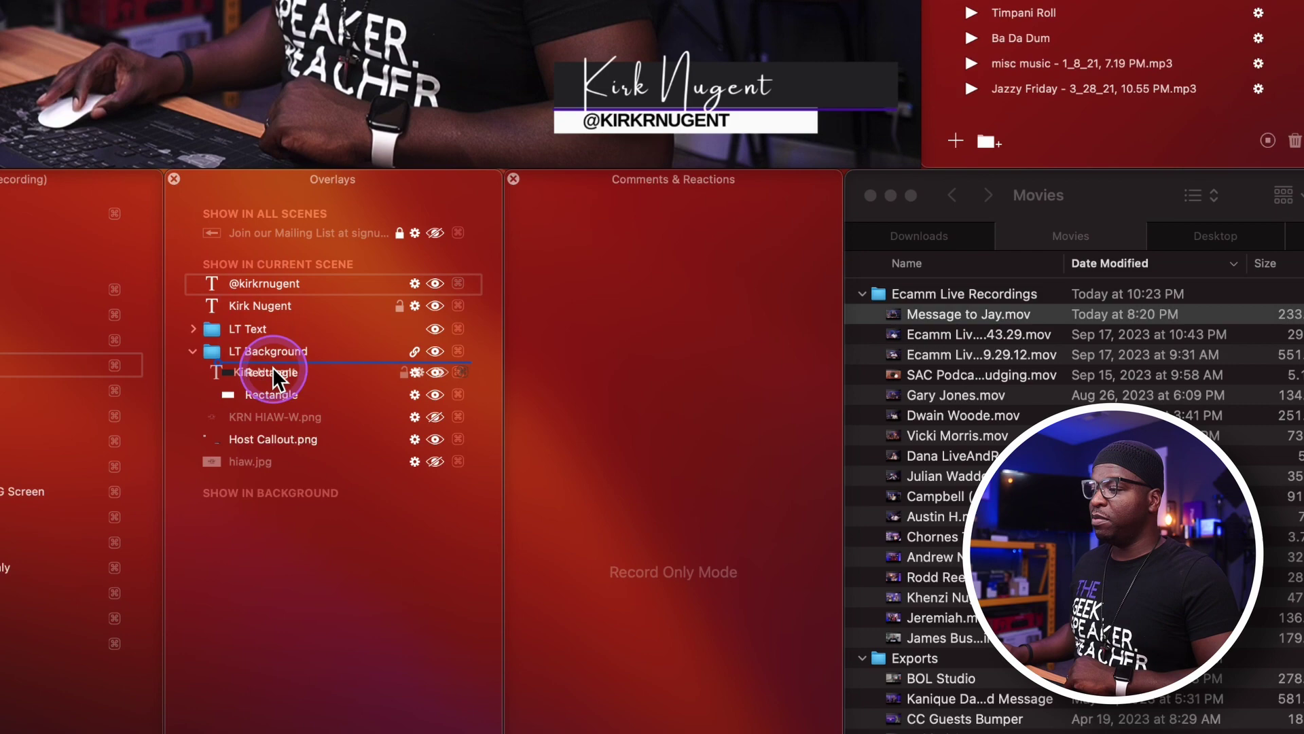
pyautogui.moveTo(277, 369); pyautogui.dragTo(264, 337)
pyautogui.click(235, 292)
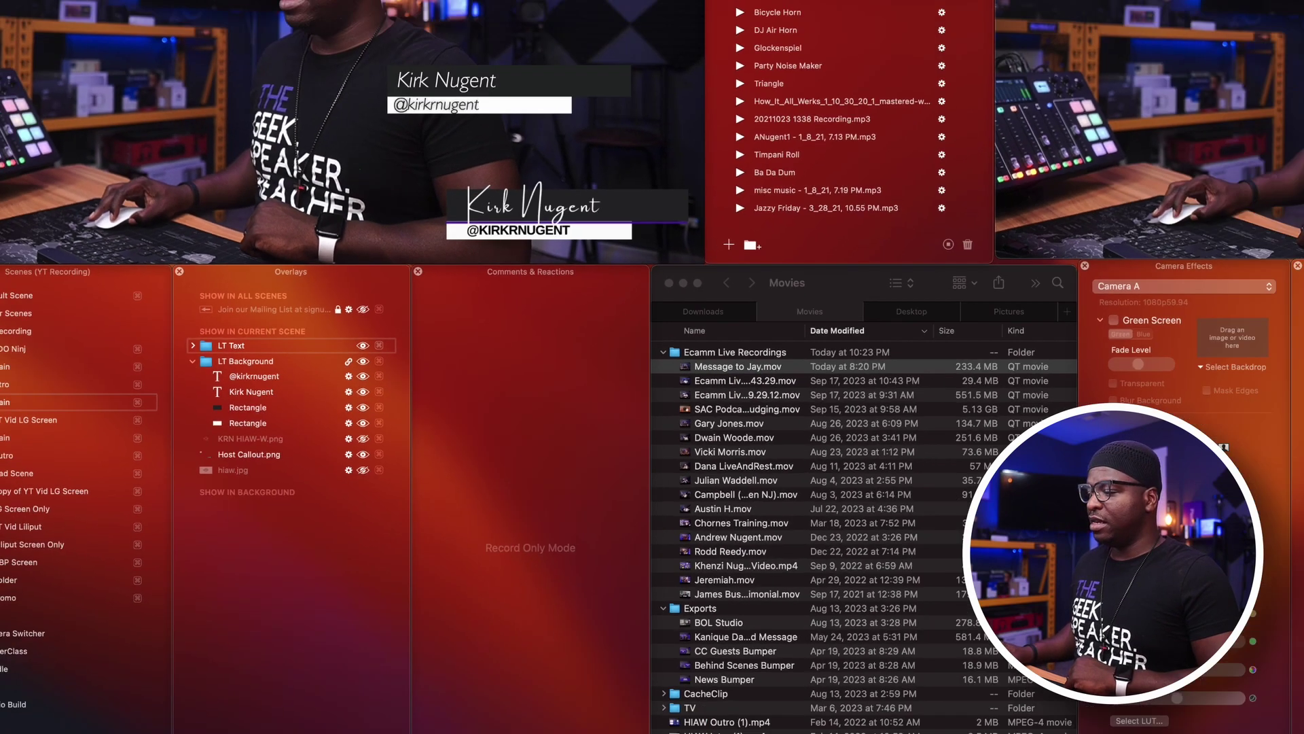
pyautogui.click(330, 720)
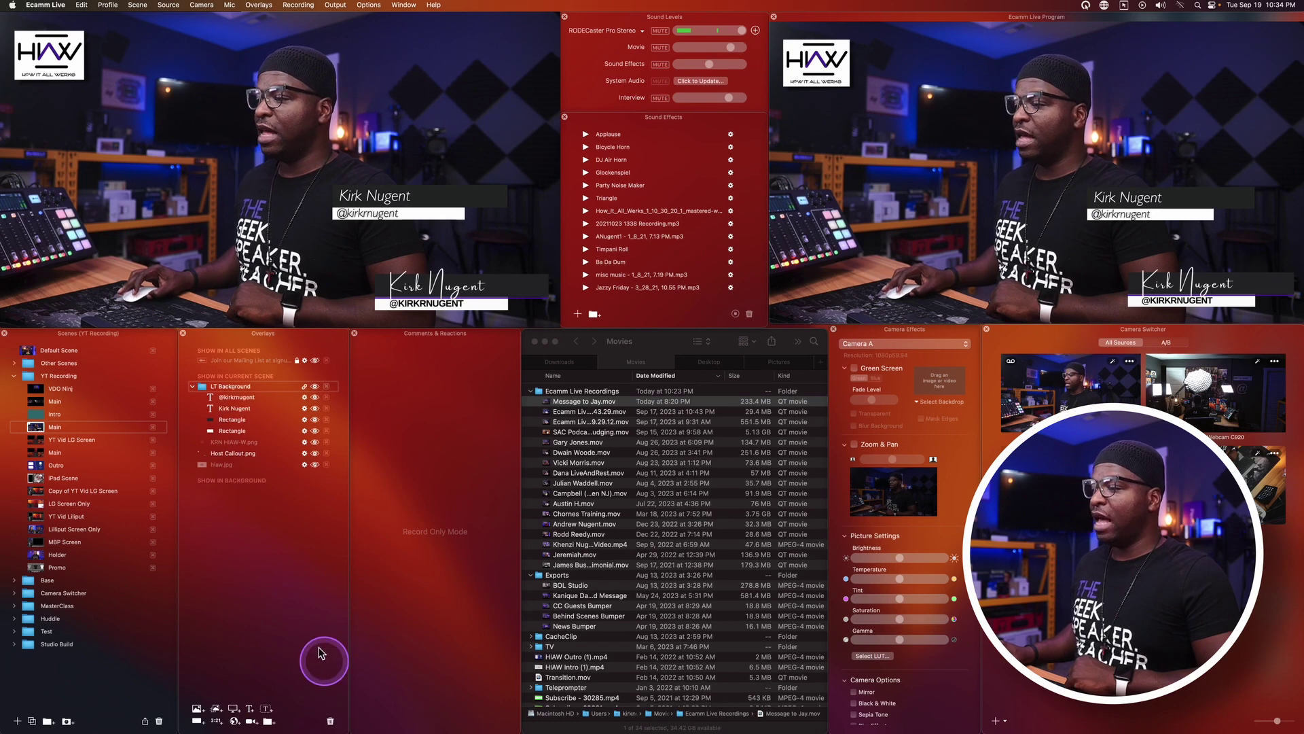
pyautogui.moveTo(443, 197); pyautogui.dragTo(461, 232)
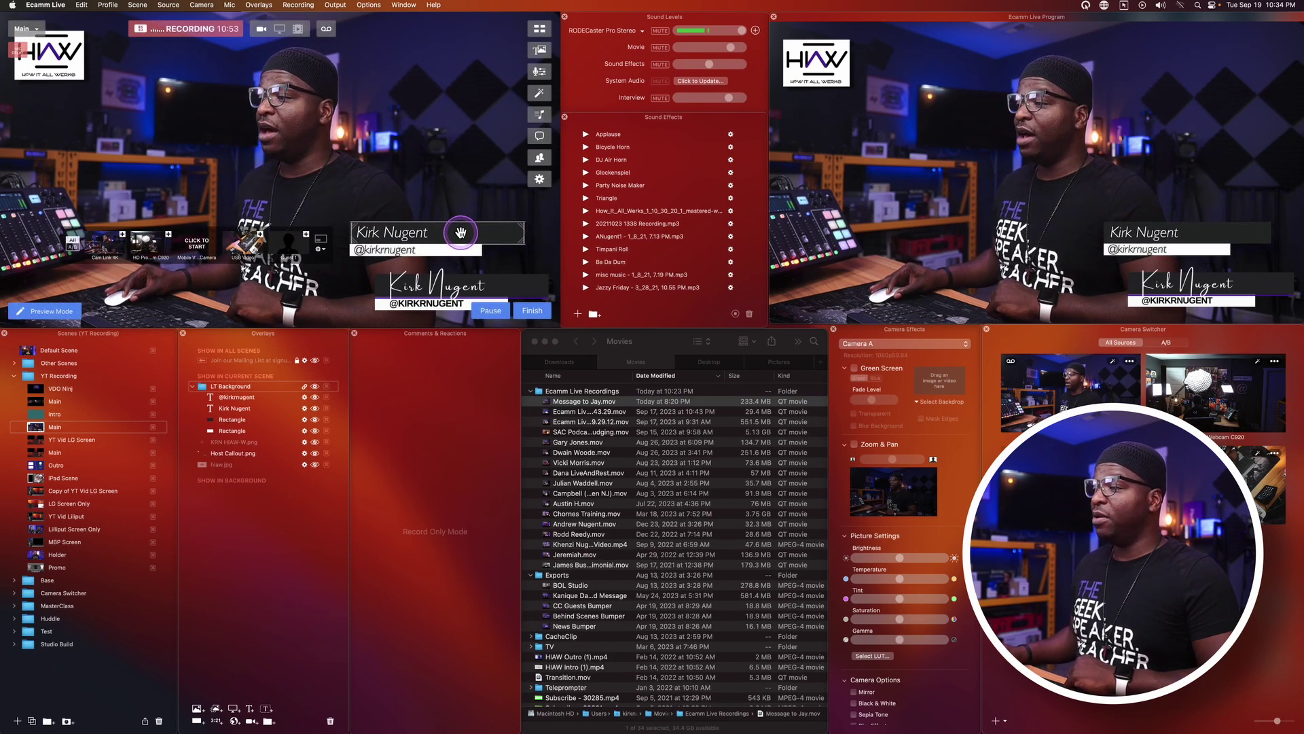
# Hide Host Callout.png and shift the name lower third down and to the right.
pyautogui.click(260, 430)
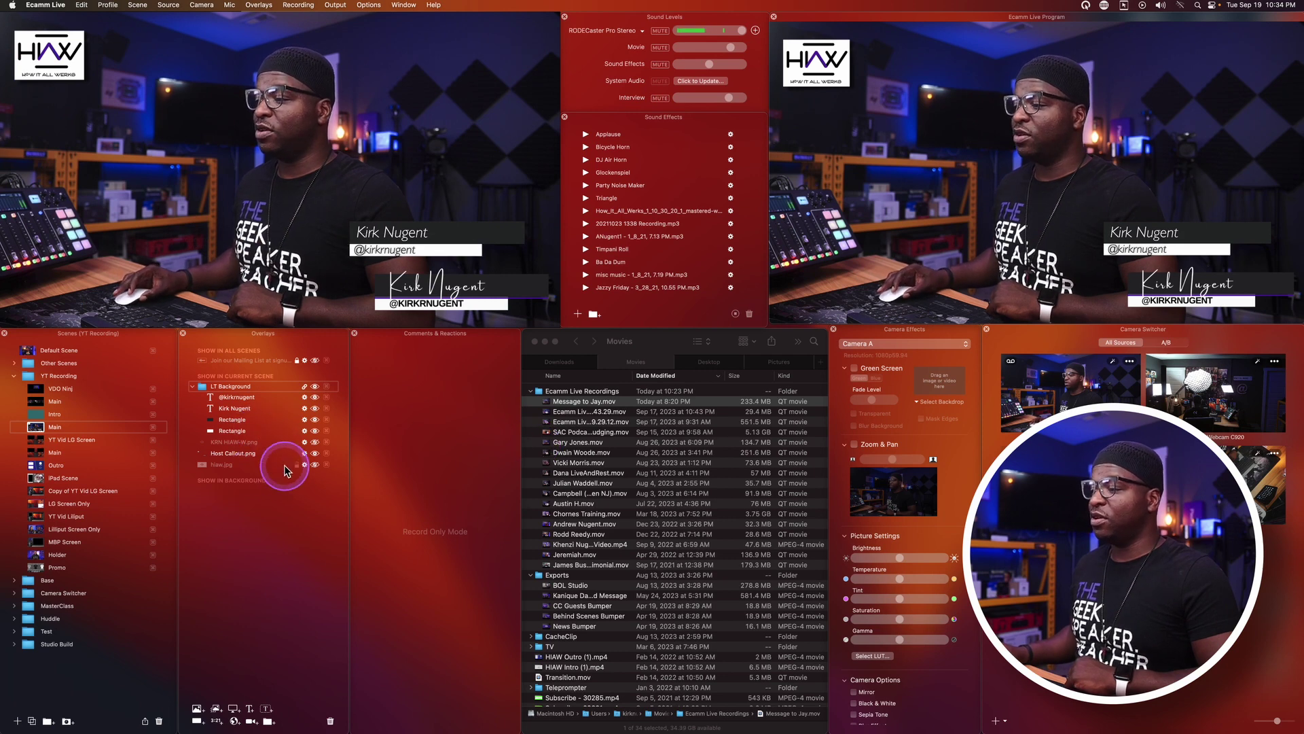
pyautogui.click(314, 454)
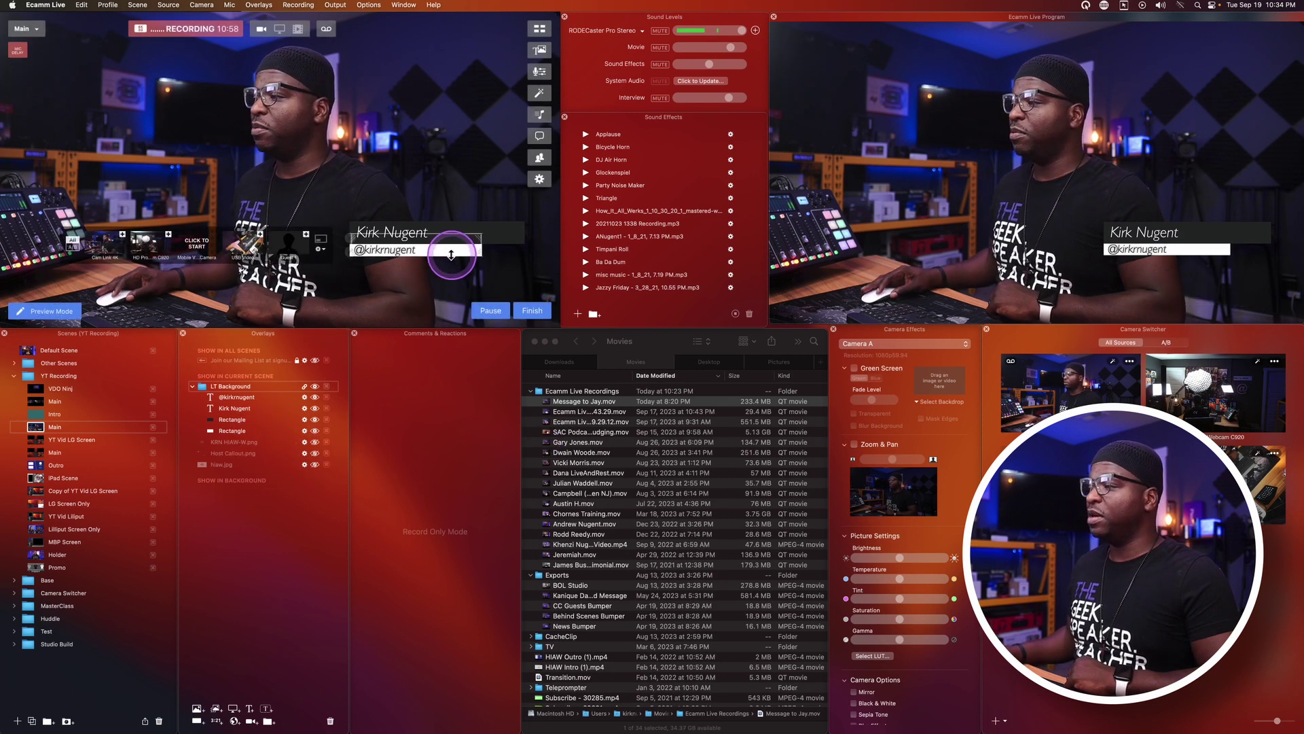
pyautogui.moveTo(451, 247); pyautogui.dragTo(456, 285)
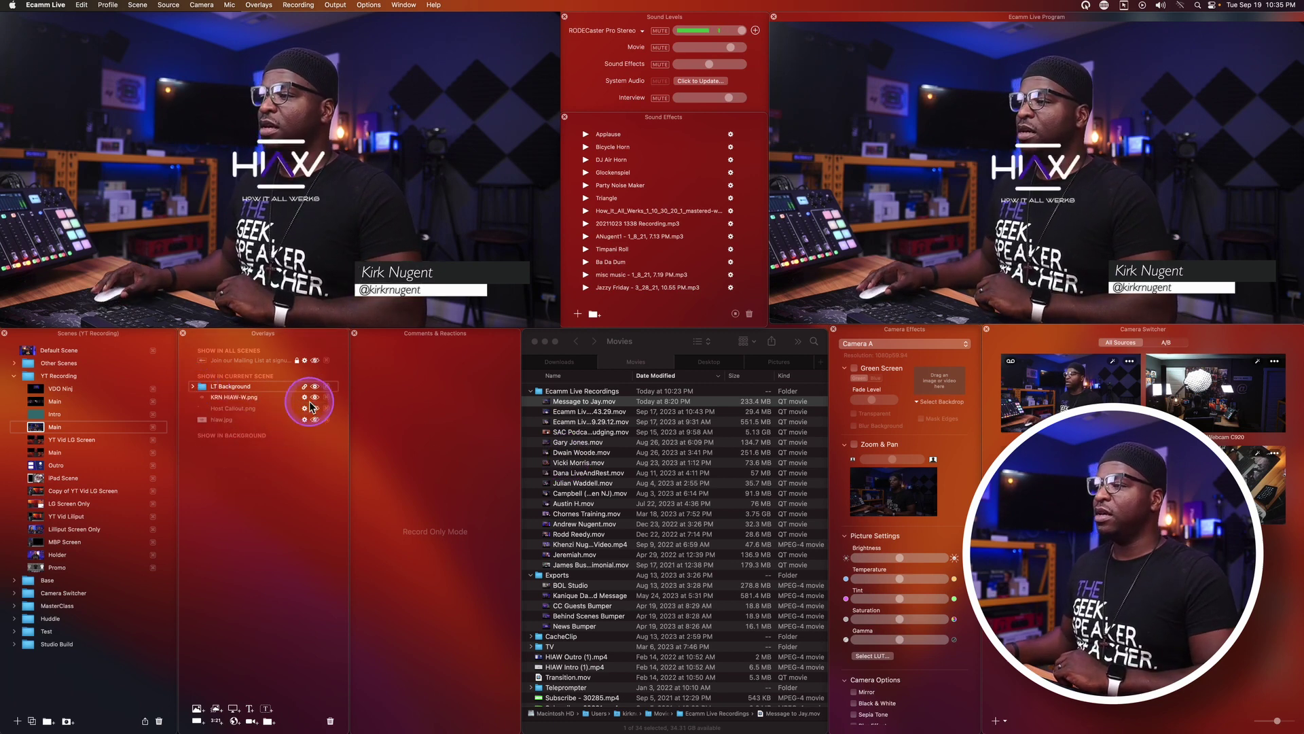
pyautogui.moveTo(277, 183)
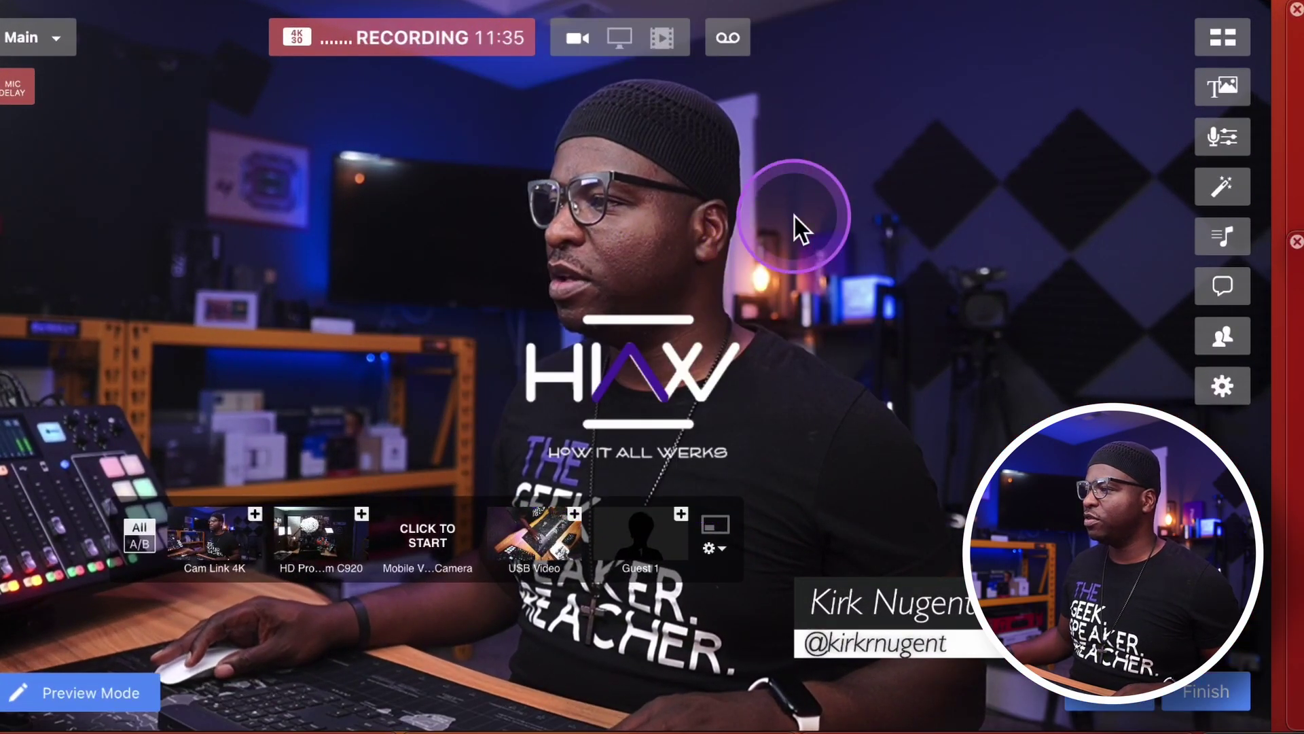
# Trim the HIAW logo overlay's edges inward and move it up and to the right.
pyautogui.moveTo(662, 366)
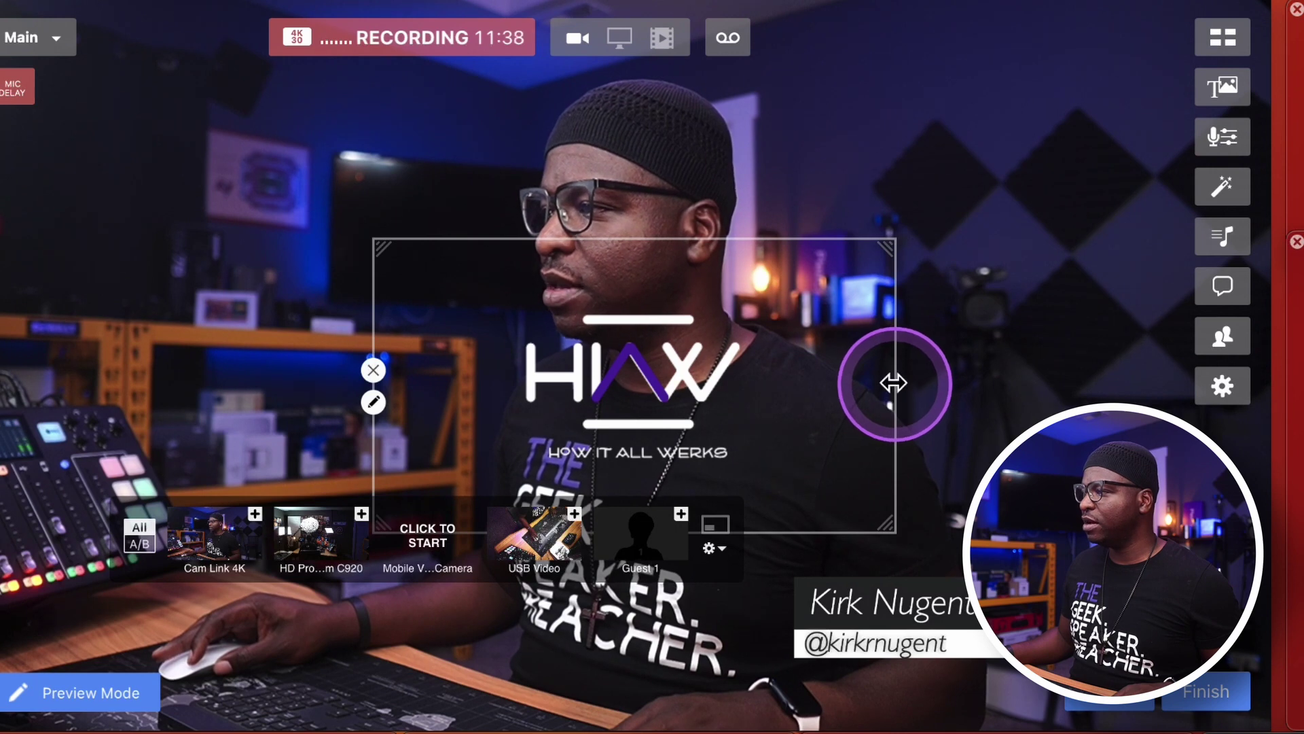
pyautogui.moveTo(879, 385); pyautogui.dragTo(799, 392)
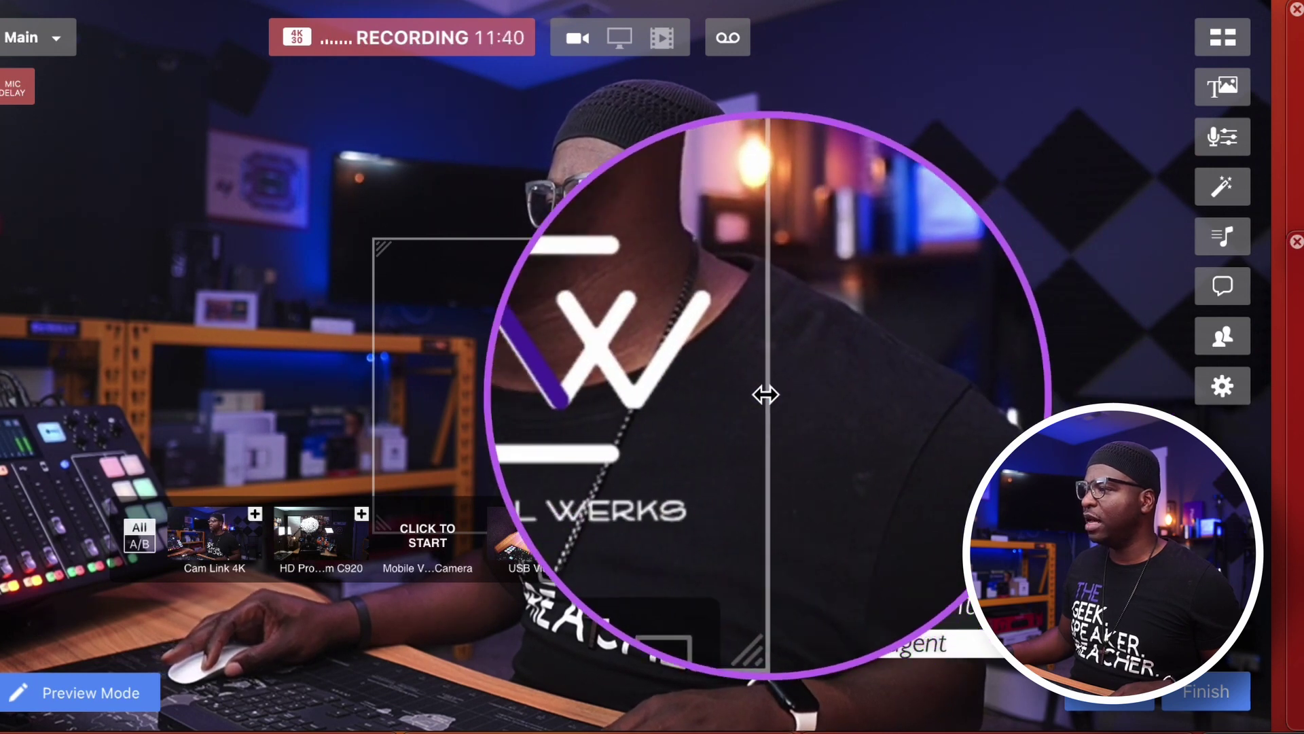
pyautogui.moveTo(766, 394); pyautogui.dragTo(745, 393)
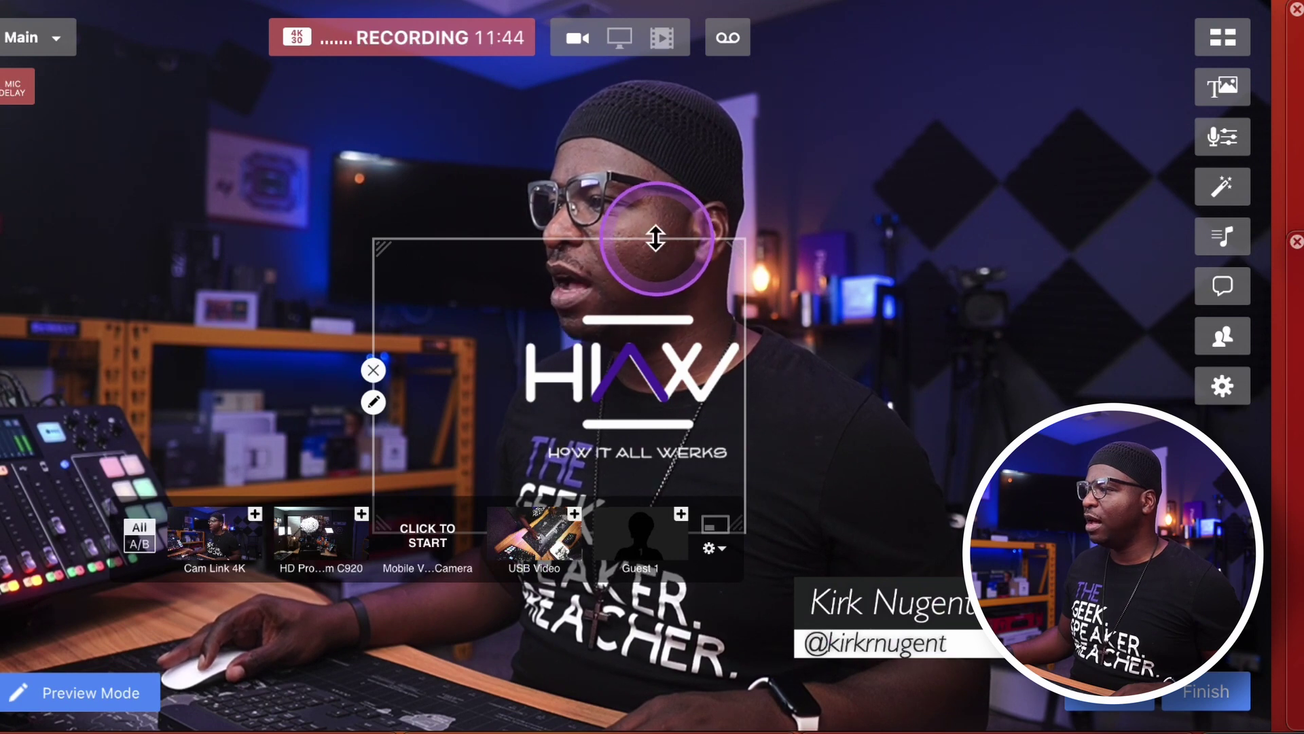
pyautogui.moveTo(655, 238); pyautogui.dragTo(654, 302)
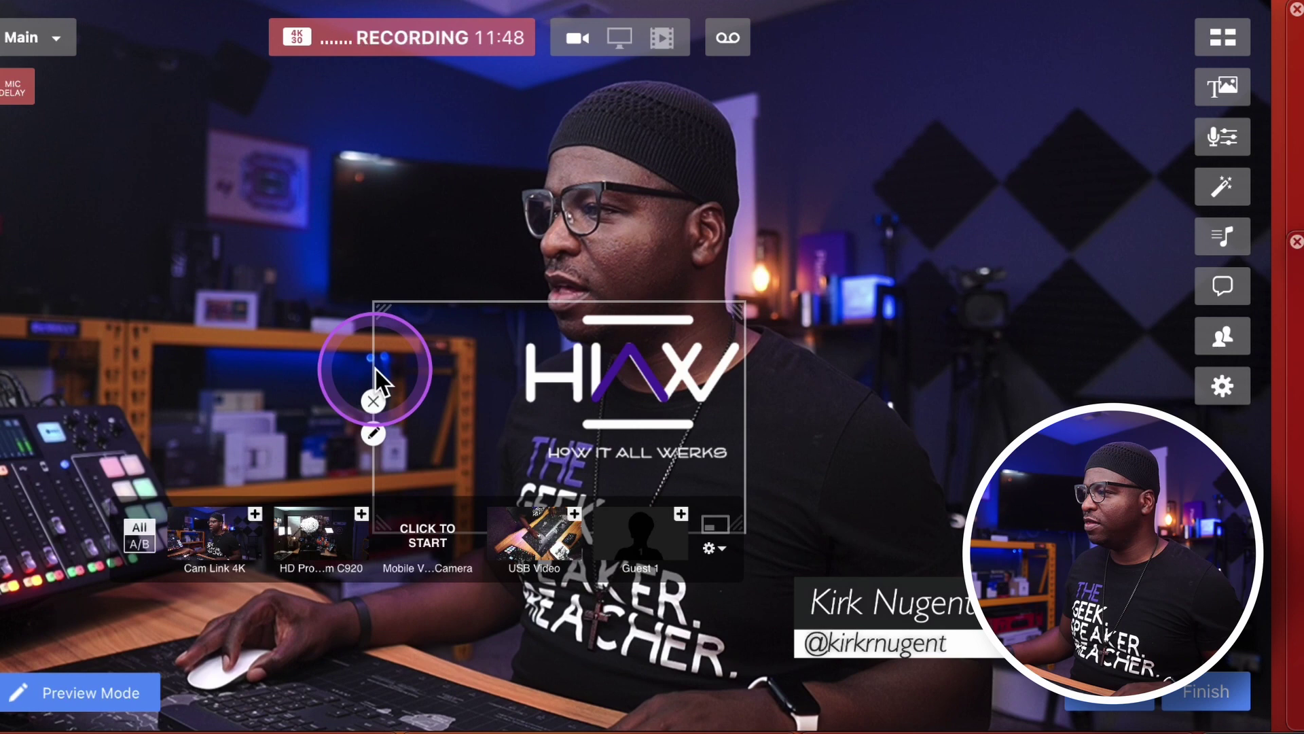
pyautogui.moveTo(372, 369); pyautogui.dragTo(520, 370)
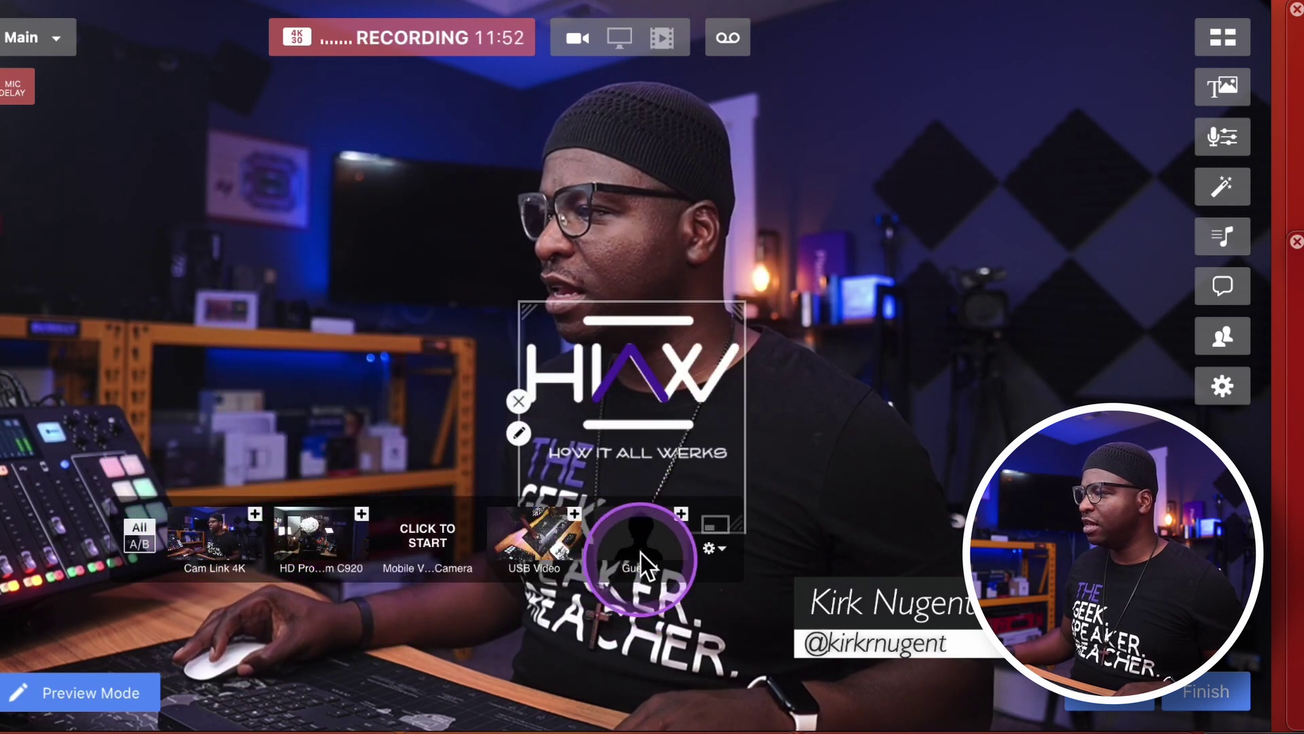
pyautogui.moveTo(682, 376); pyautogui.dragTo(710, 277)
pyautogui.moveTo(655, 433); pyautogui.dragTo(663, 367)
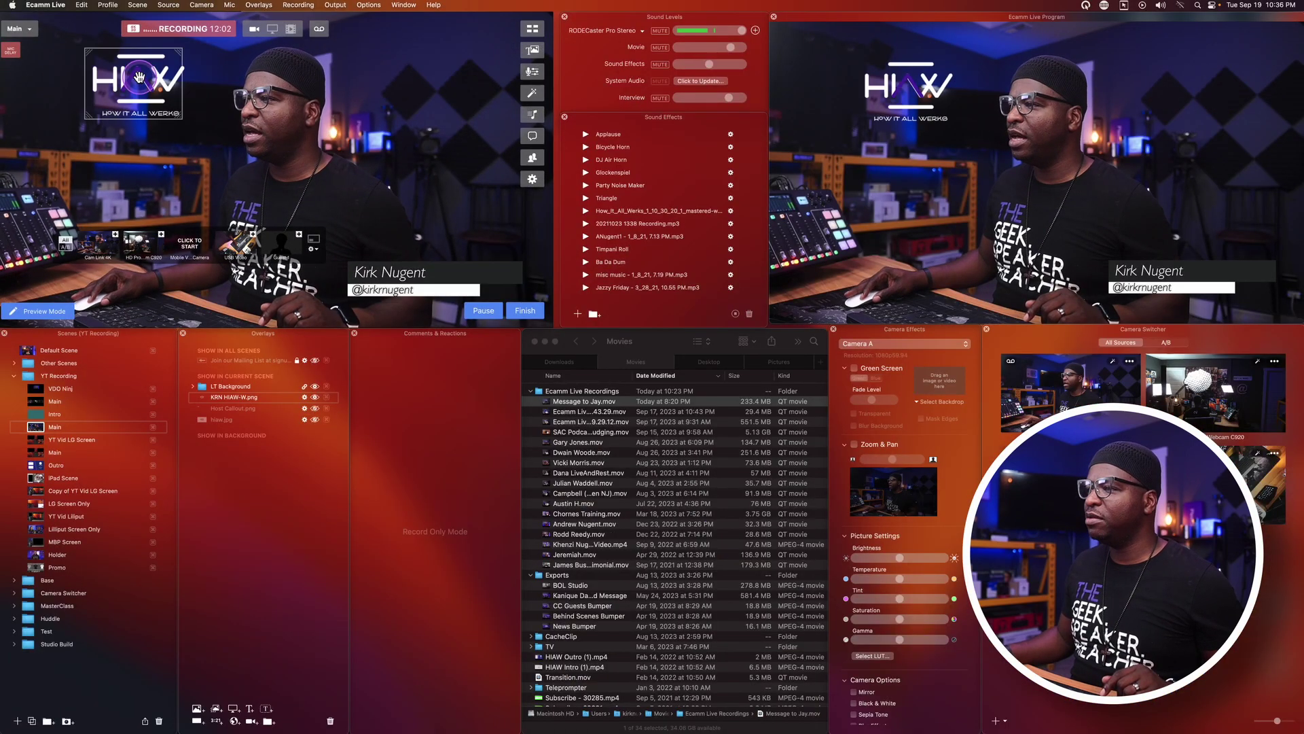
# Tuck the HIAW logo into the video's top-left corner and deselect it.
pyautogui.moveTo(139, 76); pyautogui.dragTo(72, 63)
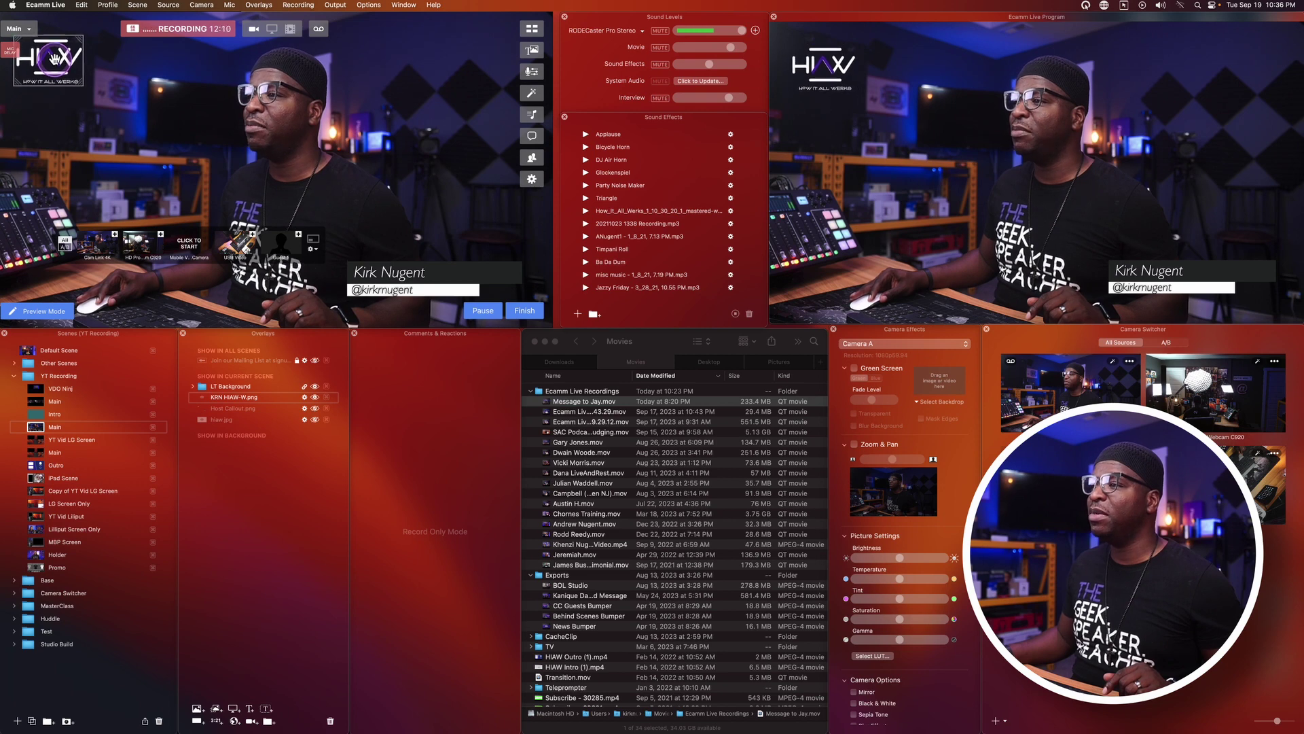
pyautogui.moveTo(54, 60); pyautogui.dragTo(61, 63)
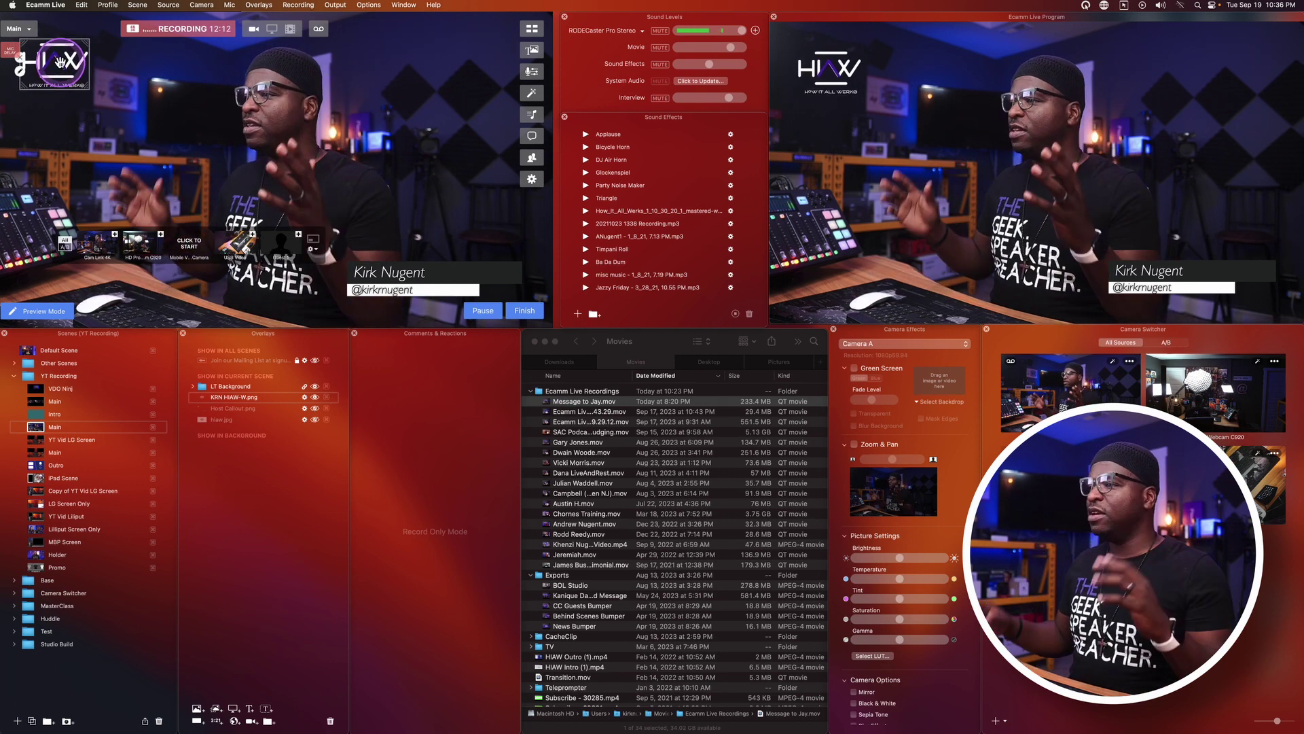
pyautogui.click(416, 458)
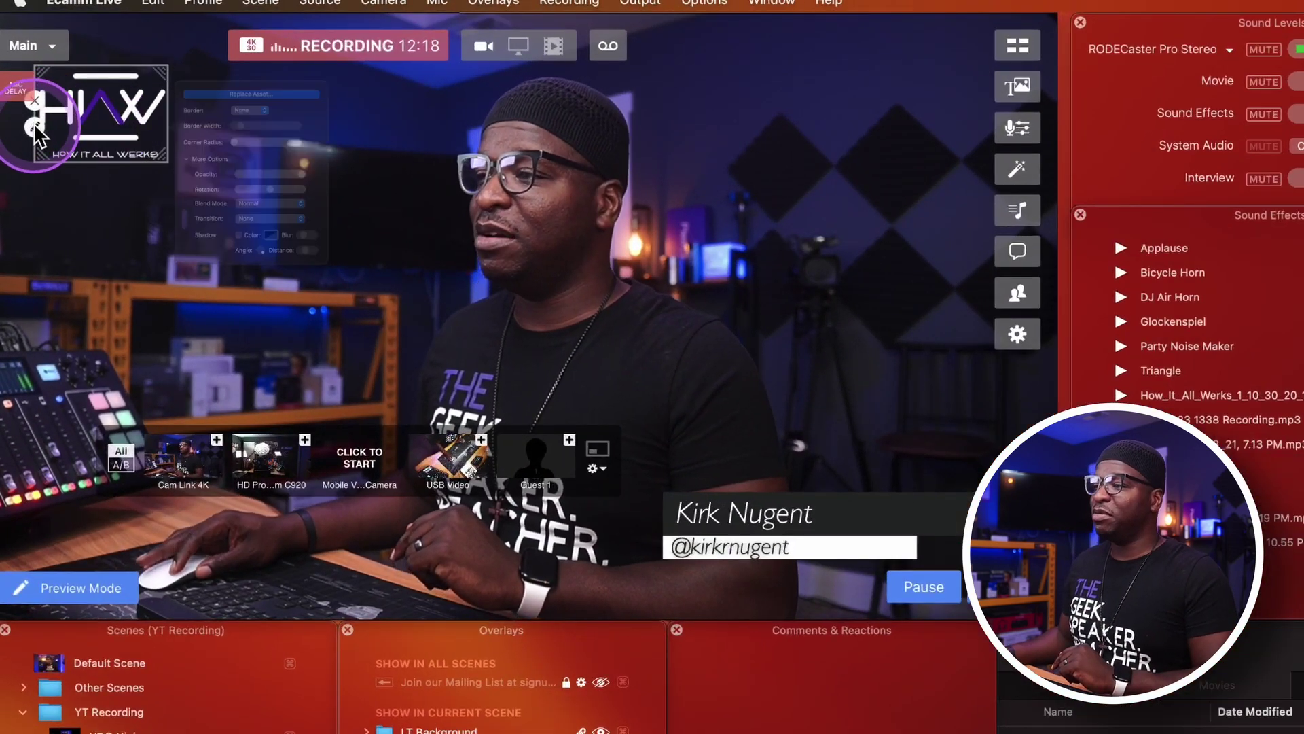
# Set the HIAW logo's Border to Color with a width of about 5.
pyautogui.click(94, 92)
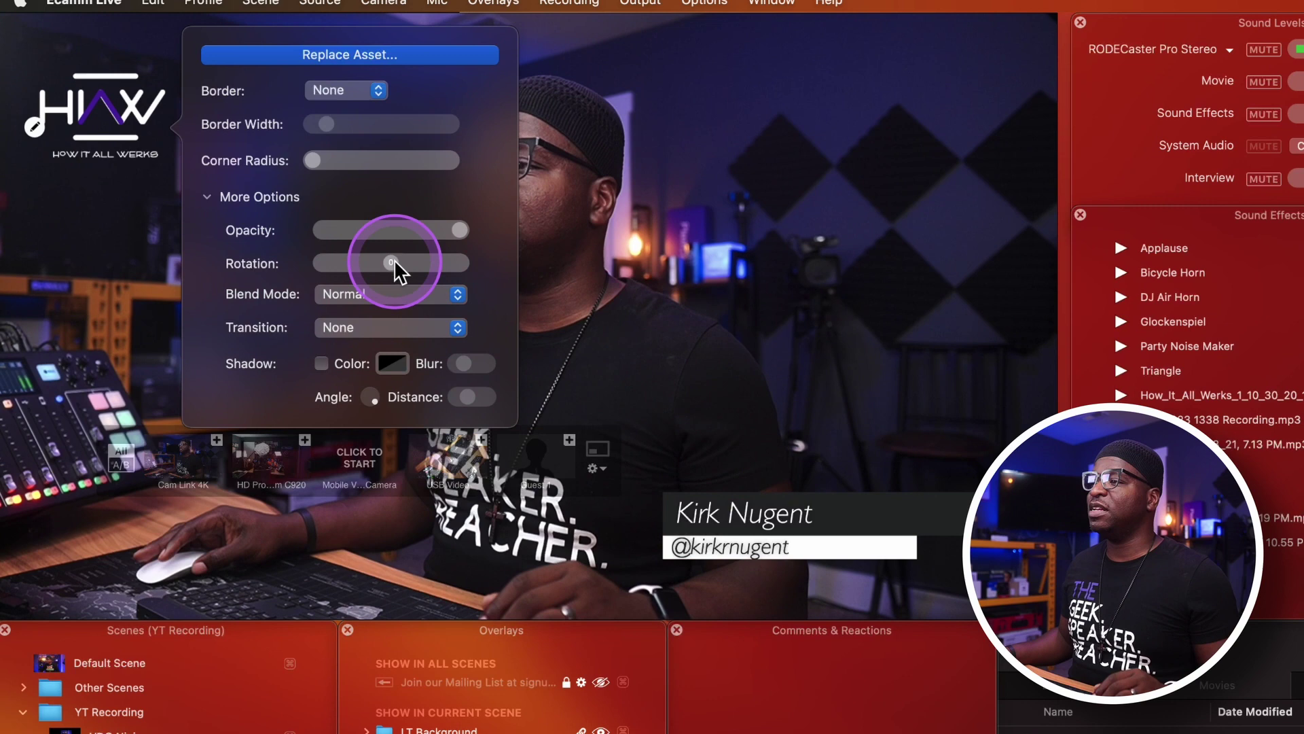
pyautogui.click(336, 95)
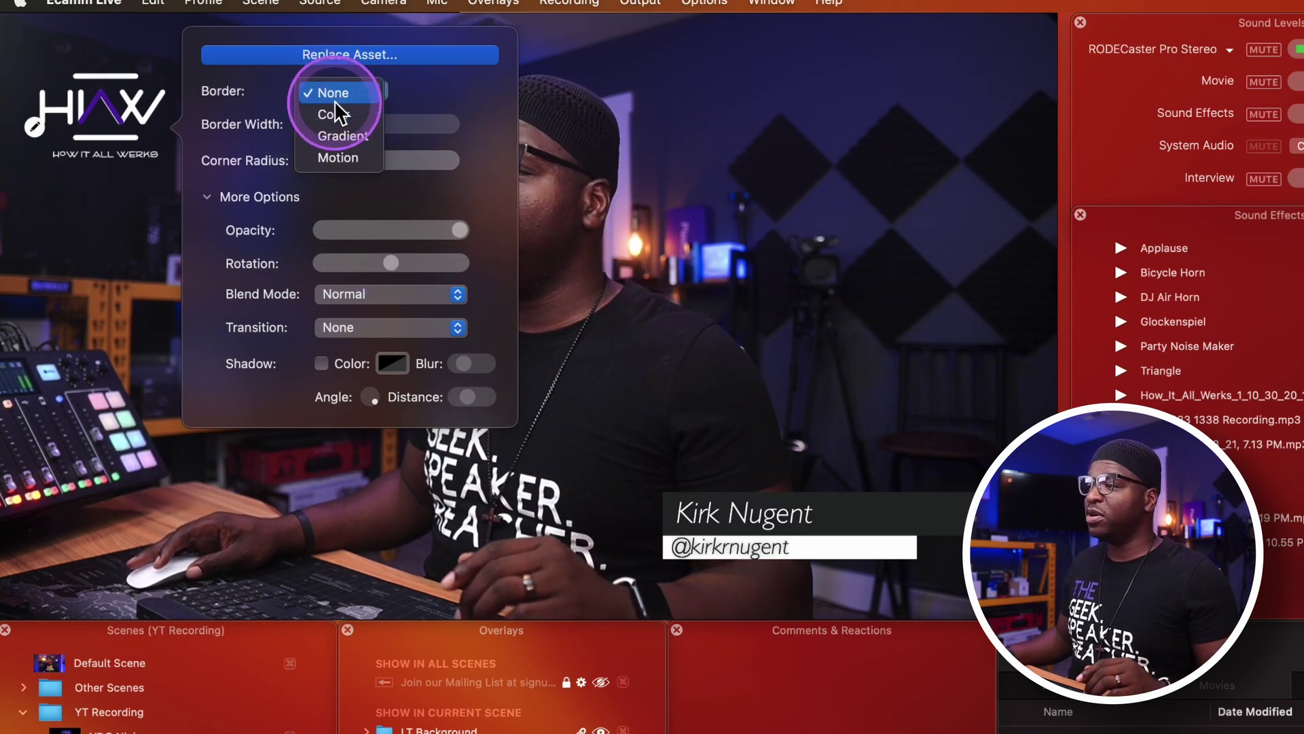
pyautogui.click(335, 113)
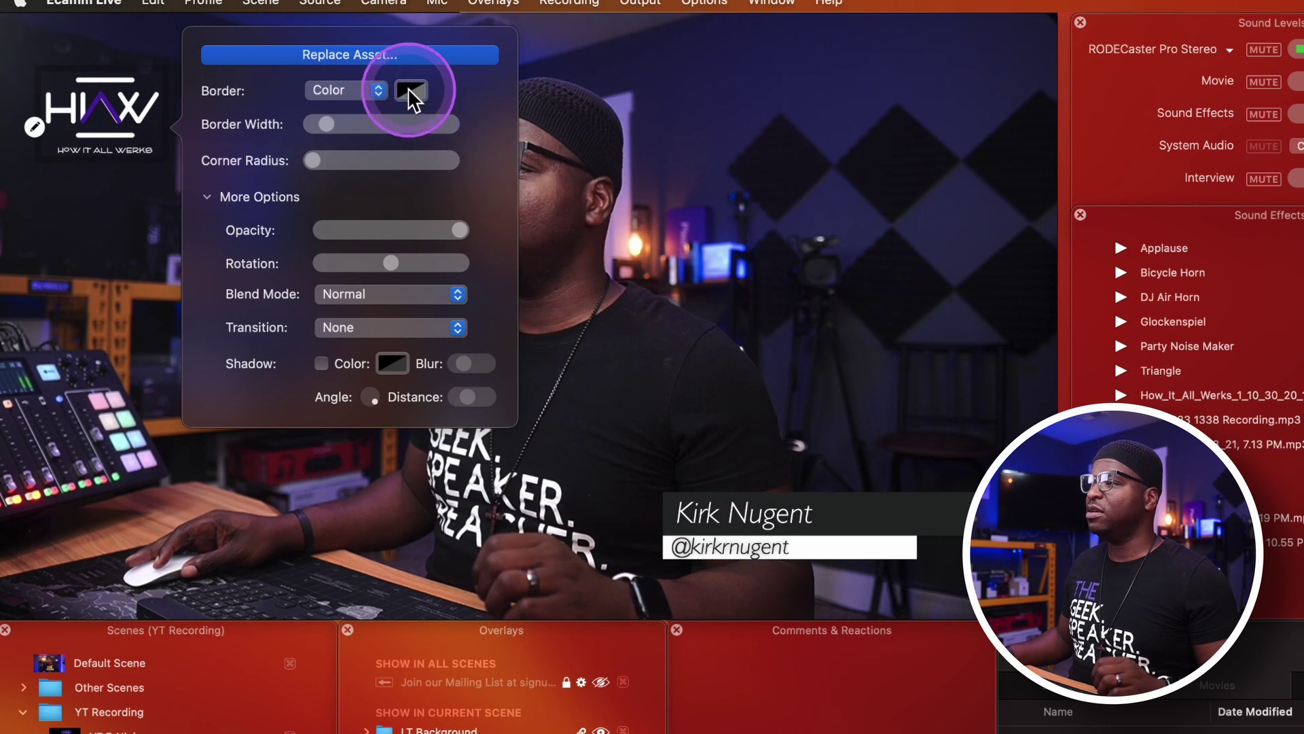
pyautogui.click(410, 90)
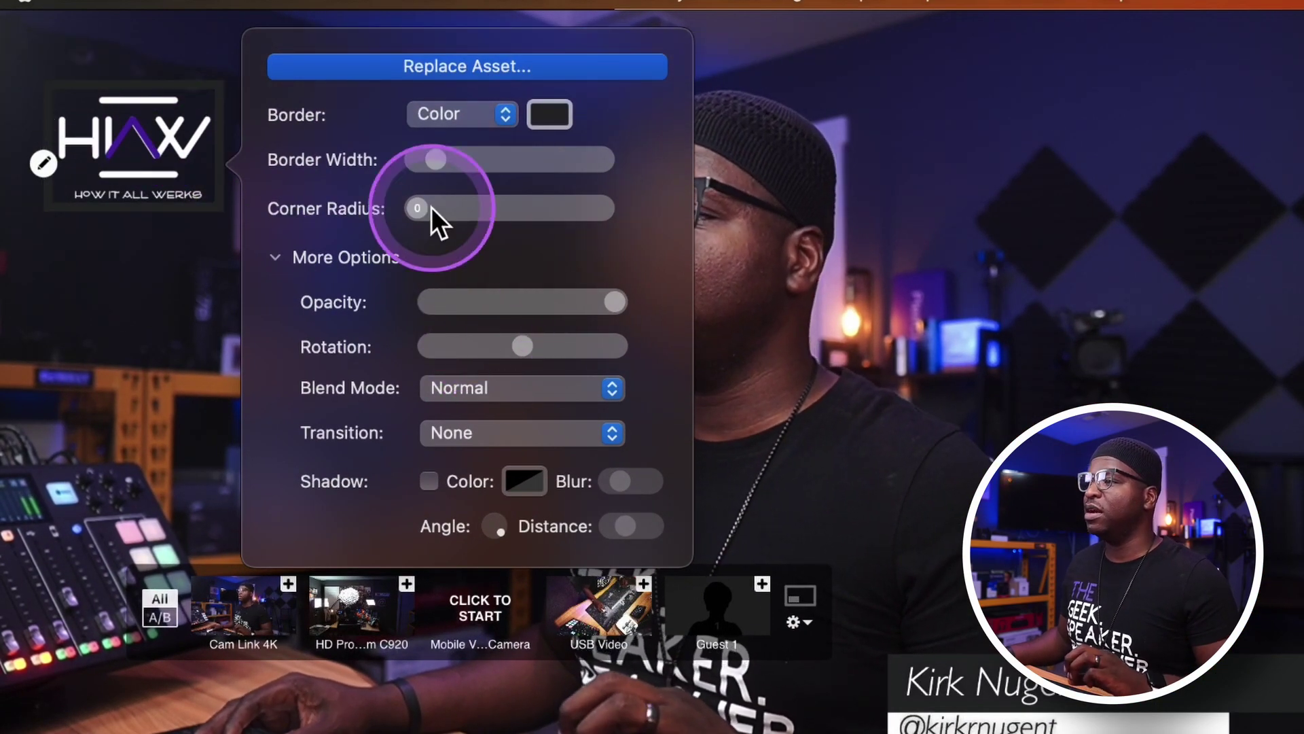
pyautogui.moveTo(433, 156)
pyautogui.mouseDown()
pyautogui.moveTo(479, 156)
pyautogui.moveTo(429, 174)
pyautogui.mouseUp()
# Make the logo border a dark-to-purple gradient angled lower right, and round its corners slightly.
pyautogui.click(496, 117)
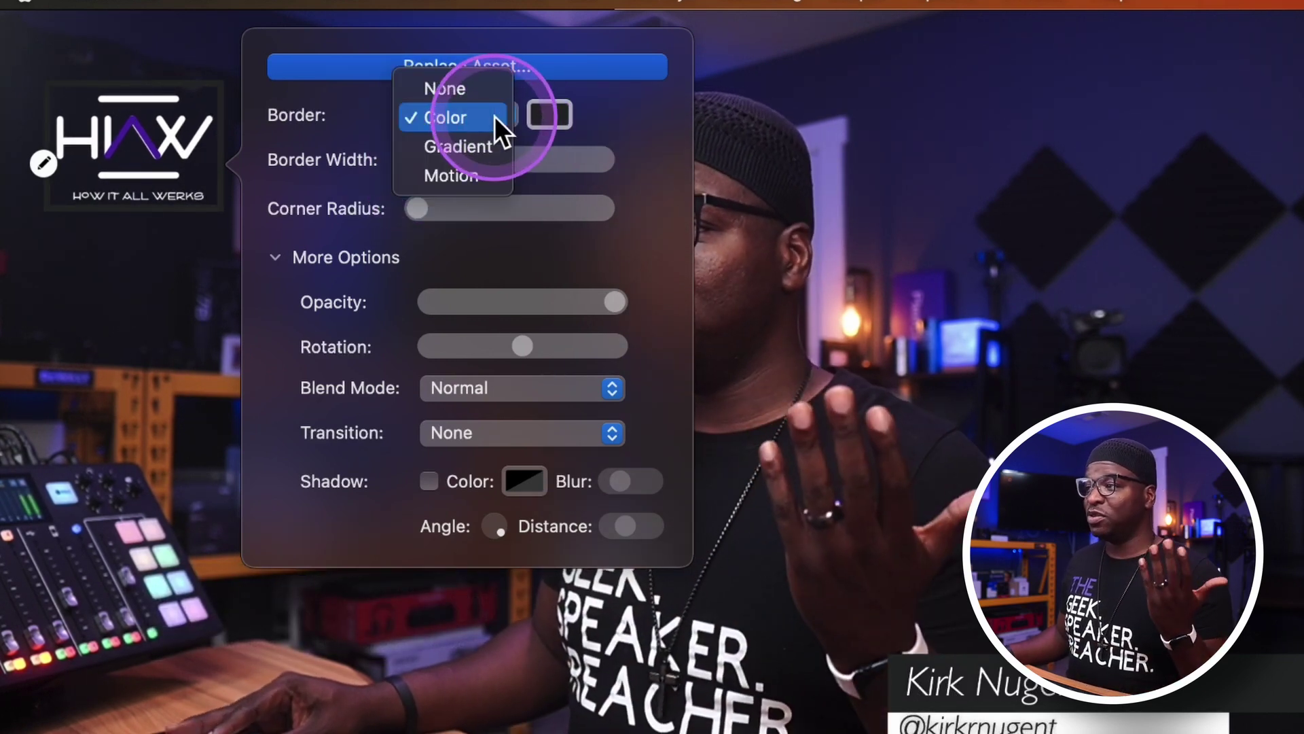
pyautogui.click(491, 144)
pyautogui.click(602, 121)
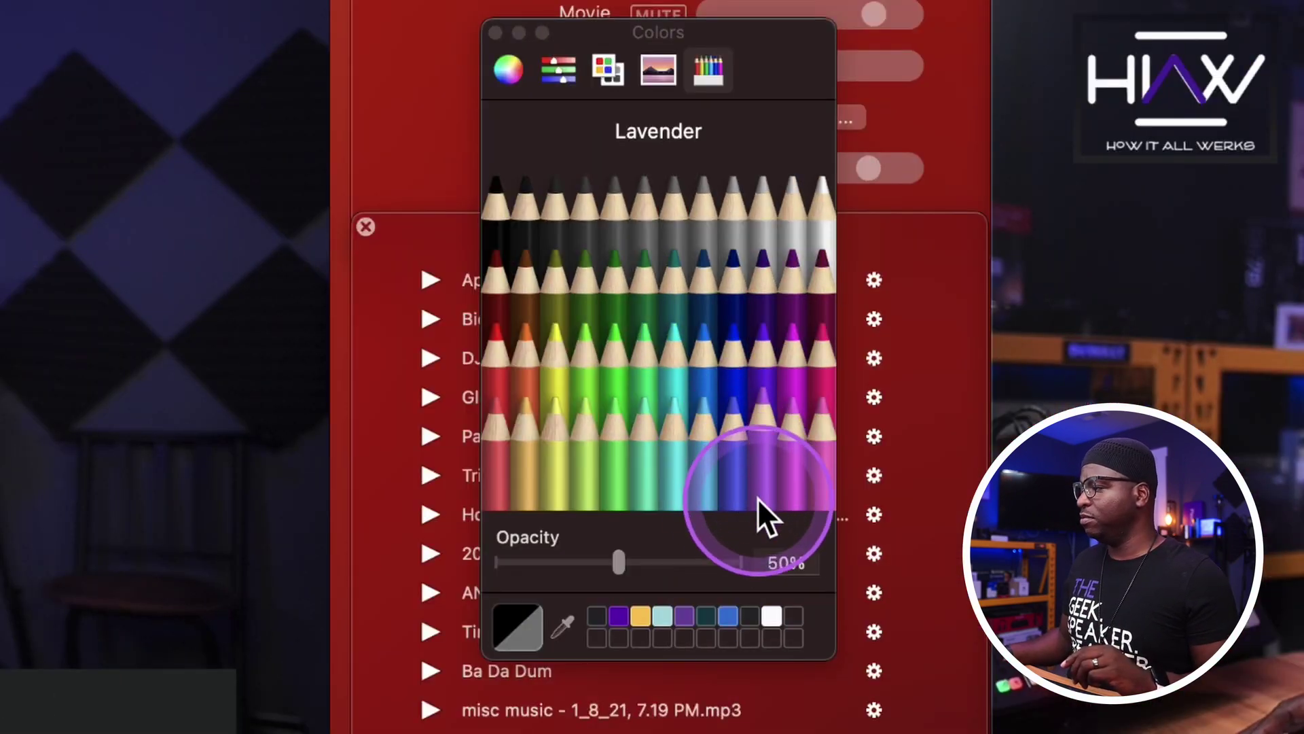
pyautogui.click(618, 615)
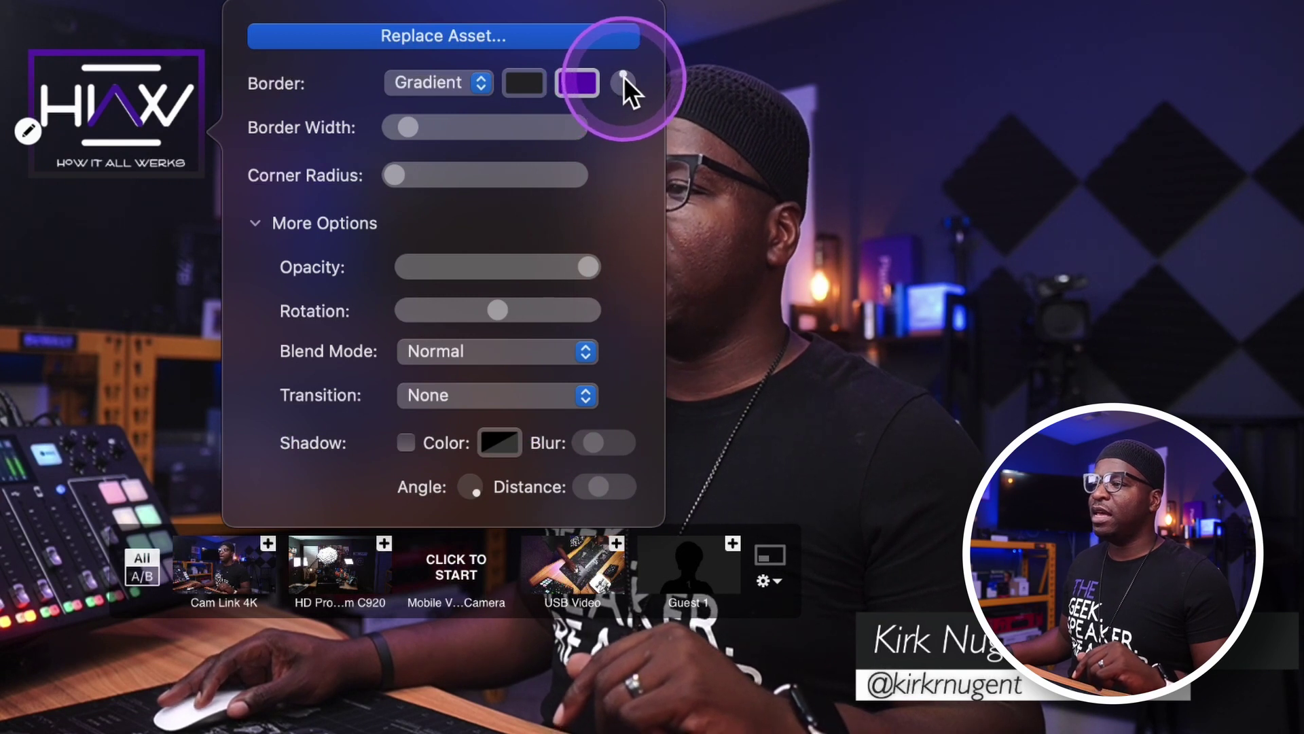
pyautogui.moveTo(628, 76)
pyautogui.mouseDown()
pyautogui.moveTo(638, 84)
pyautogui.moveTo(626, 99)
pyautogui.moveTo(593, 113)
pyautogui.moveTo(598, 83)
pyautogui.moveTo(627, 78)
pyautogui.moveTo(614, 85)
pyautogui.mouseUp()
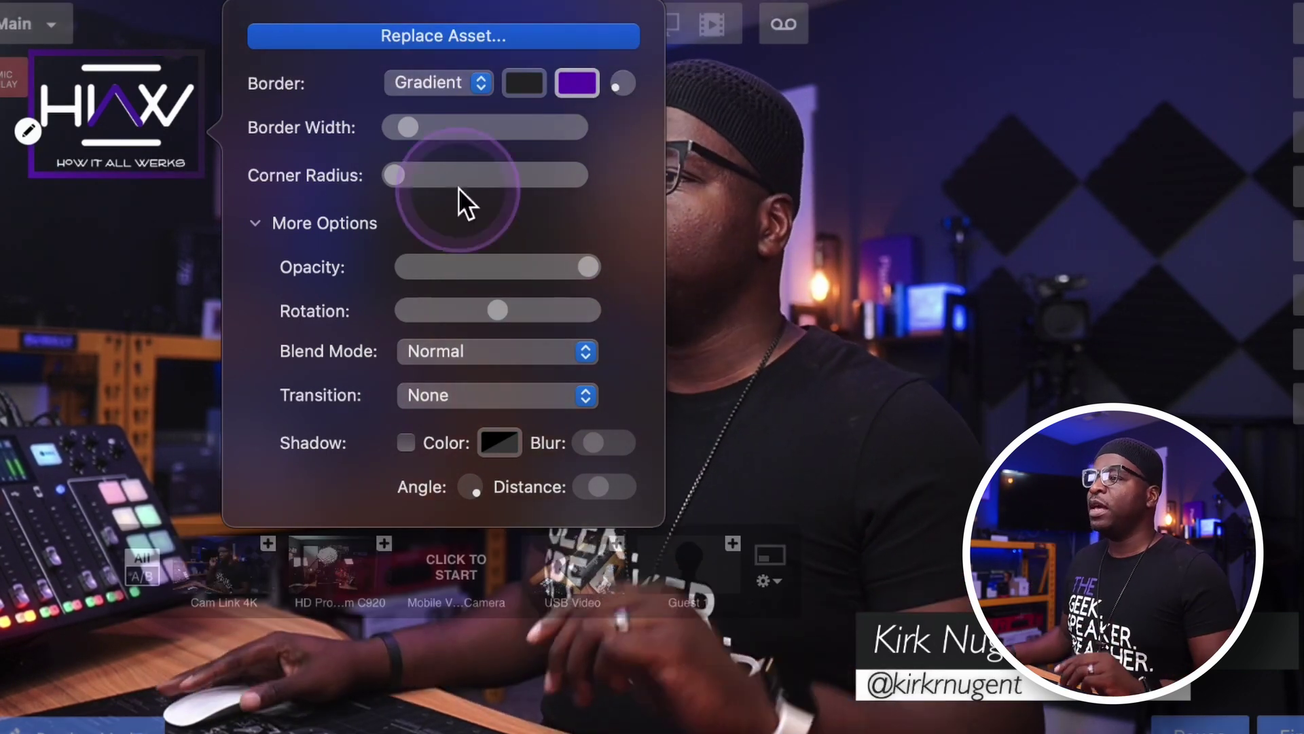
pyautogui.moveTo(388, 176); pyautogui.dragTo(410, 176)
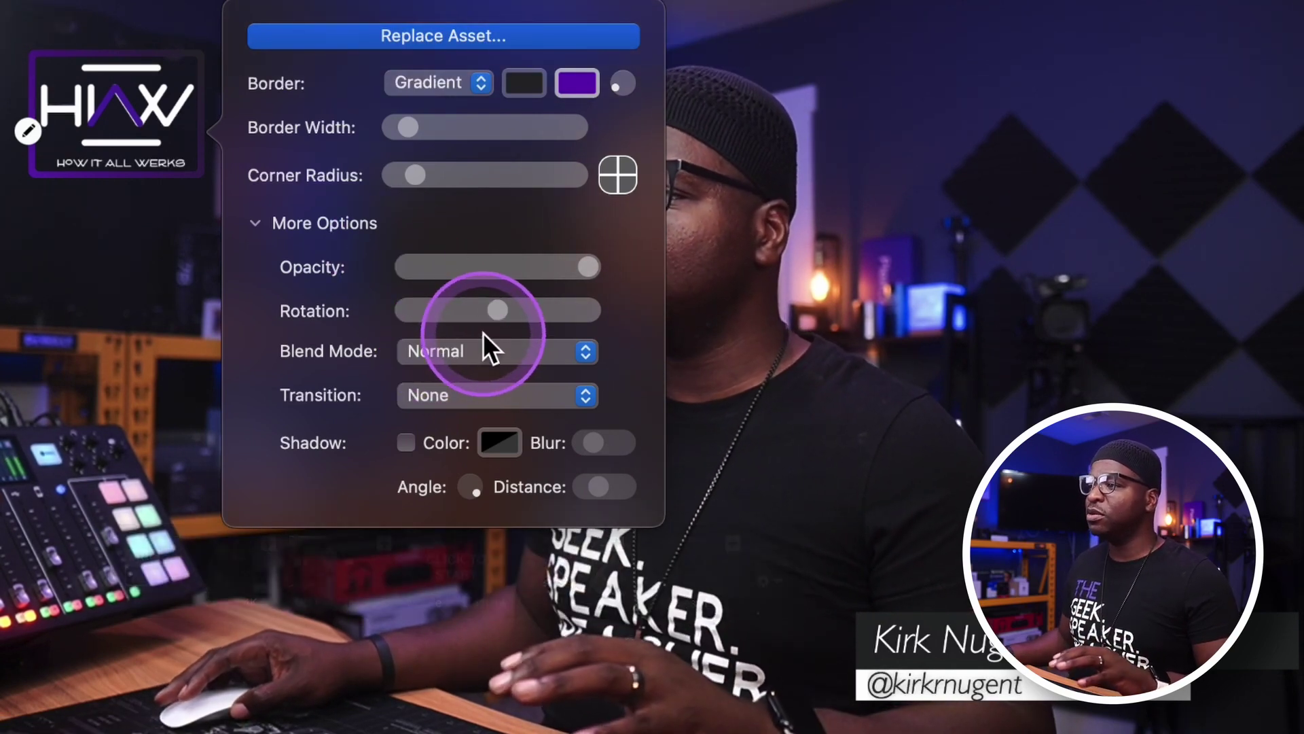
pyautogui.moveTo(491, 324)
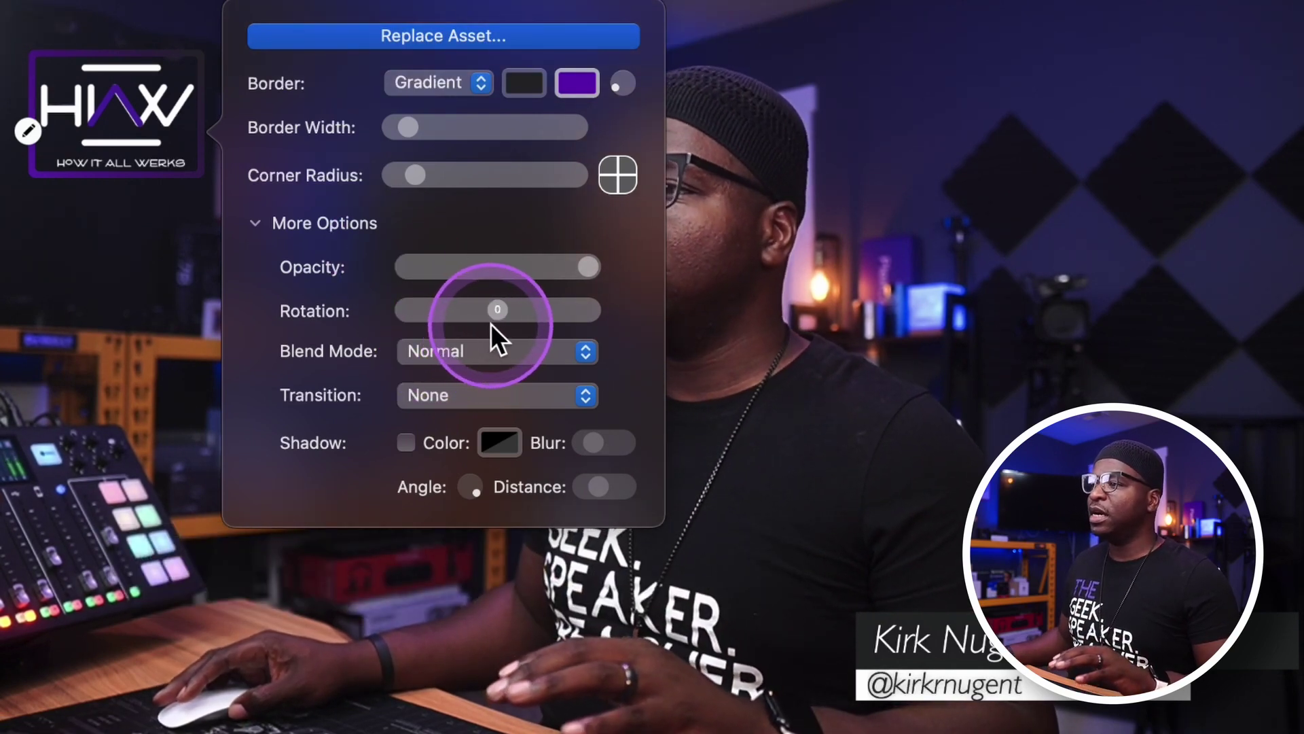
# Turn on the logo shadow and move the HIAW logo to the top-right corner.
pyautogui.click(405, 440)
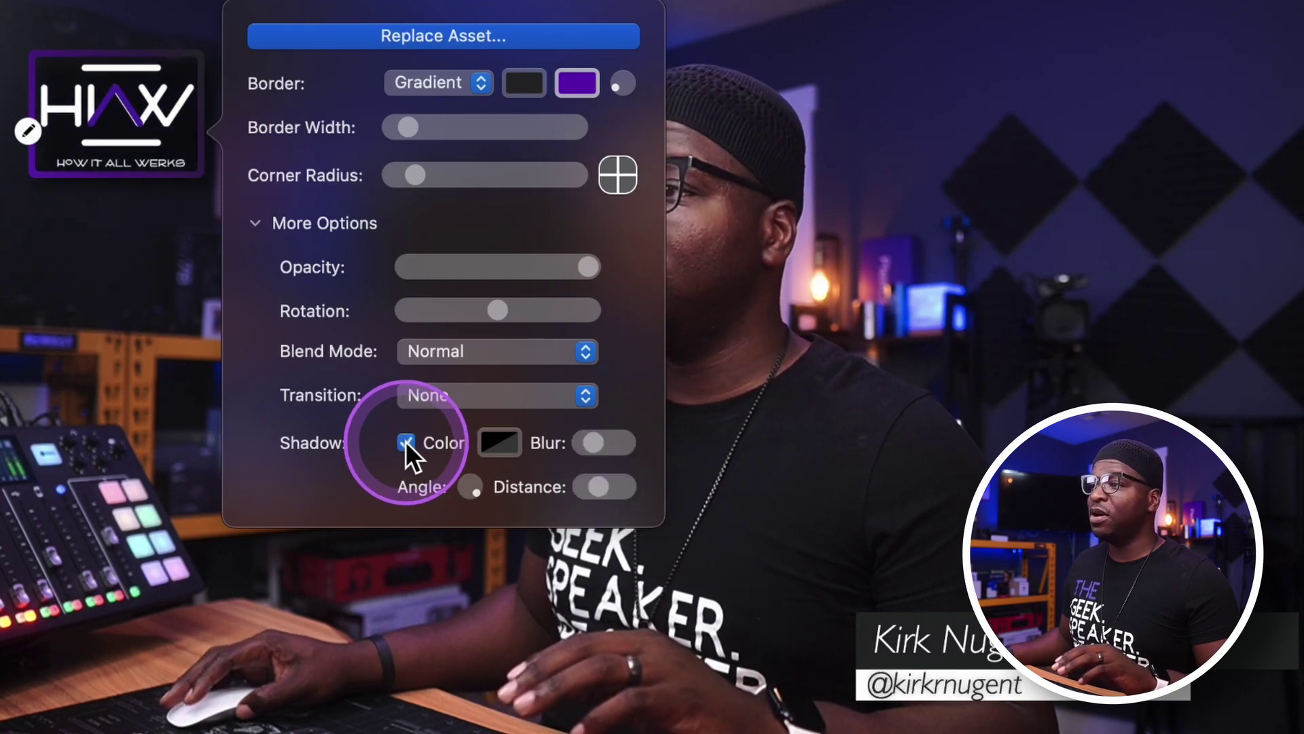
pyautogui.click(127, 101)
pyautogui.moveTo(128, 100); pyautogui.dragTo(1069, 87)
pyautogui.click(889, 263)
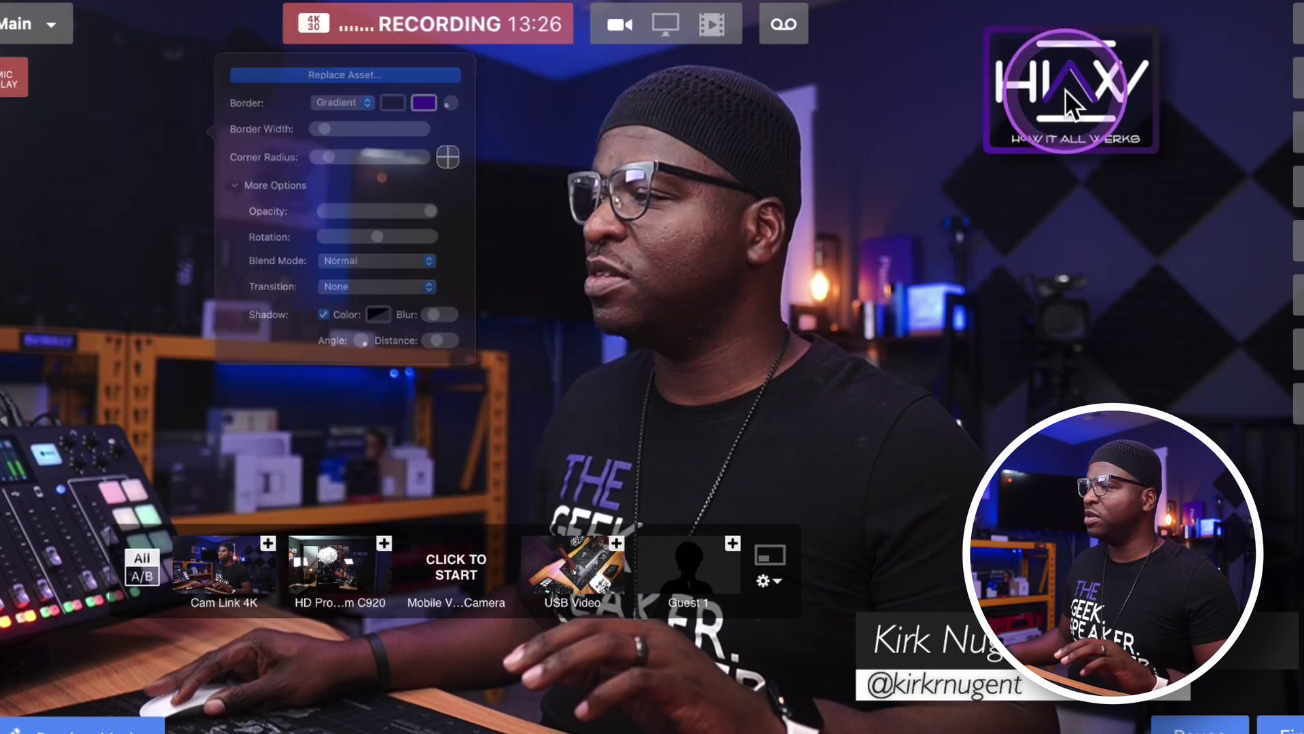
# Make the logo shadow 100% opaque black (Licorice), more blurred, and angled toward the left.
pyautogui.click(988, 104)
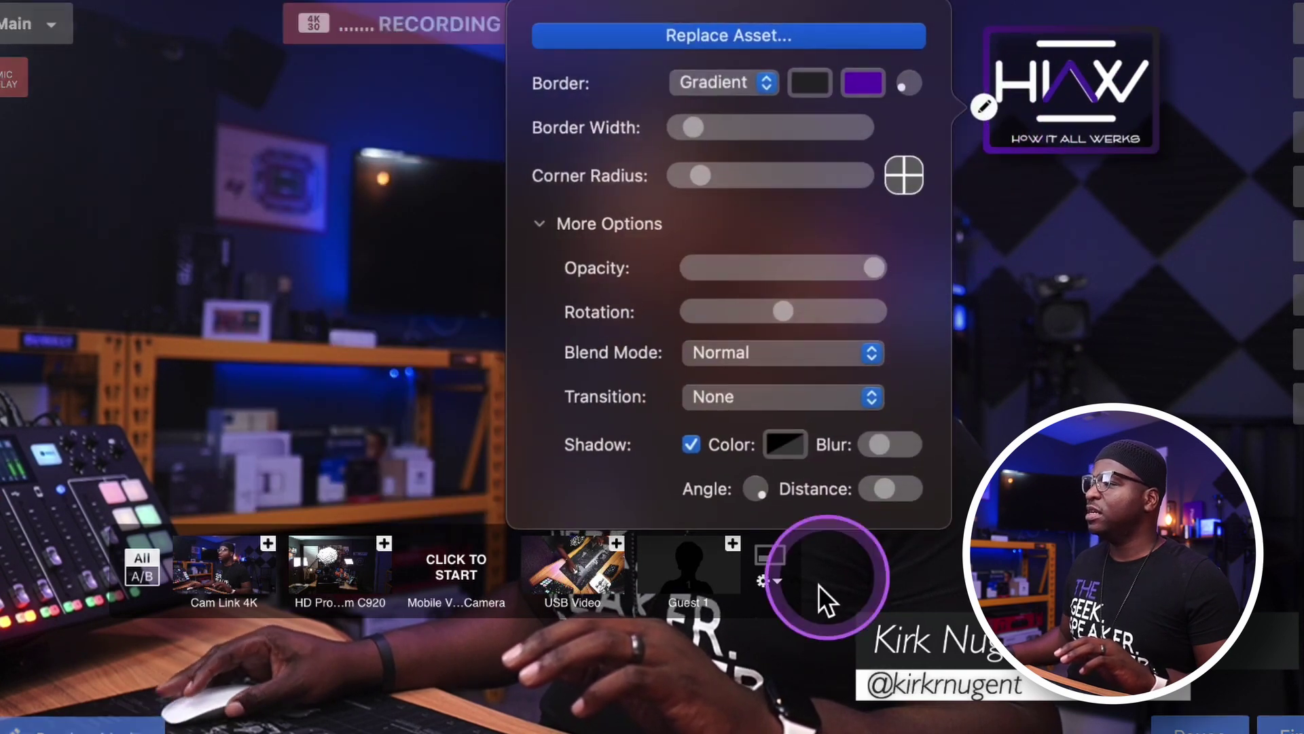
pyautogui.click(687, 439)
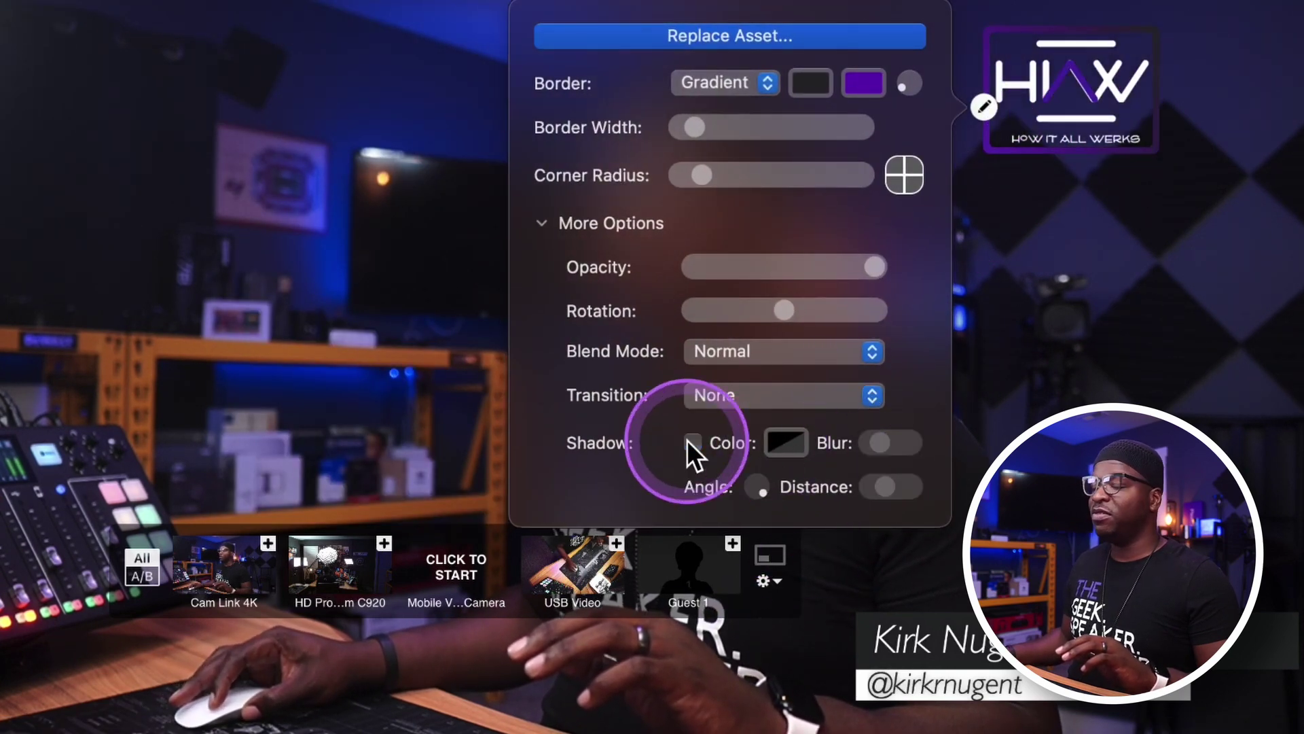
pyautogui.click(691, 441)
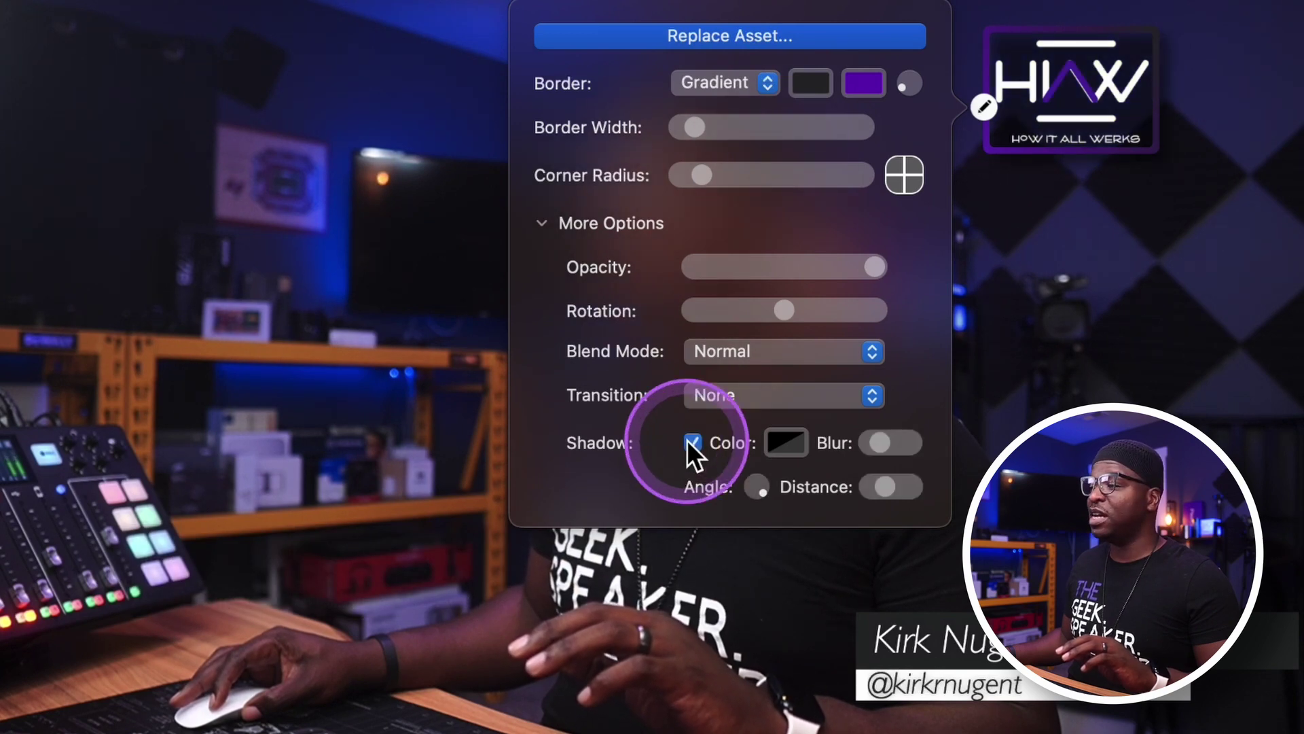
pyautogui.click(794, 440)
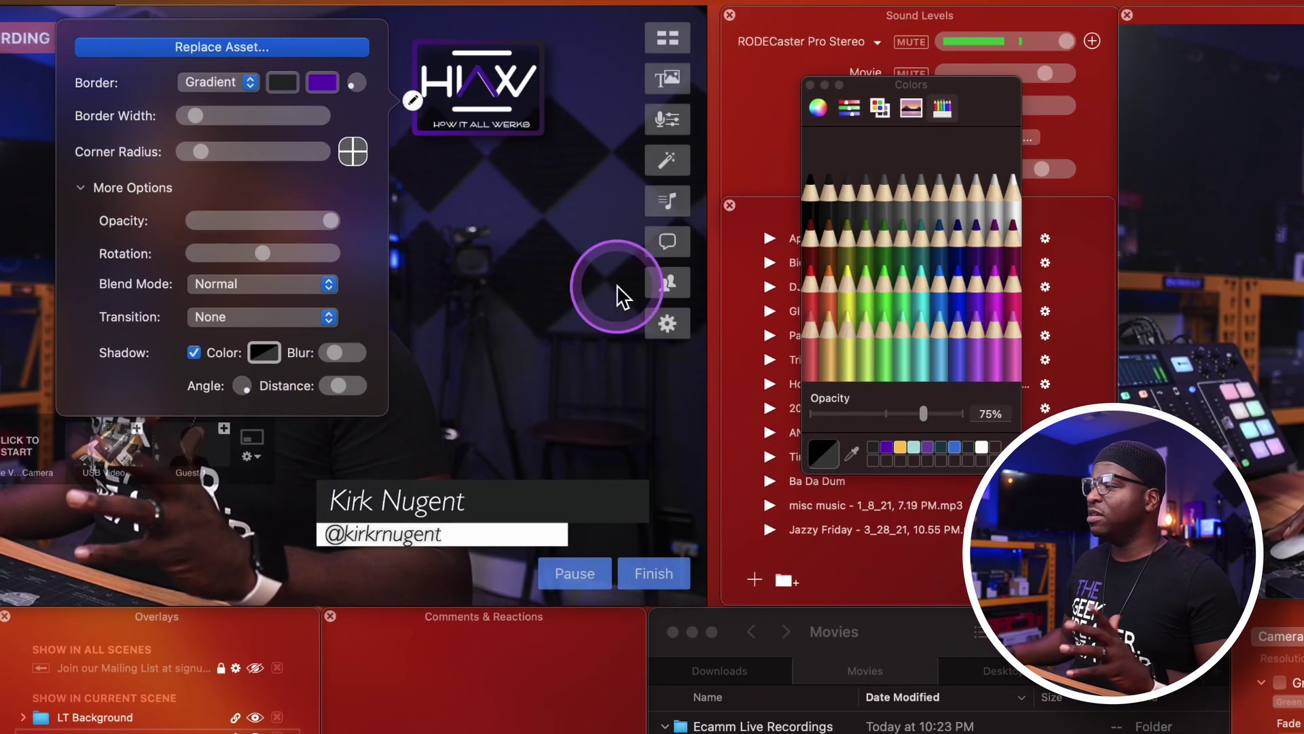
pyautogui.click(875, 447)
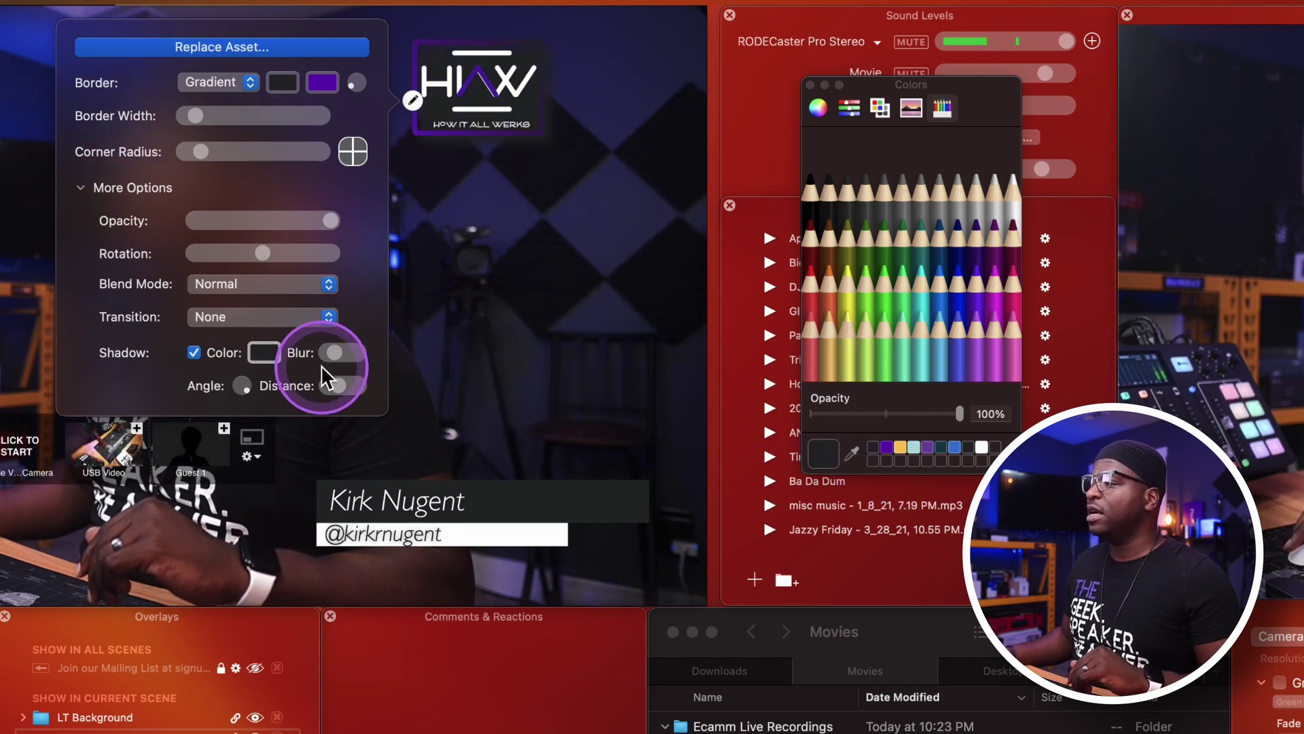
pyautogui.click(808, 206)
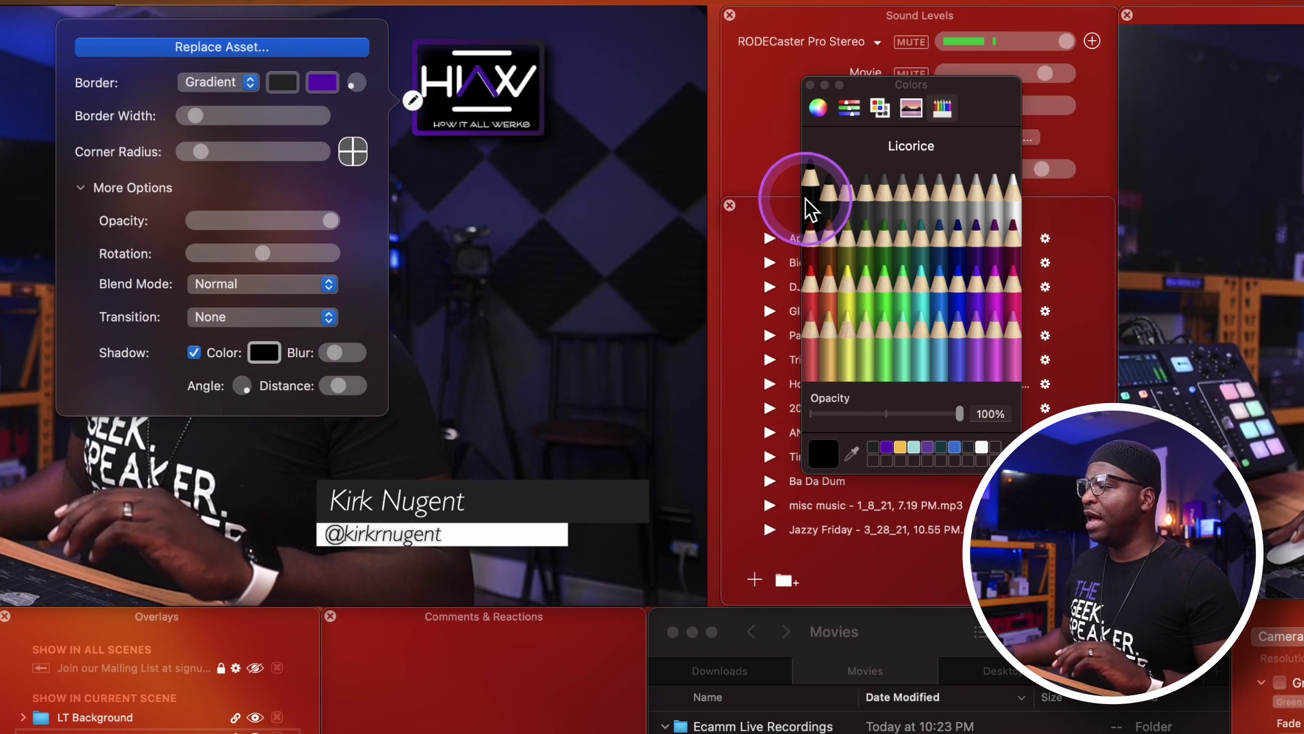
pyautogui.click(333, 353)
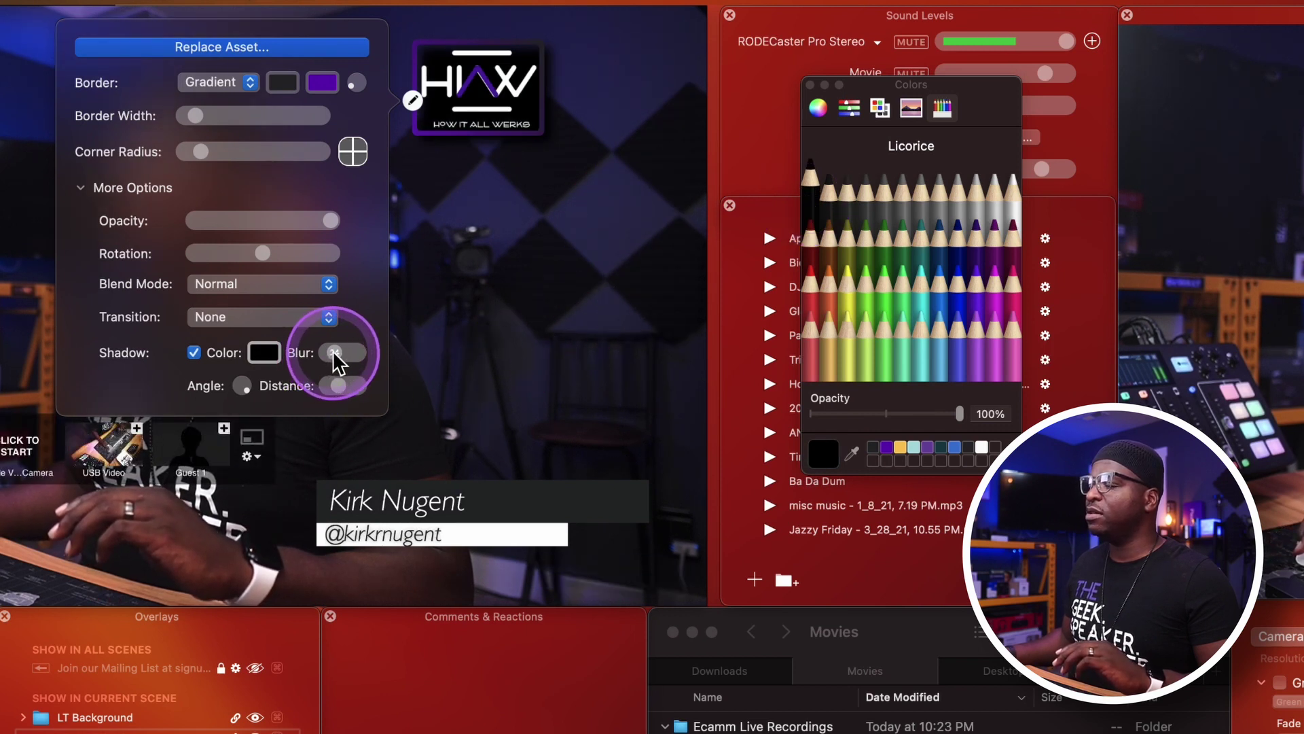
pyautogui.moveTo(320, 352)
pyautogui.mouseDown()
pyautogui.moveTo(357, 353)
pyautogui.moveTo(333, 357)
pyautogui.mouseUp()
pyautogui.moveTo(250, 388); pyautogui.dragTo(348, 385)
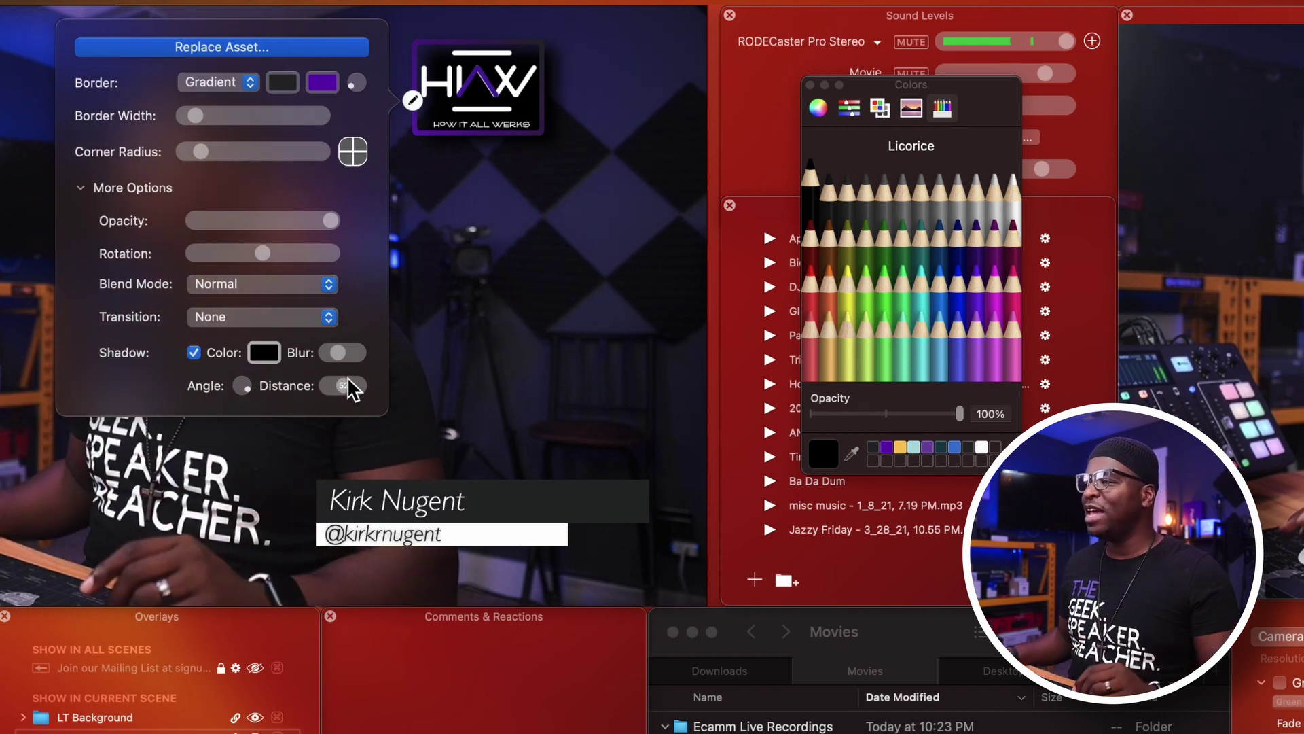
pyautogui.click(478, 320)
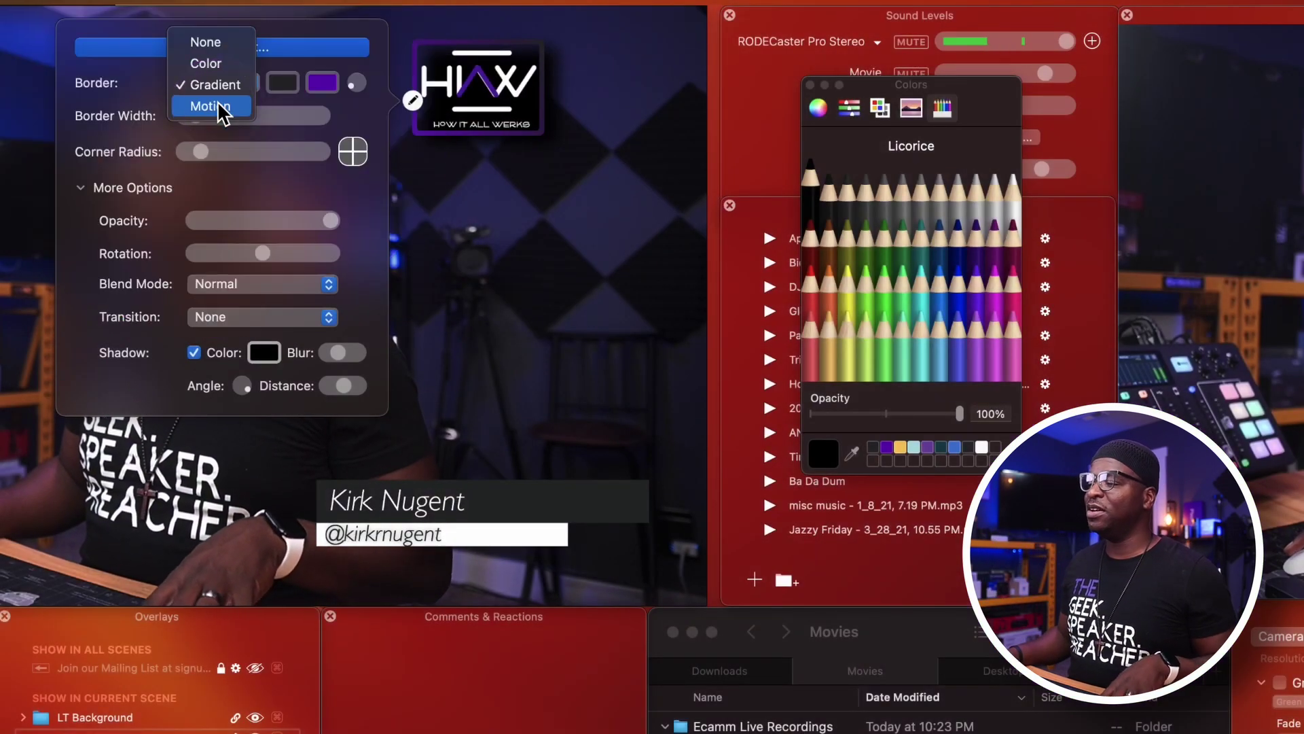
# Set the HIAW logo's border to Motion and move the logo back to the top-left corner.
pyautogui.click(218, 103)
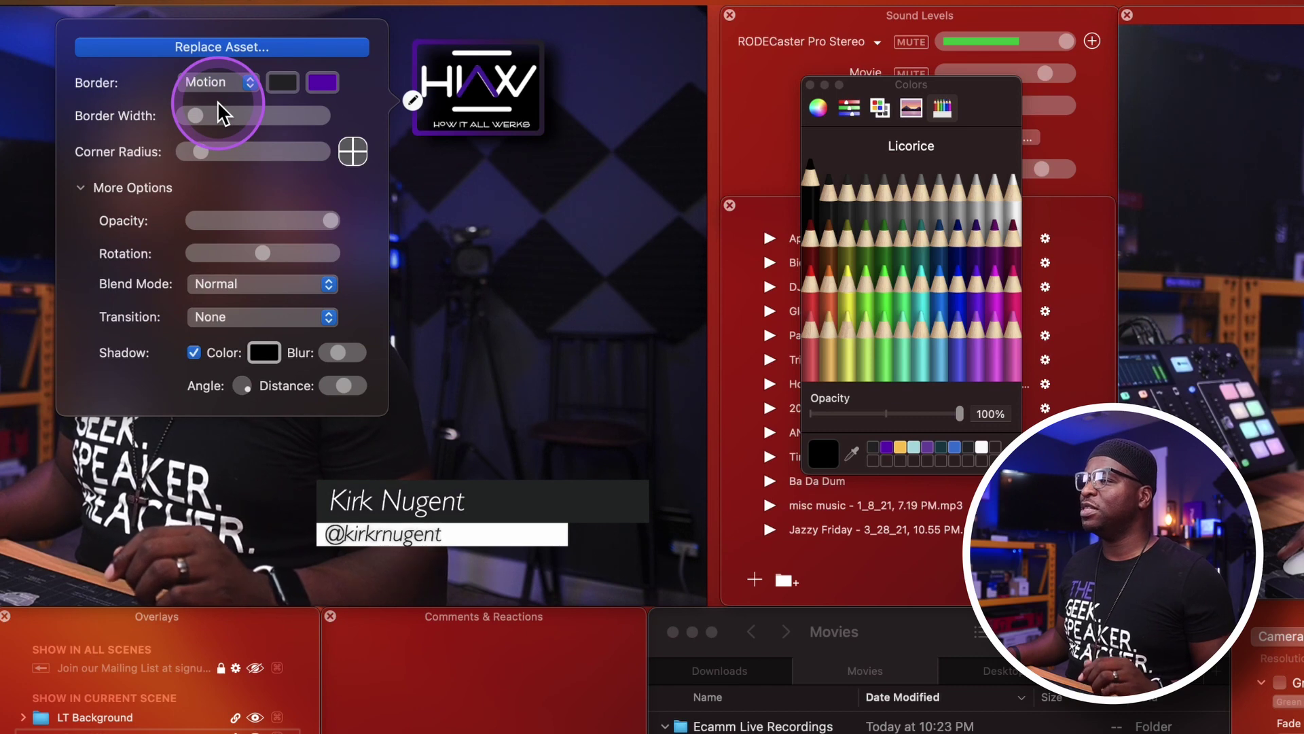
pyautogui.moveTo(483, 92)
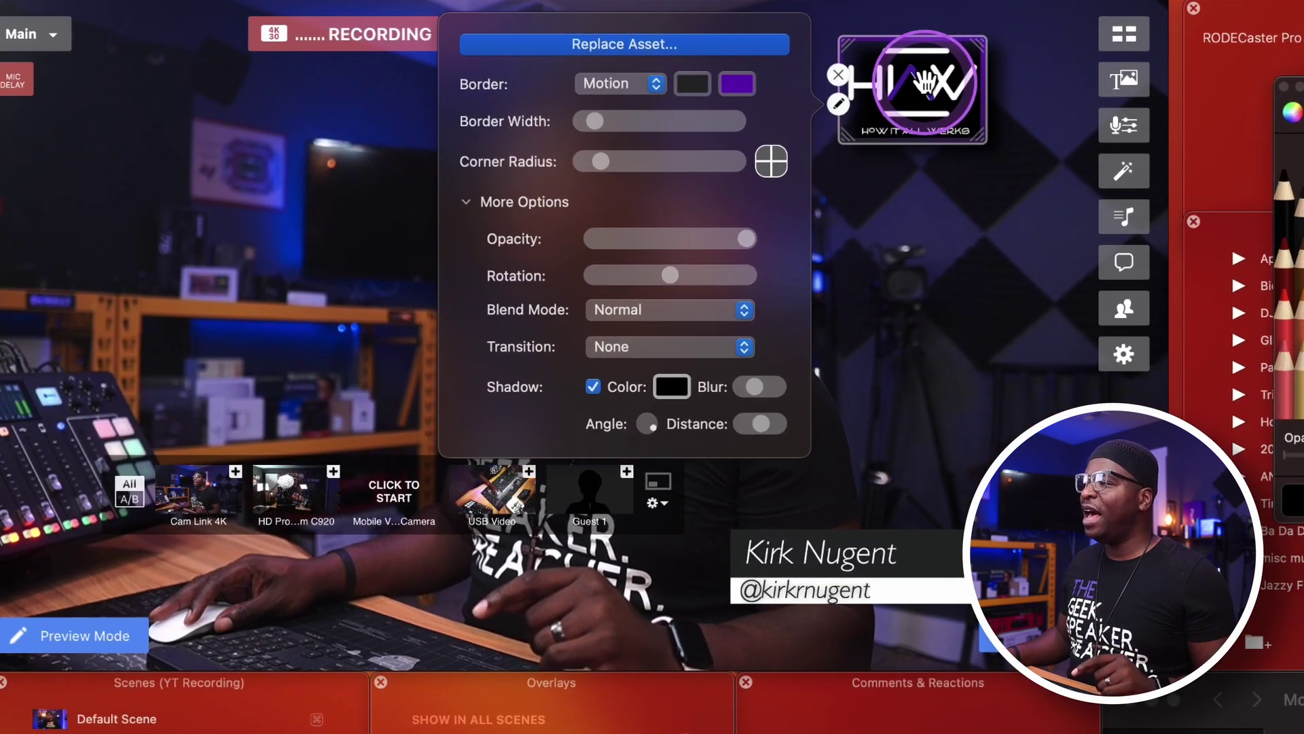
pyautogui.moveTo(501, 87); pyautogui.dragTo(0, 93)
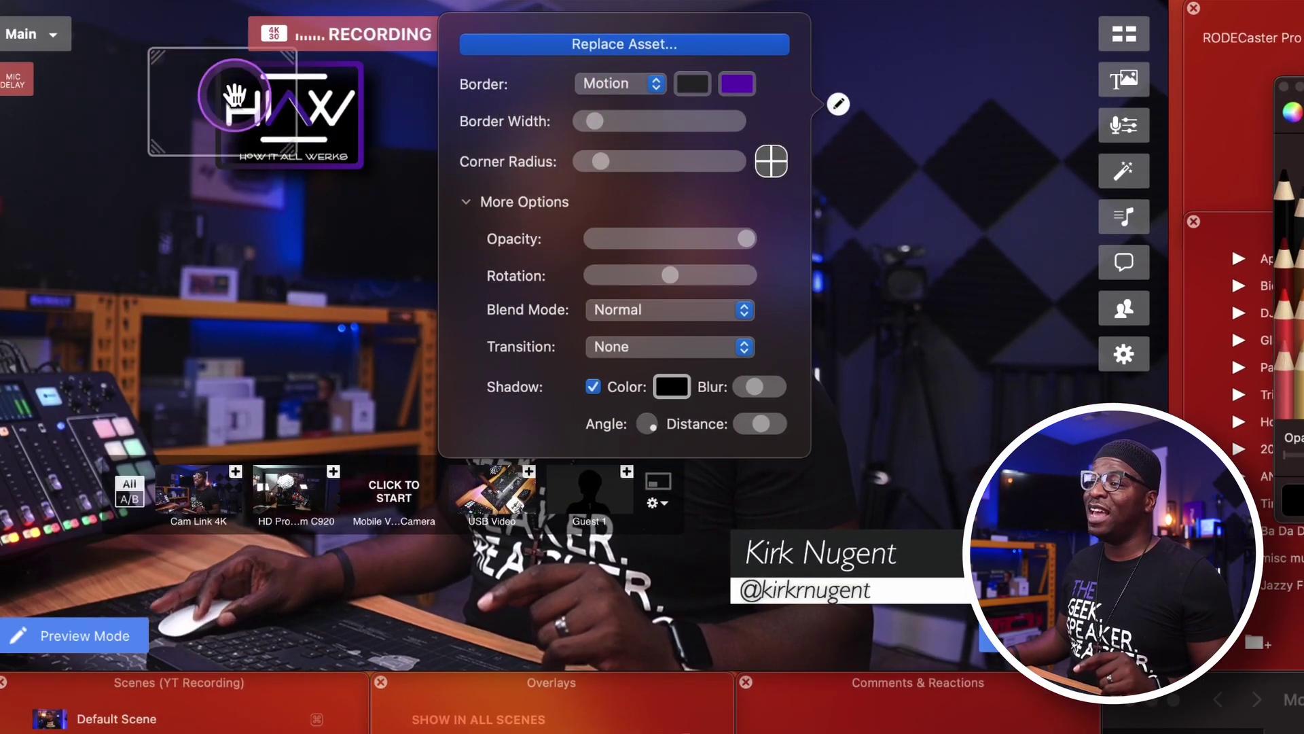
pyautogui.moveTo(235, 95); pyautogui.dragTo(104, 80)
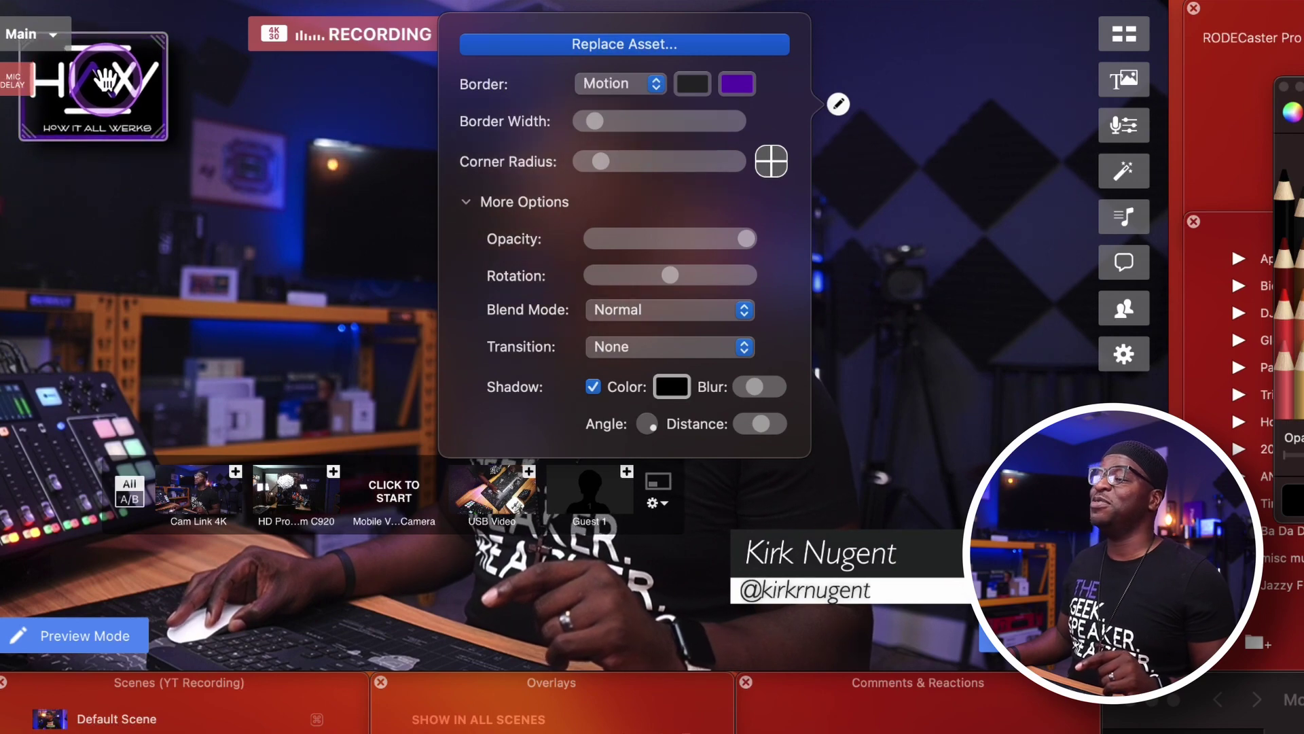
pyautogui.press('Escape')
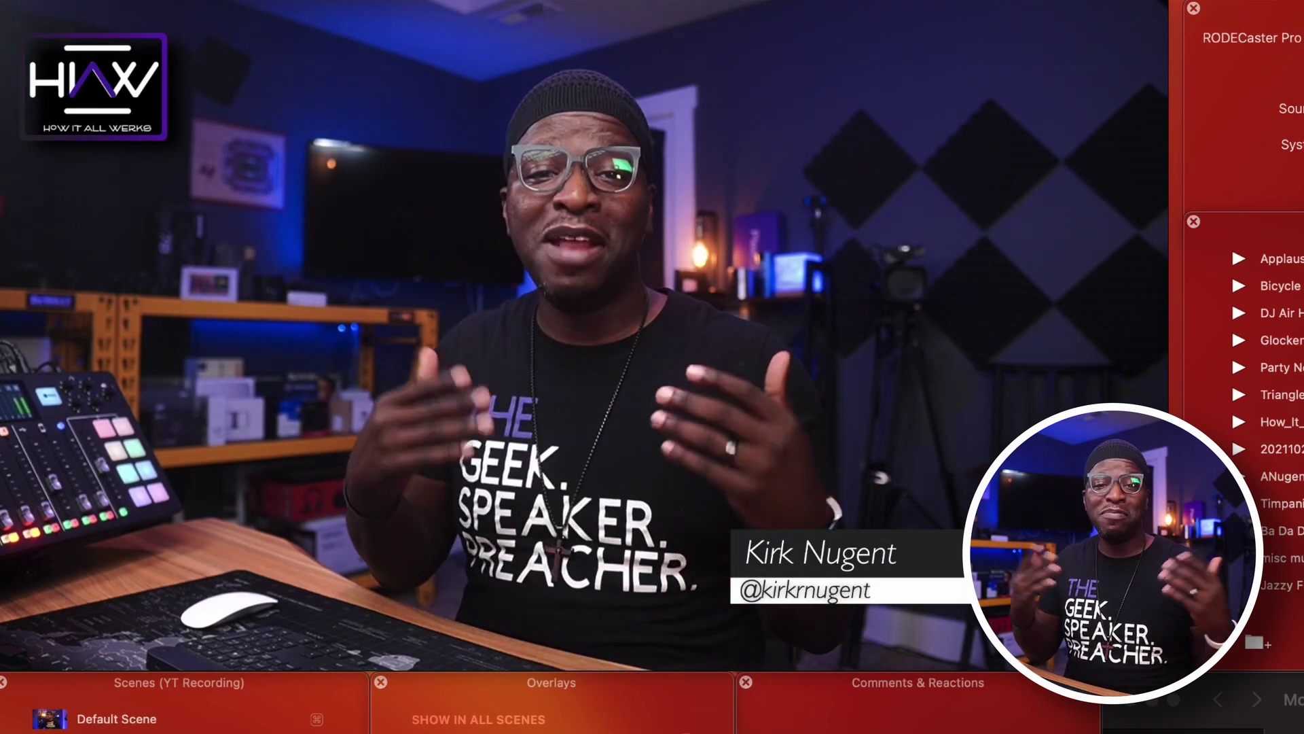
# Add a rectangle overlay and give it a purple fill.
pyautogui.click(840, 648)
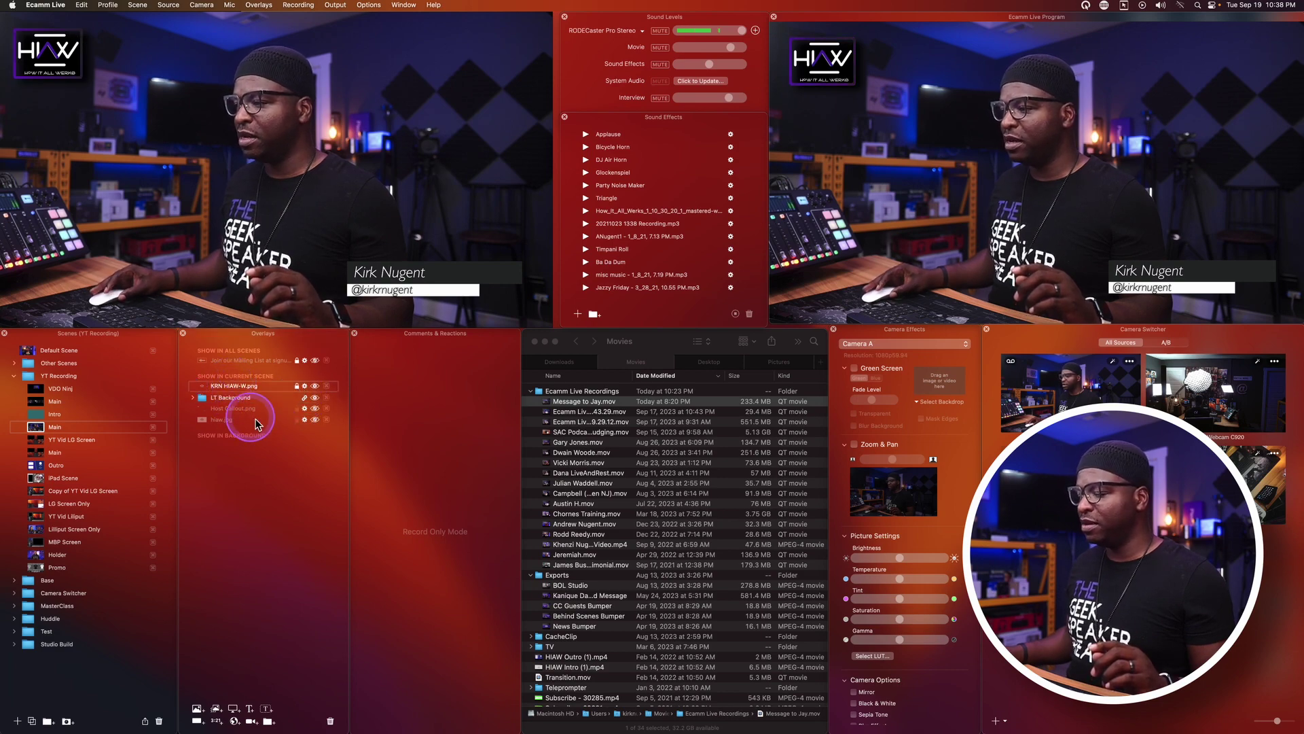
pyautogui.click(197, 721)
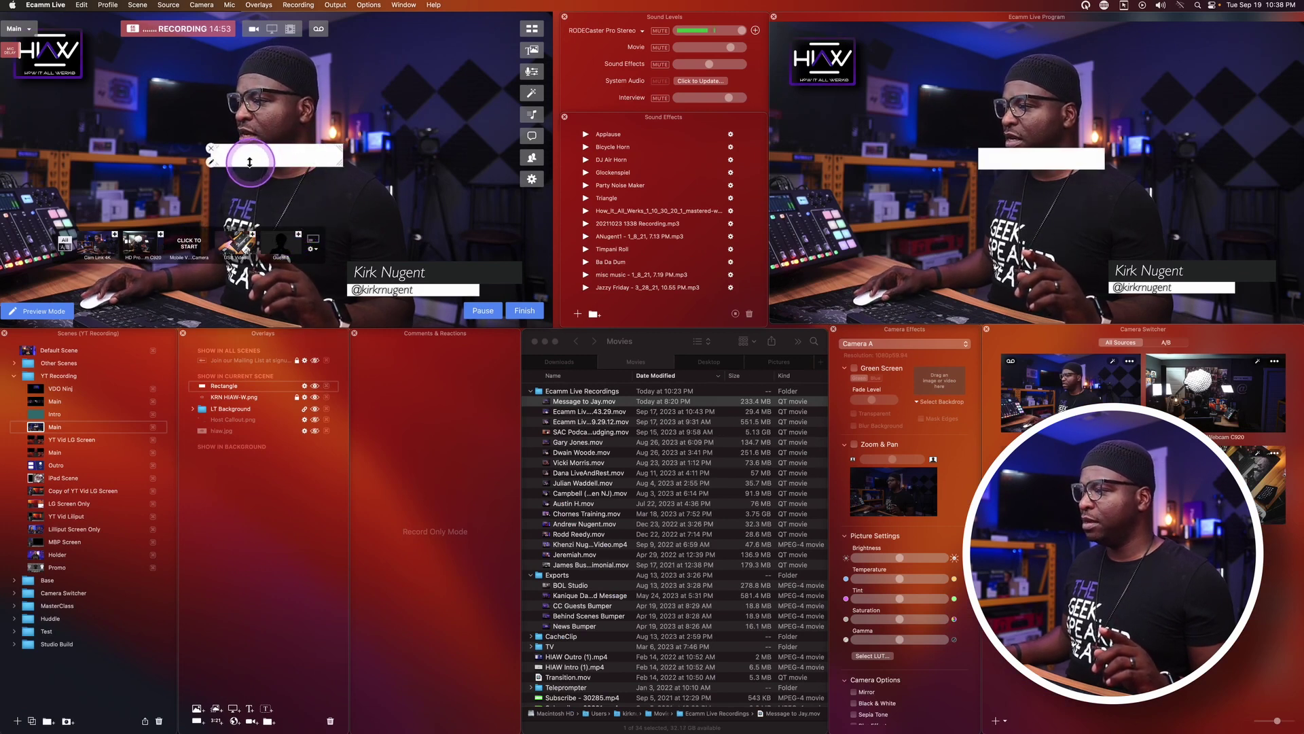
pyautogui.click(212, 162)
pyautogui.click(141, 68)
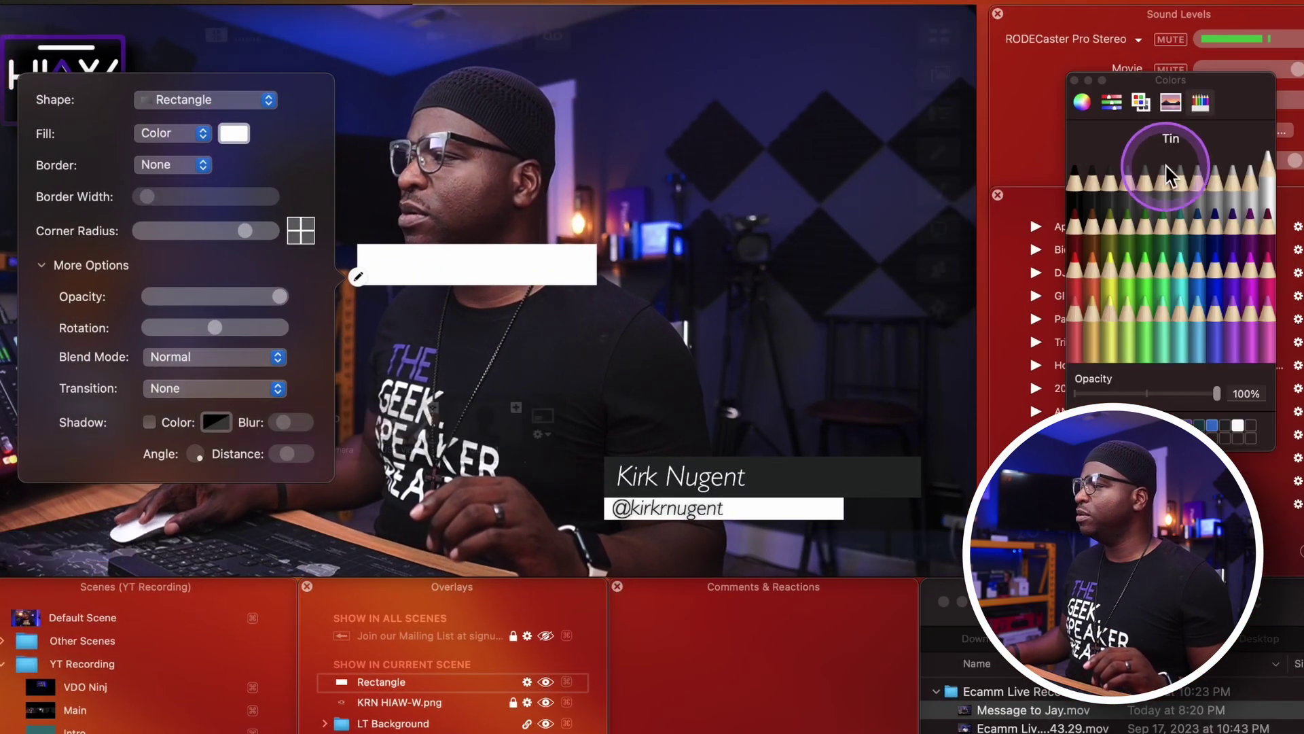
pyautogui.click(1232, 258)
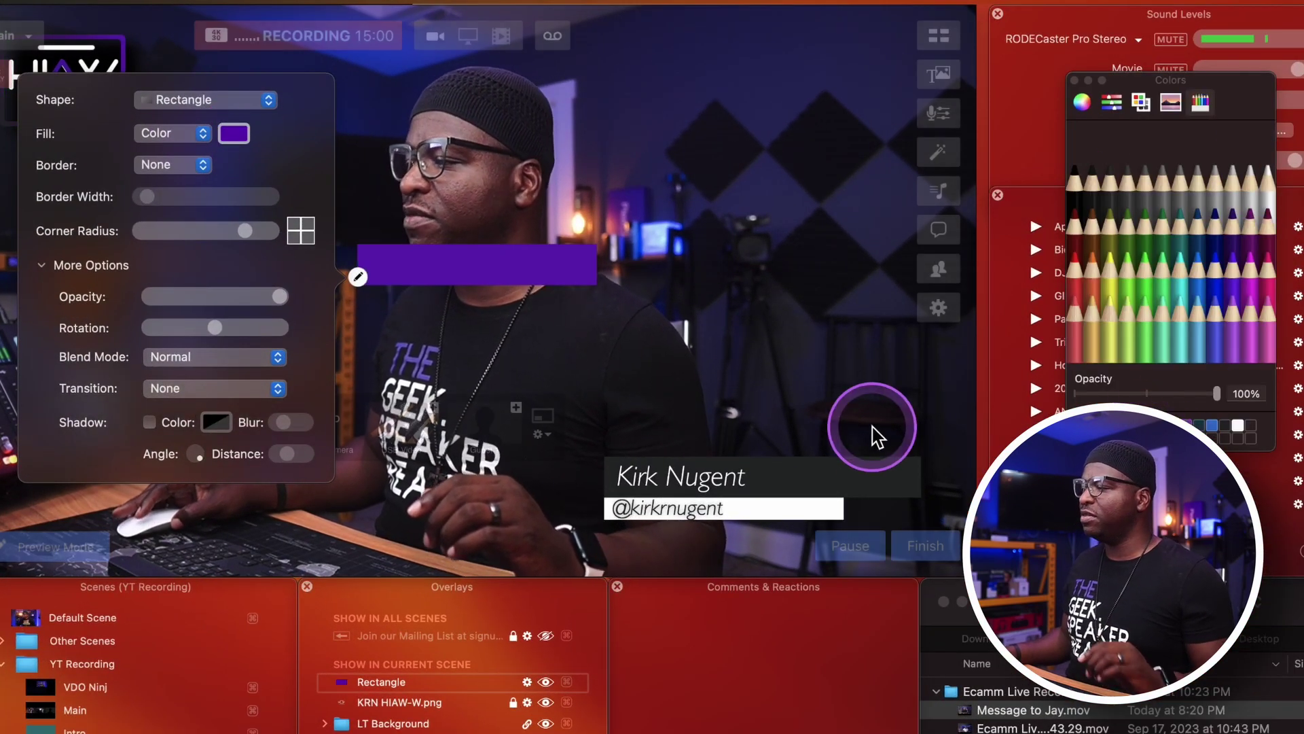
# Make the purple bar taller and place it just below the lower-third's handle line.
pyautogui.moveTo(553, 276); pyautogui.dragTo(650, 297)
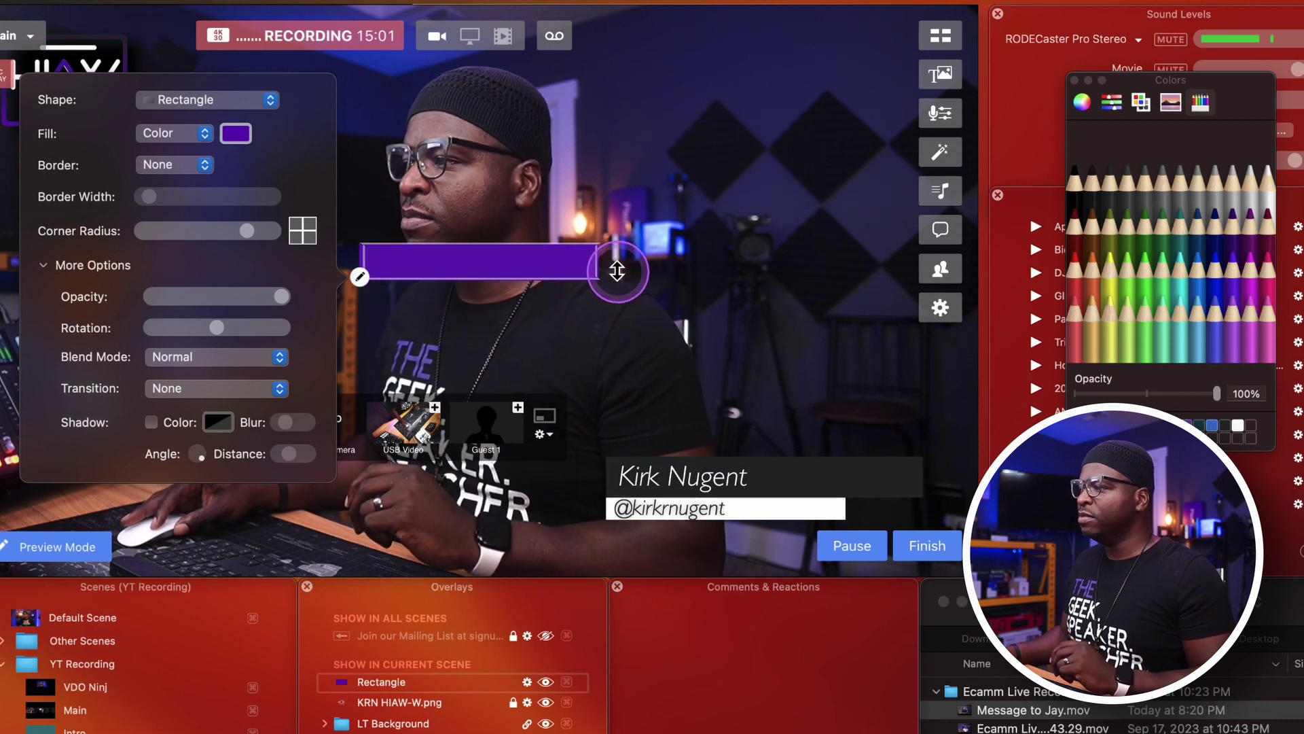
pyautogui.click(624, 258)
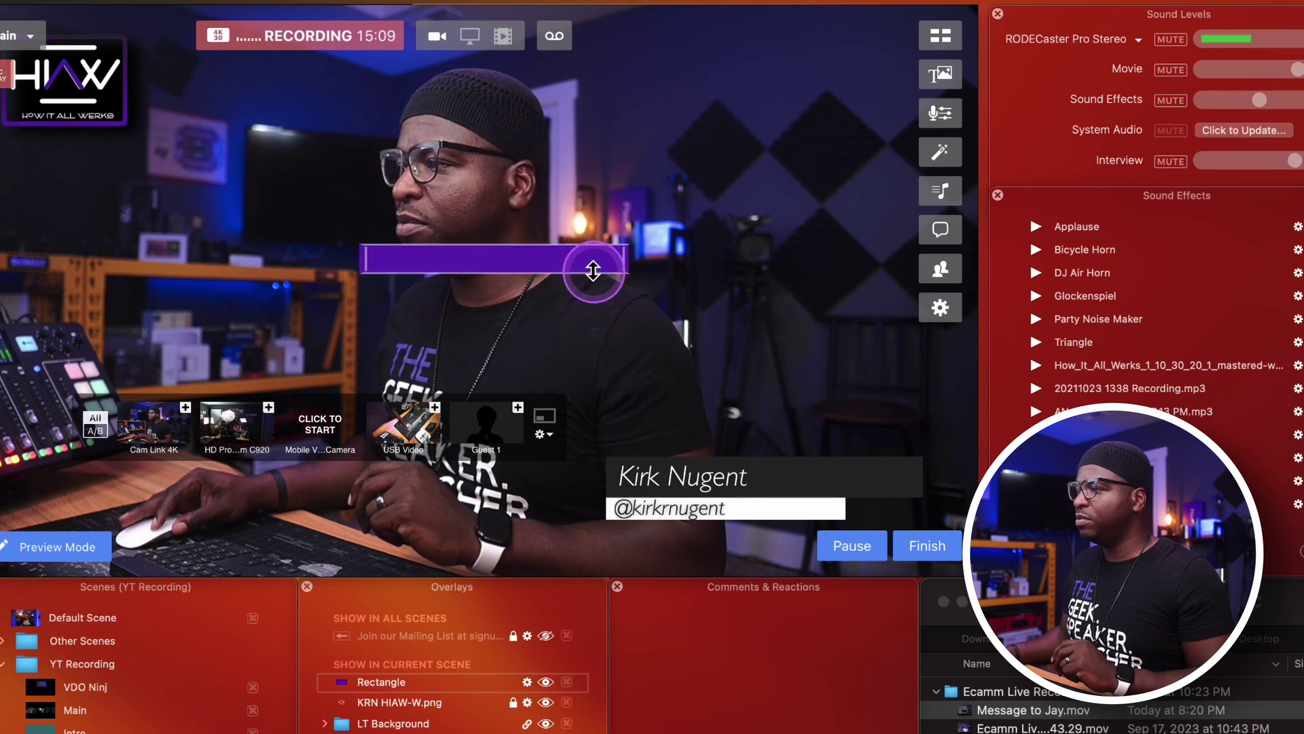
pyautogui.moveTo(578, 260); pyautogui.dragTo(828, 495)
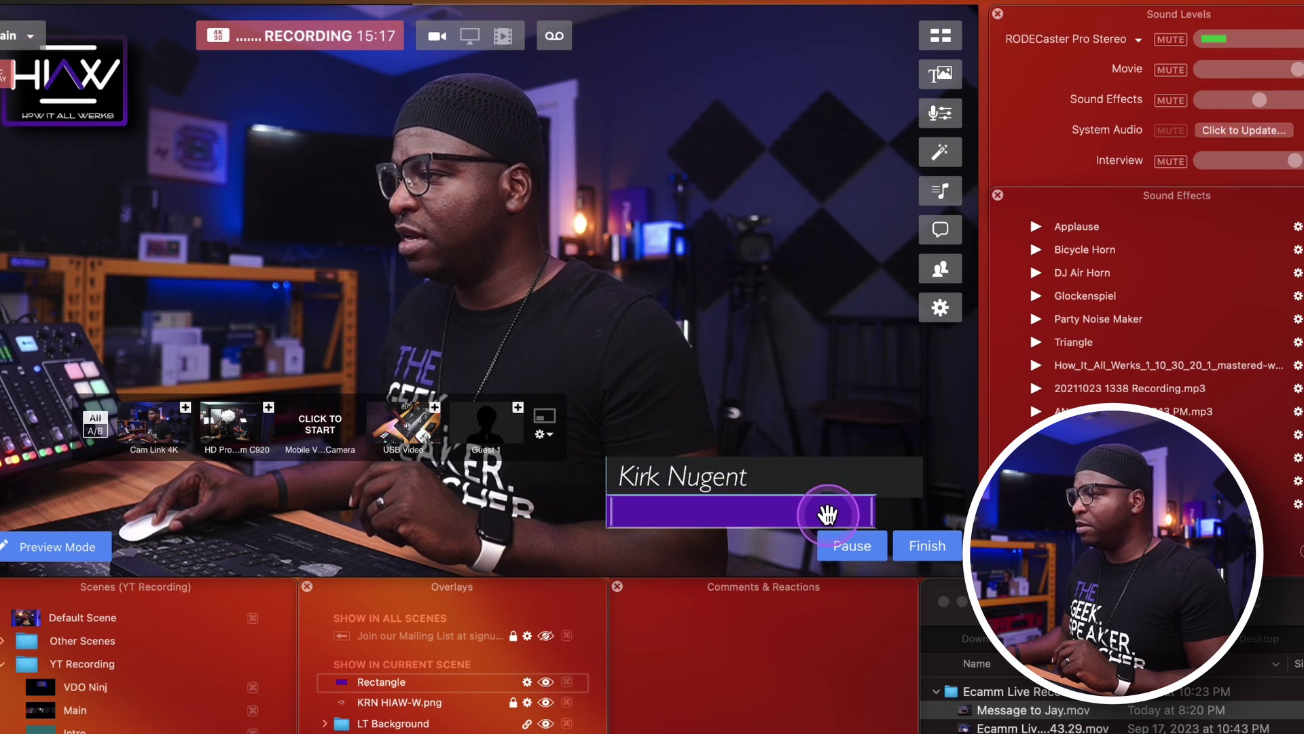
pyautogui.moveTo(827, 514); pyautogui.dragTo(829, 520)
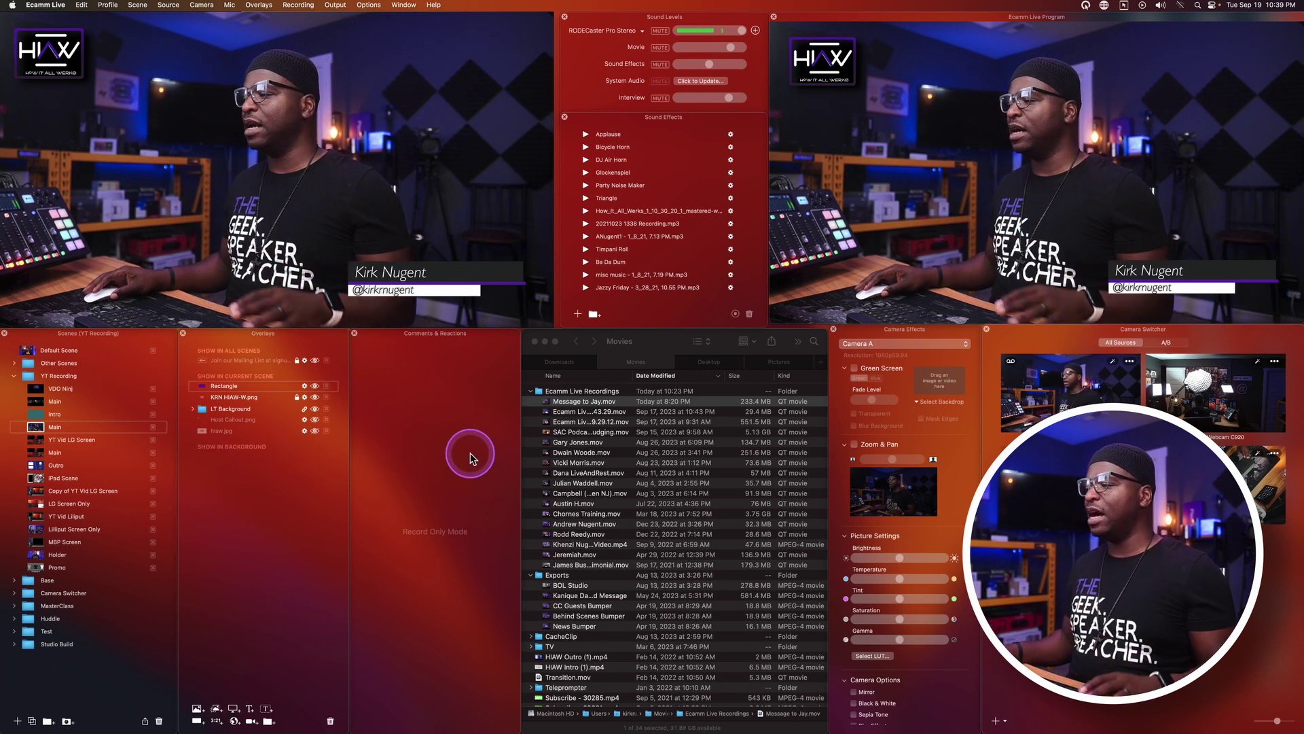
# Preview Zebra Green Screen.mp4 from the Downloads folder with Quick Look.
pyautogui.click(575, 363)
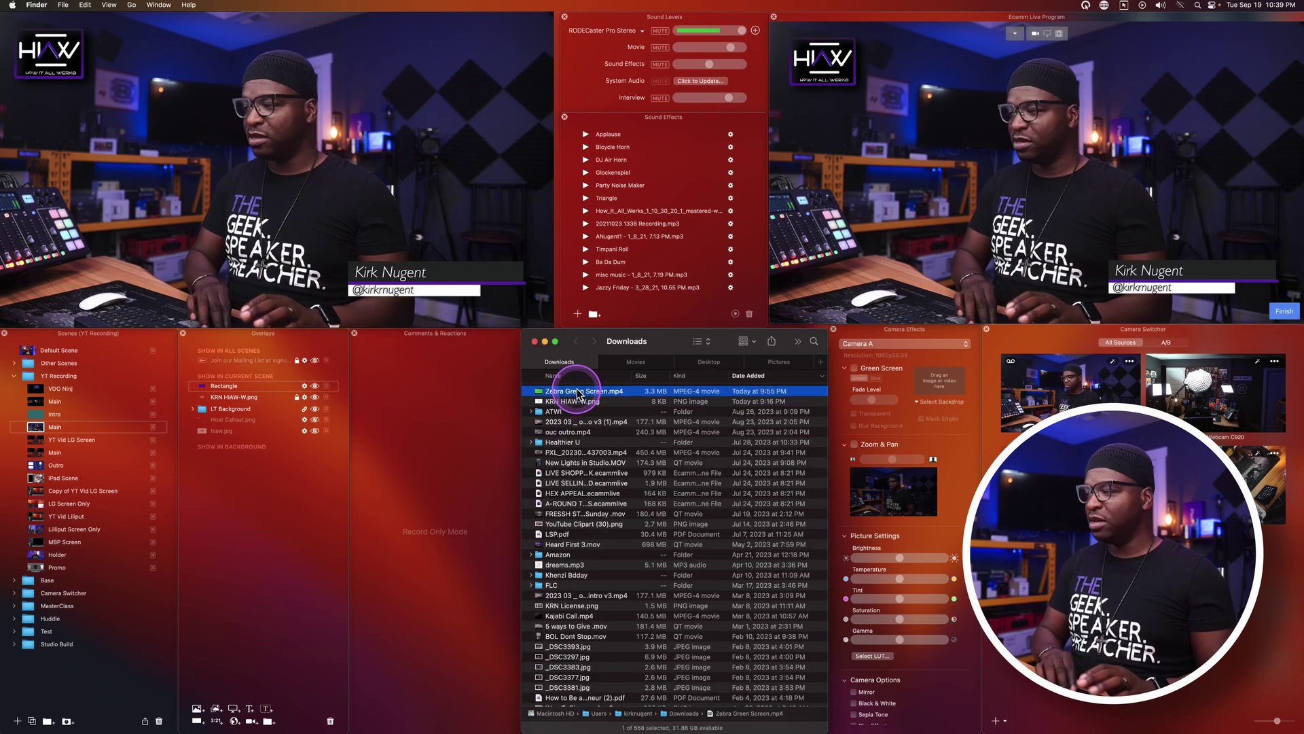
pyautogui.press('space')
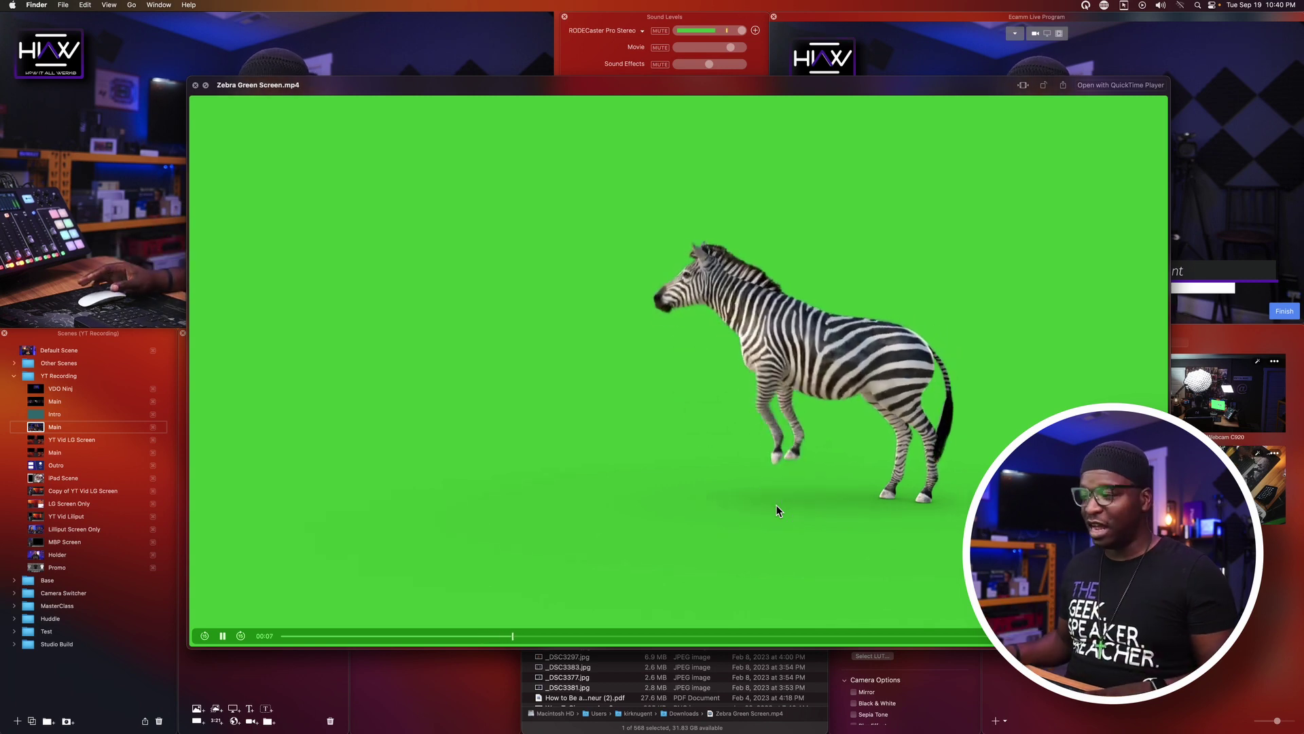
pyautogui.press('space')
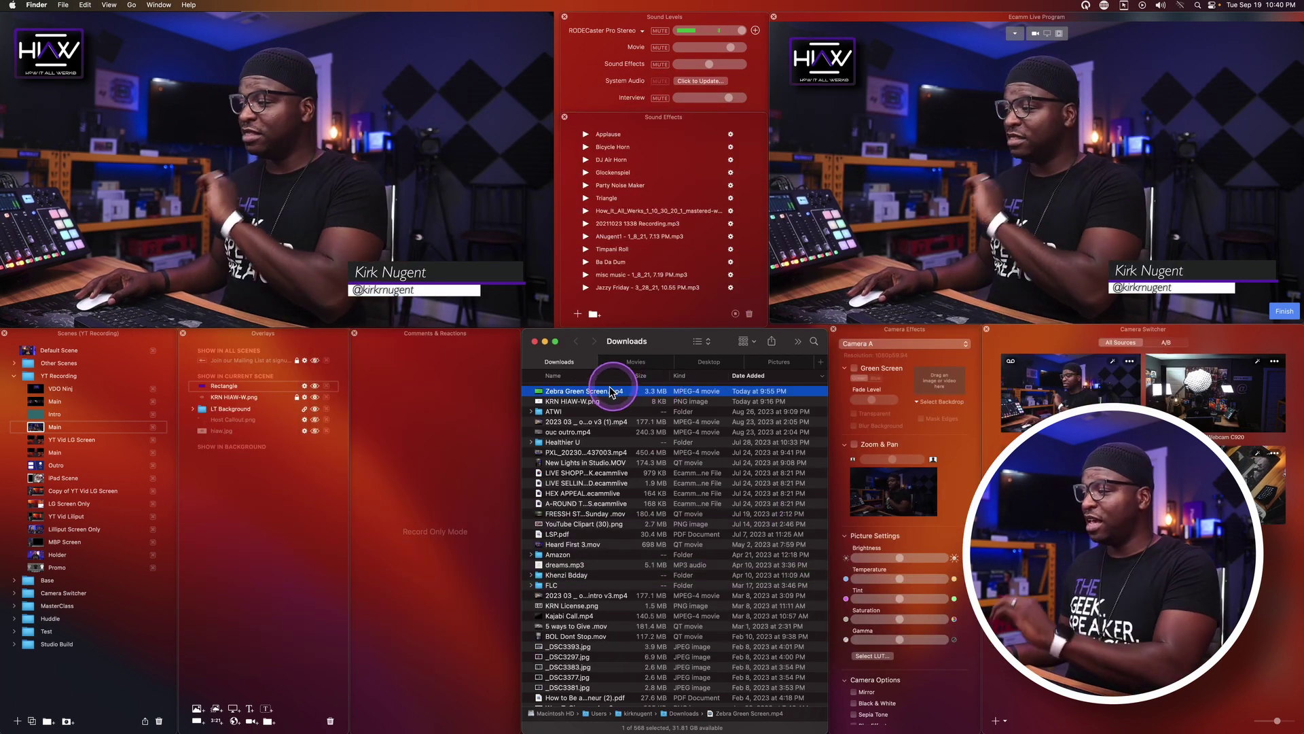
# Drag Zebra Green Screen.mp4 into Ecamm Live's scene overlays.
pyautogui.click(595, 397)
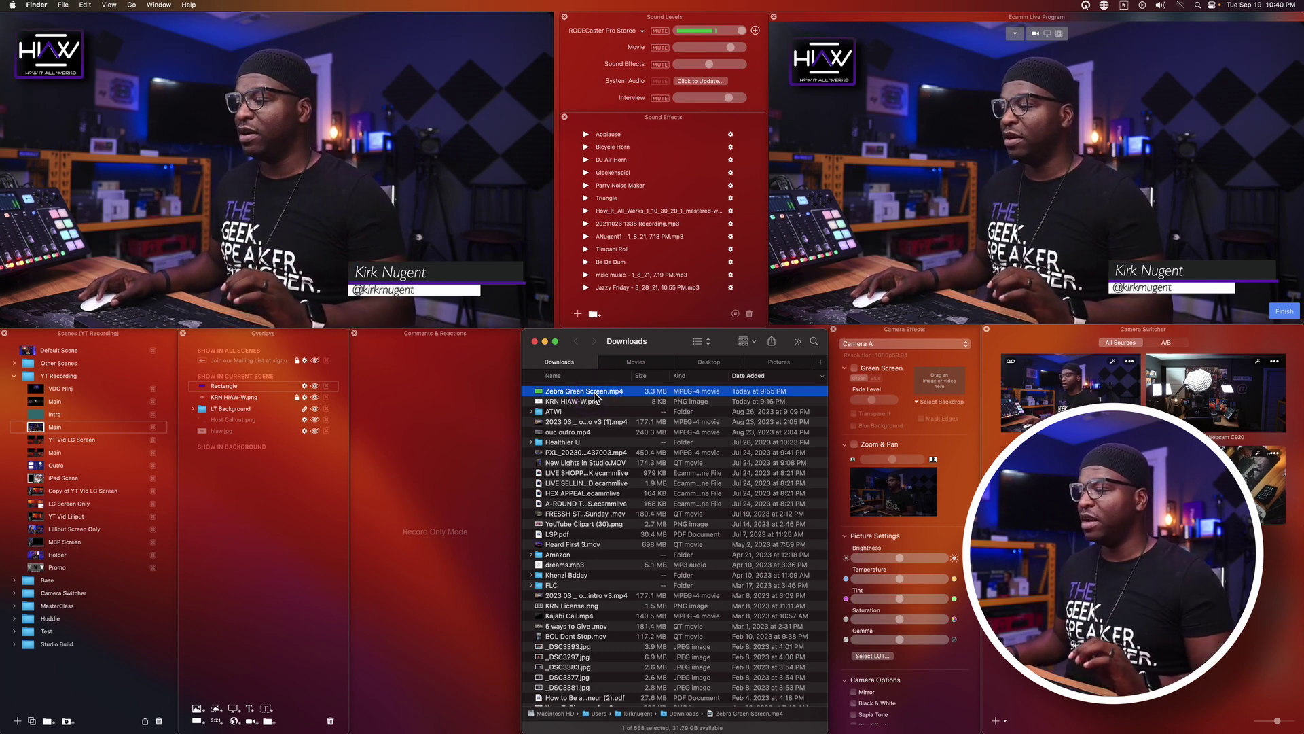
pyautogui.moveTo(595, 397); pyautogui.dragTo(278, 380)
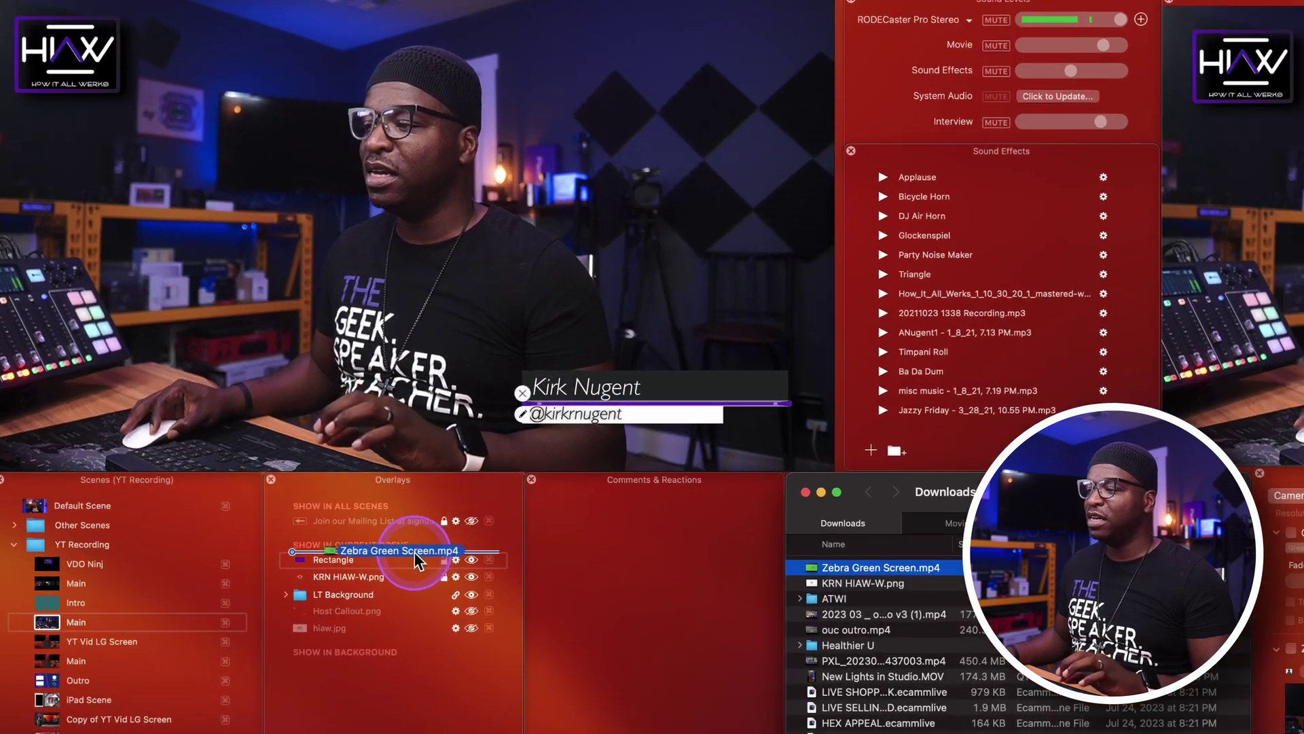
pyautogui.moveTo(414, 551); pyautogui.dragTo(385, 553)
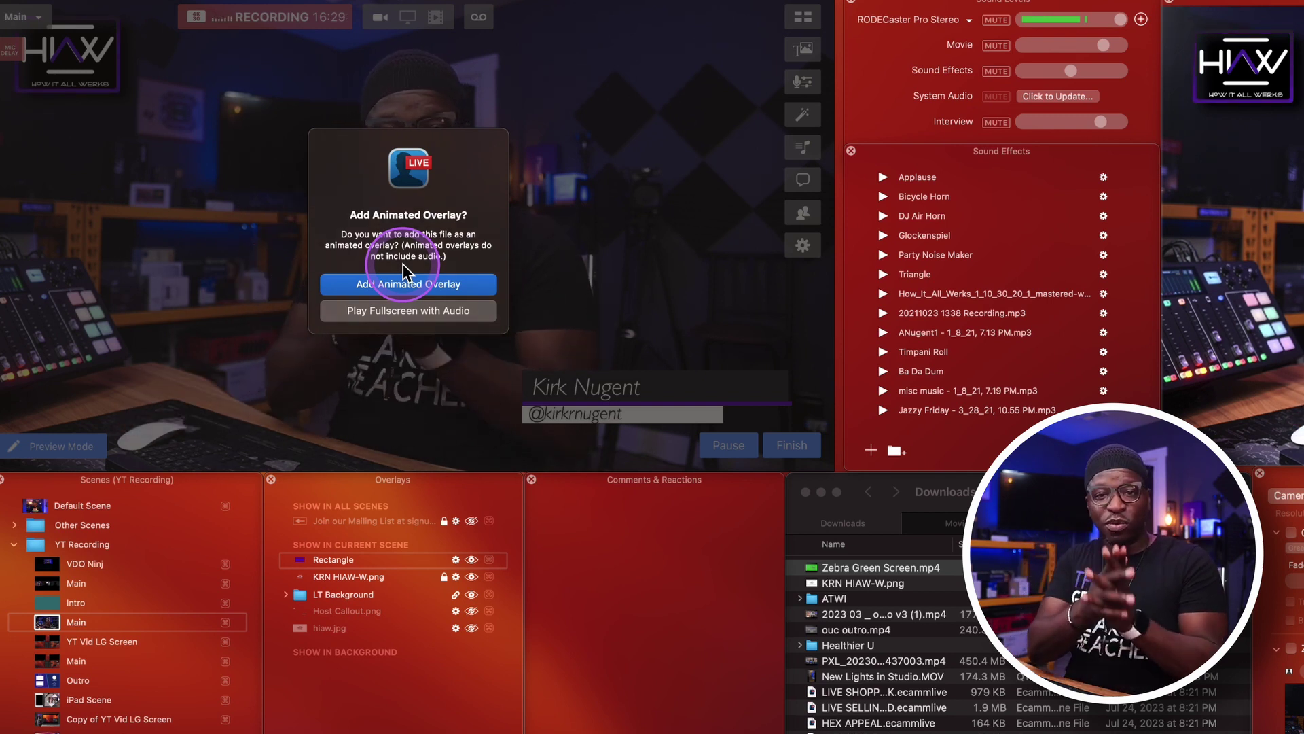
# Add the zebra clip as an animated overlay and enlarge it in the preview.
pyautogui.click(413, 286)
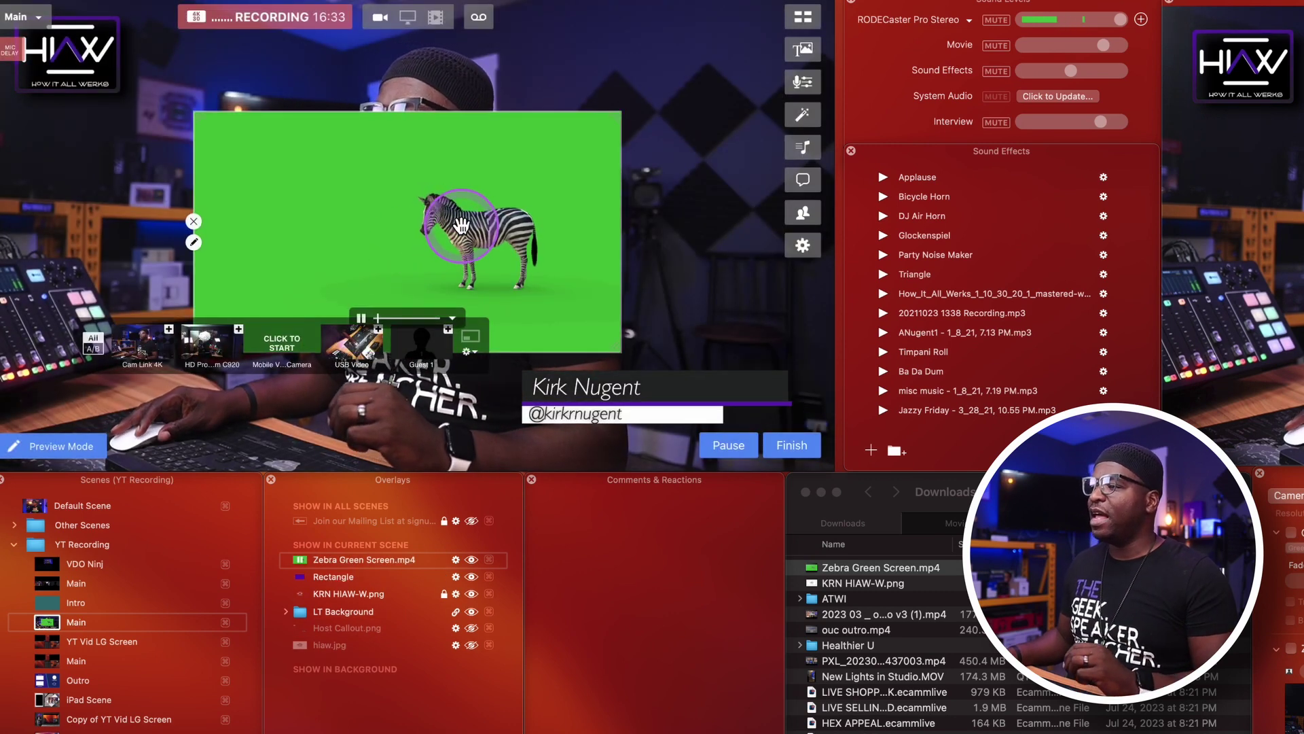
pyautogui.moveTo(462, 225); pyautogui.dragTo(448, 176)
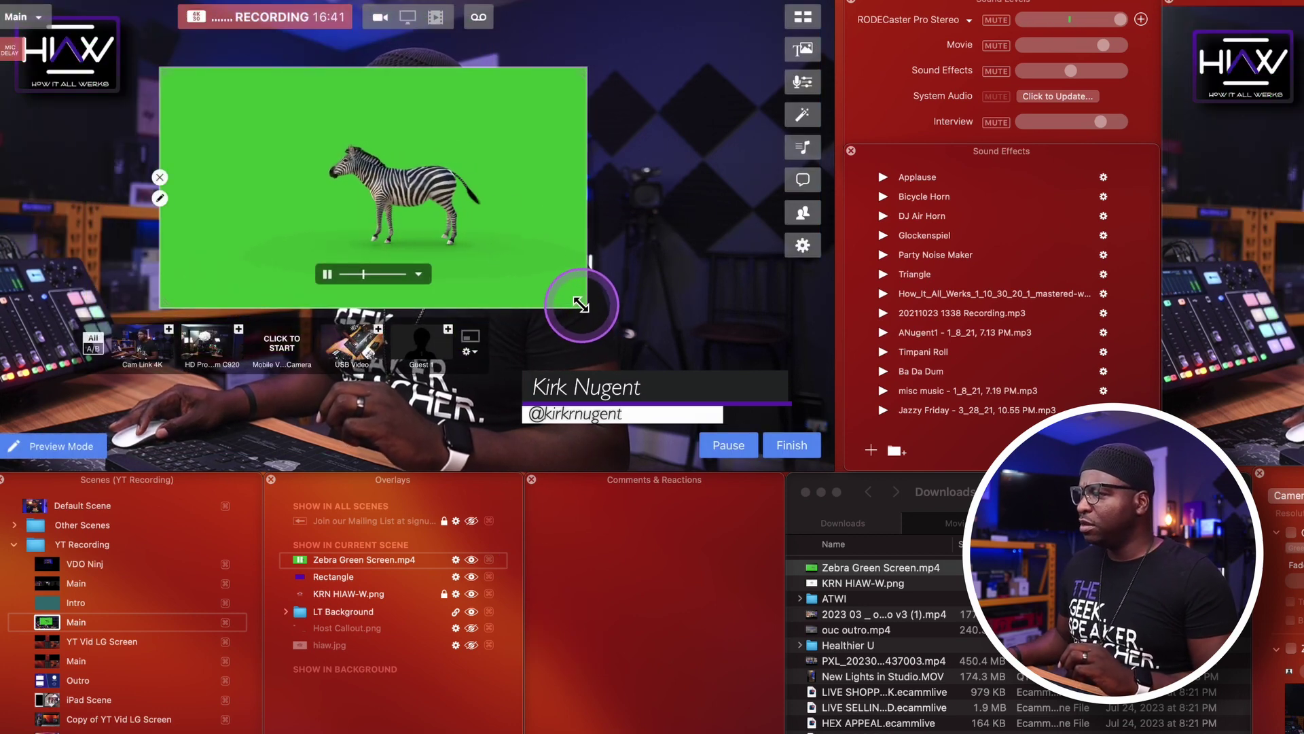
pyautogui.moveTo(581, 305); pyautogui.dragTo(682, 341)
pyautogui.moveTo(605, 271)
pyautogui.mouseDown()
pyautogui.moveTo(620, 224)
pyautogui.moveTo(609, 268)
pyautogui.mouseUp()
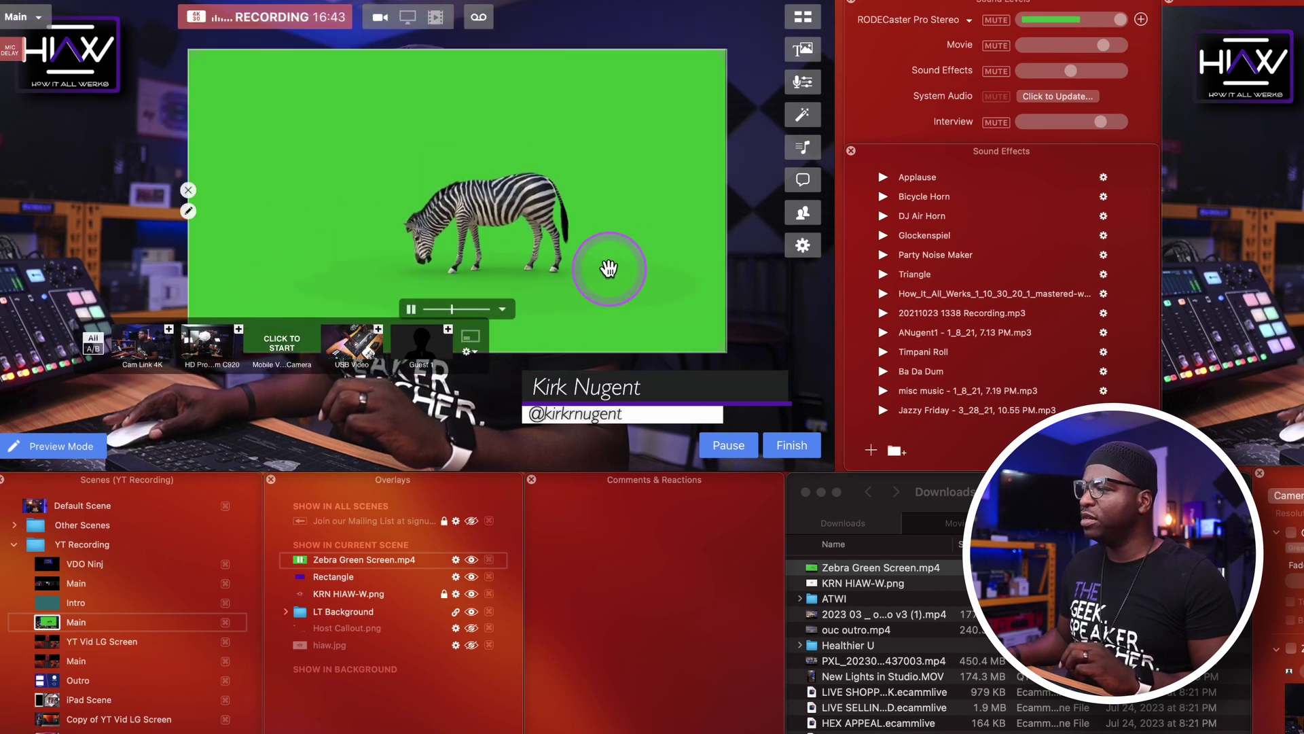
# Set the zebra clip's playback to Loop and shift the overlay down and right.
pyautogui.click(503, 309)
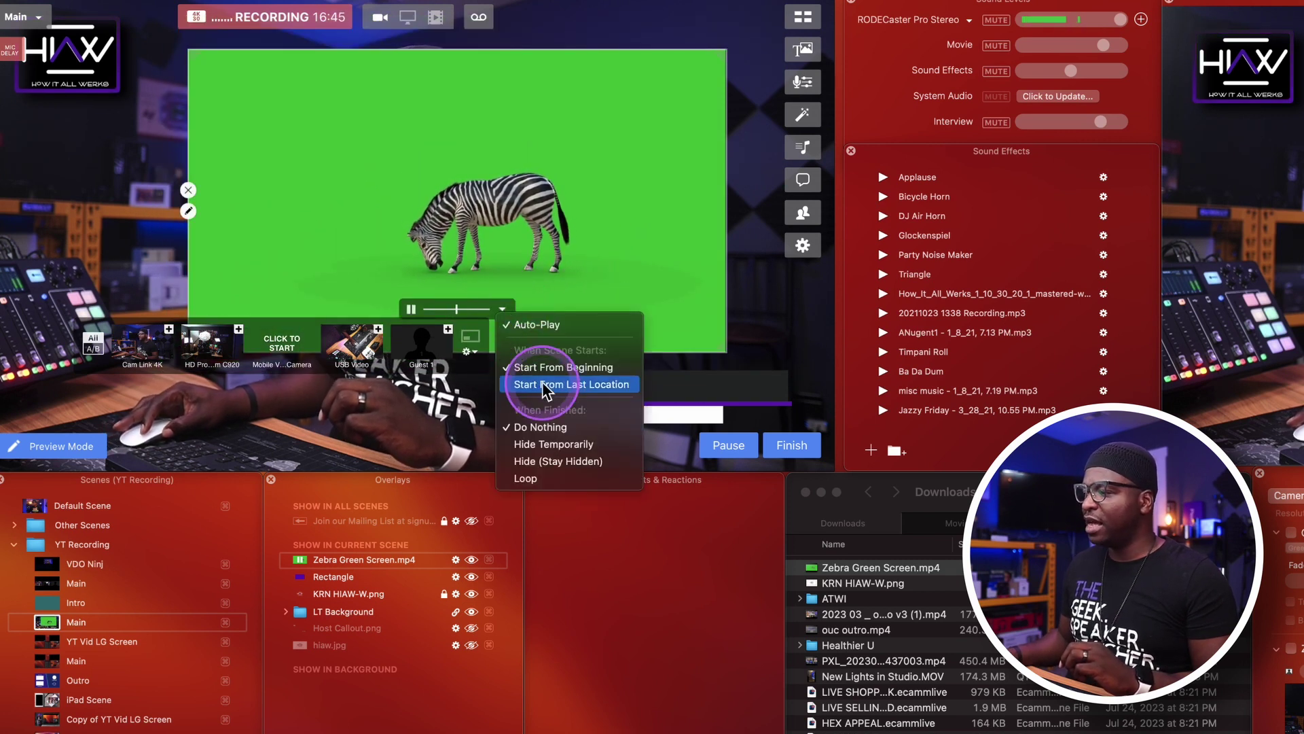
pyautogui.click(540, 476)
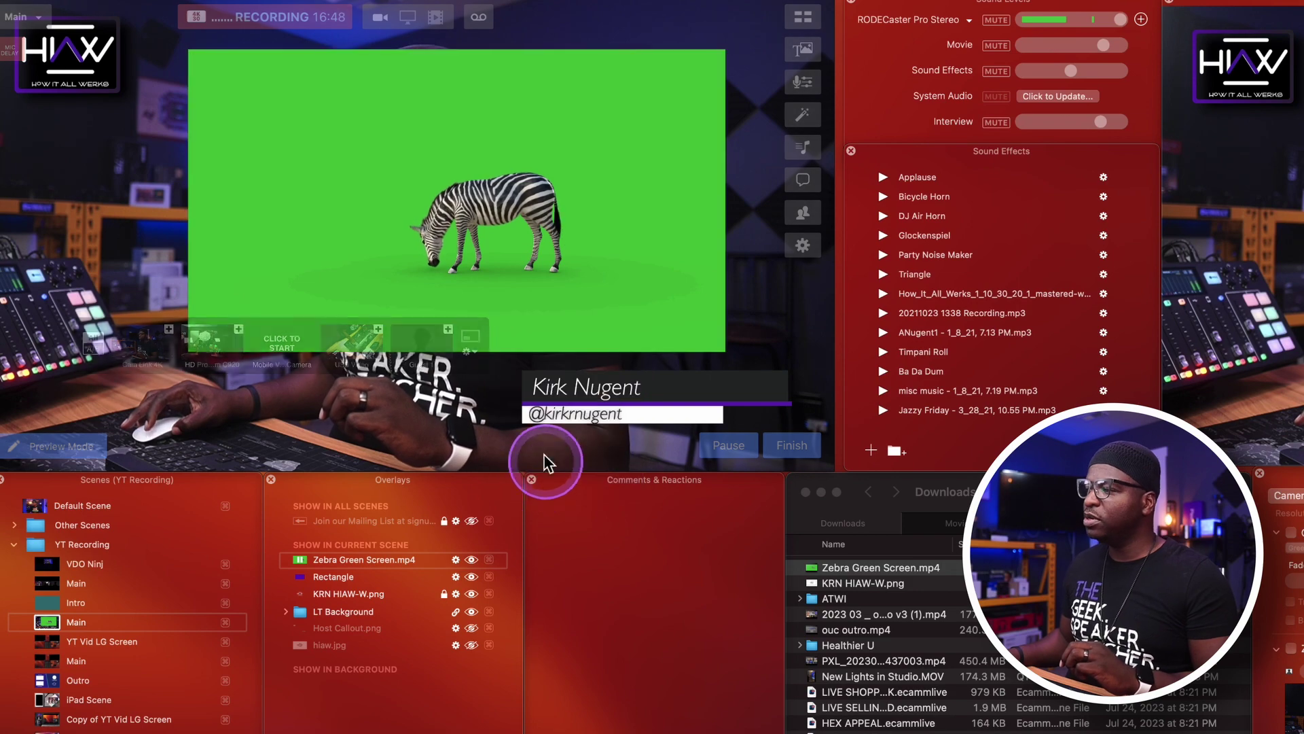
pyautogui.click(503, 309)
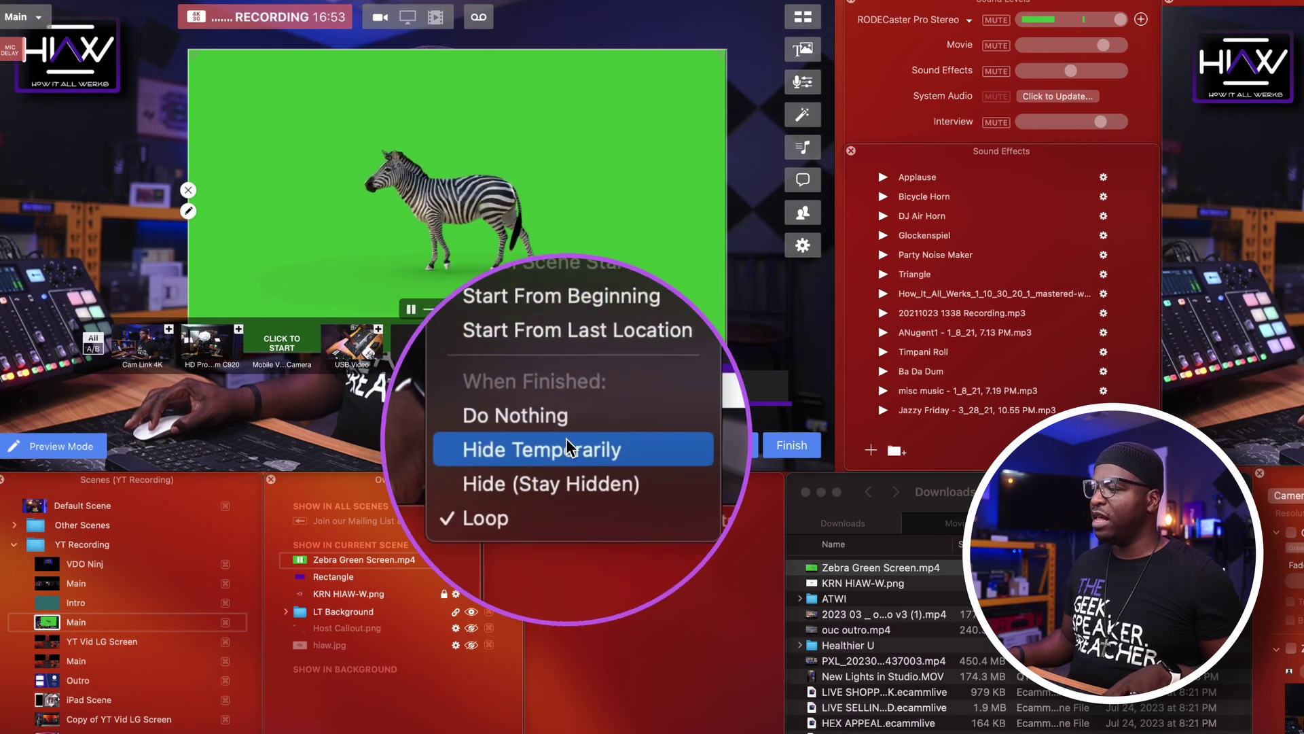
pyautogui.click(553, 270)
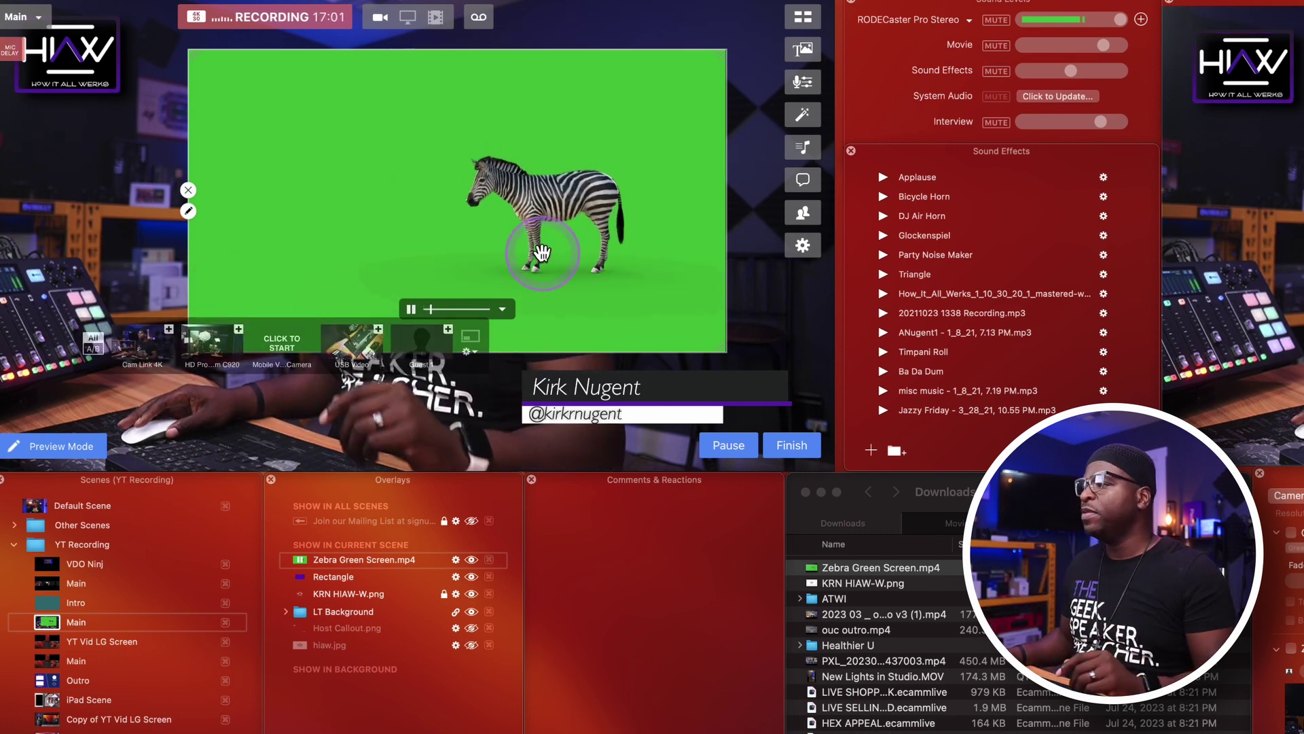
pyautogui.moveTo(567, 221); pyautogui.dragTo(608, 234)
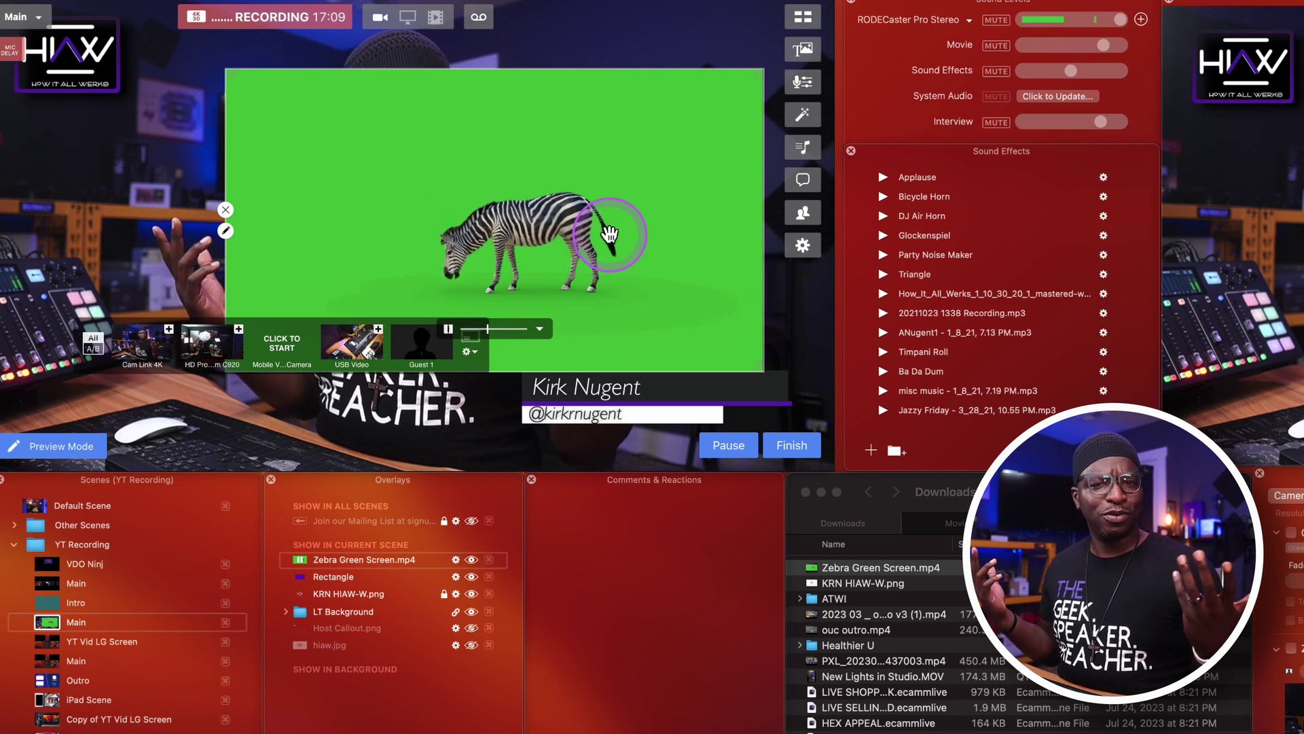
pyautogui.click(393, 205)
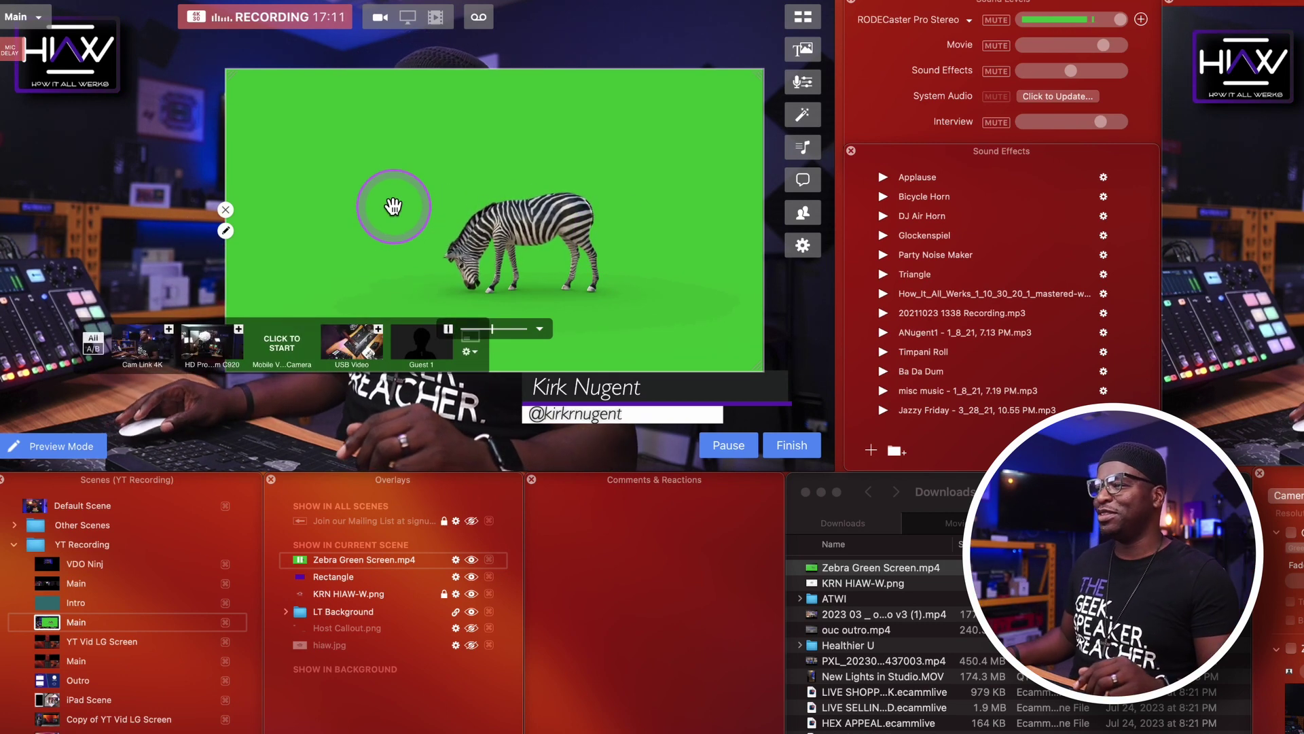
pyautogui.click(226, 232)
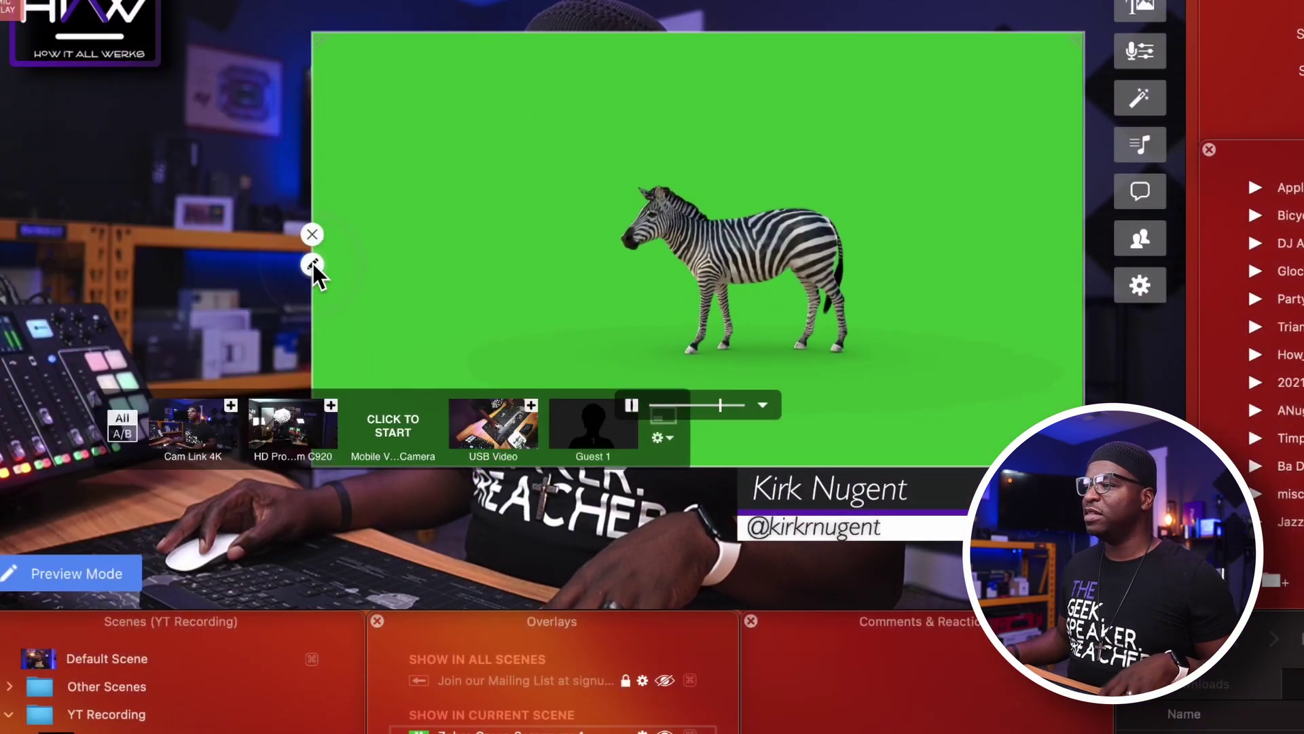
# Change the zebra overlay's Blend Mode to Green Screen, leaving the entrance transition unchanged.
pyautogui.click(312, 263)
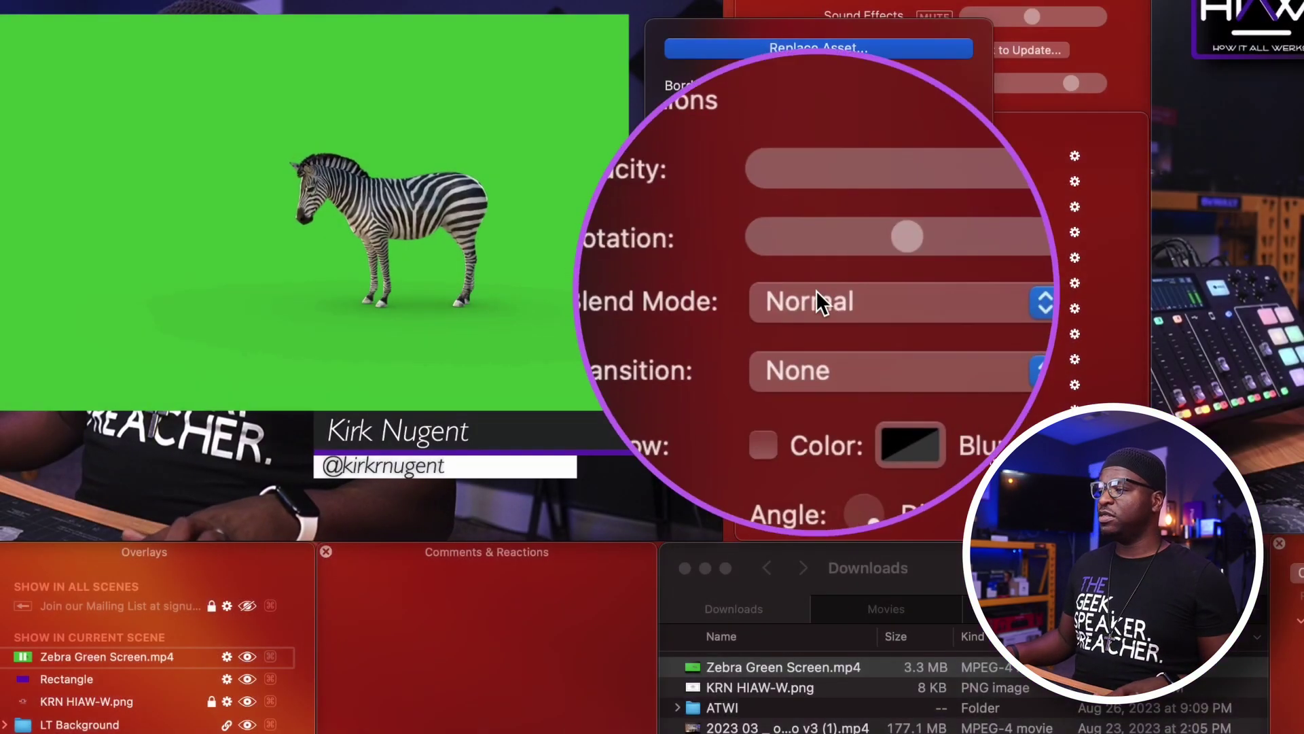
pyautogui.click(809, 296)
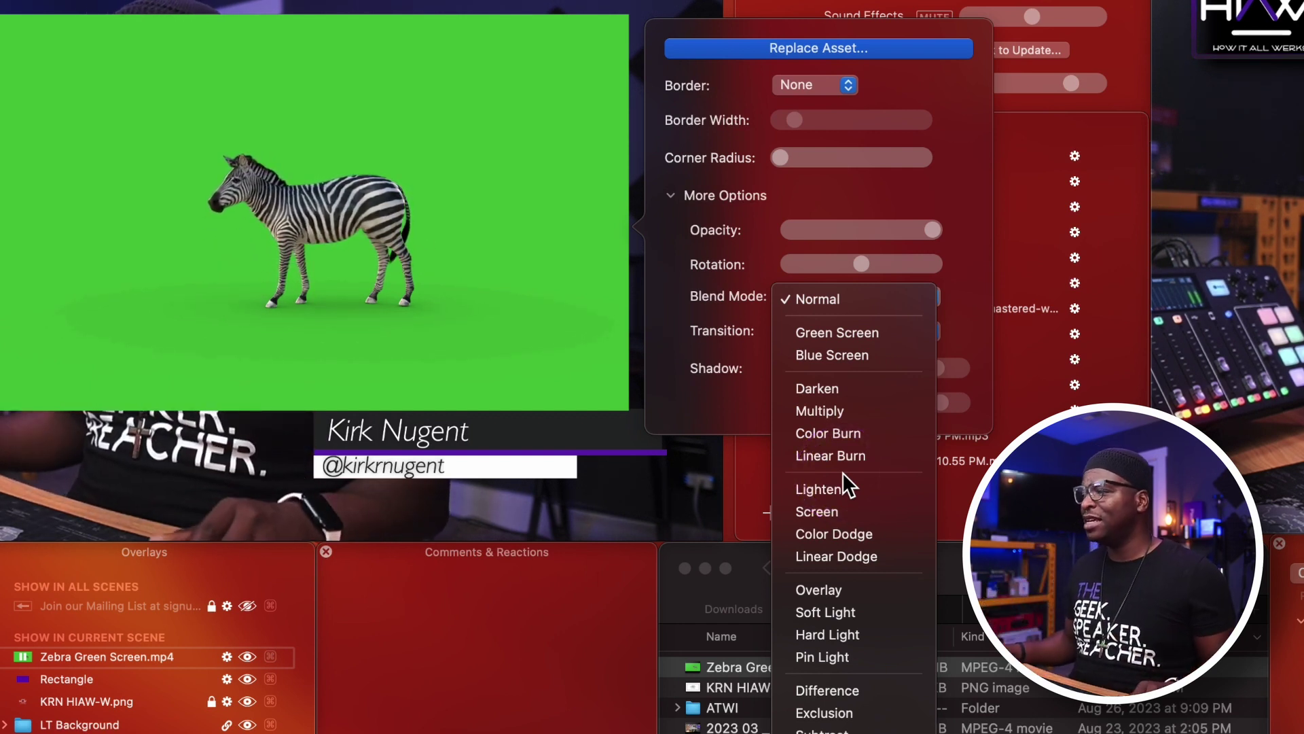
pyautogui.click(848, 323)
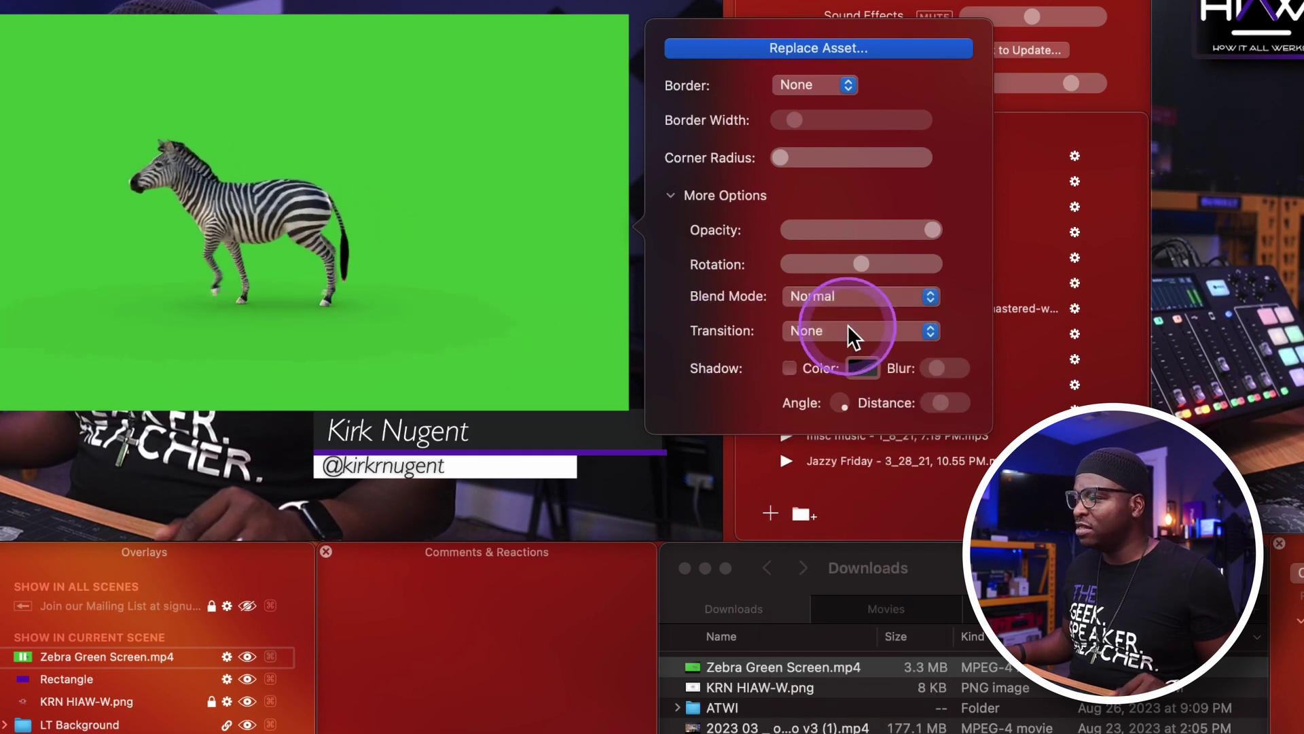
pyautogui.click(858, 327)
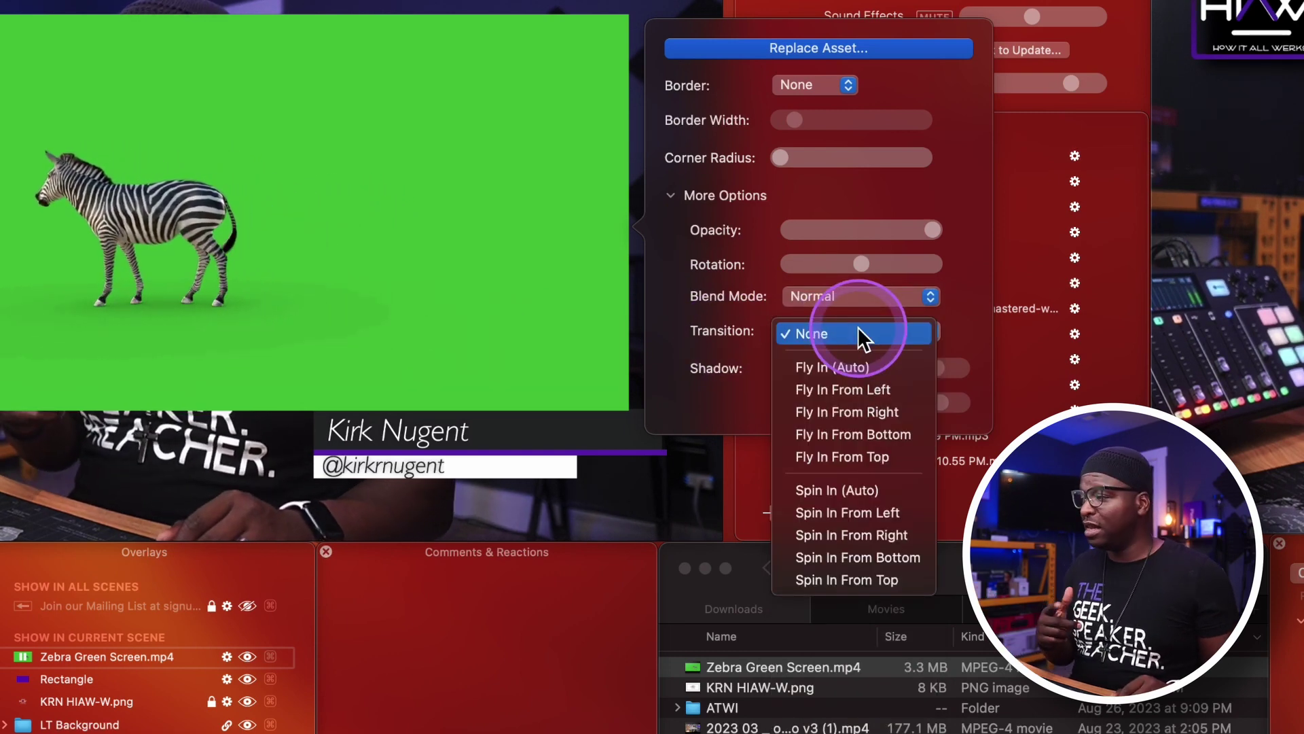
pyautogui.click(845, 487)
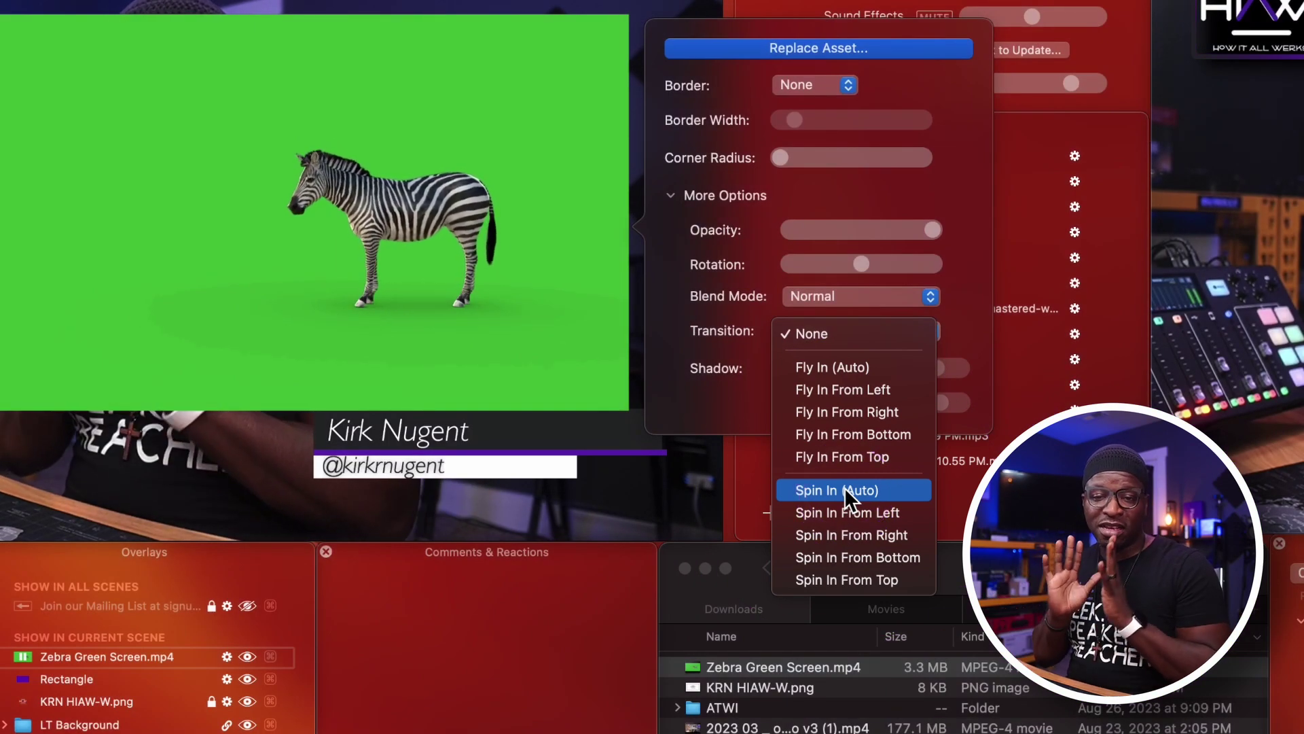
pyautogui.click(870, 231)
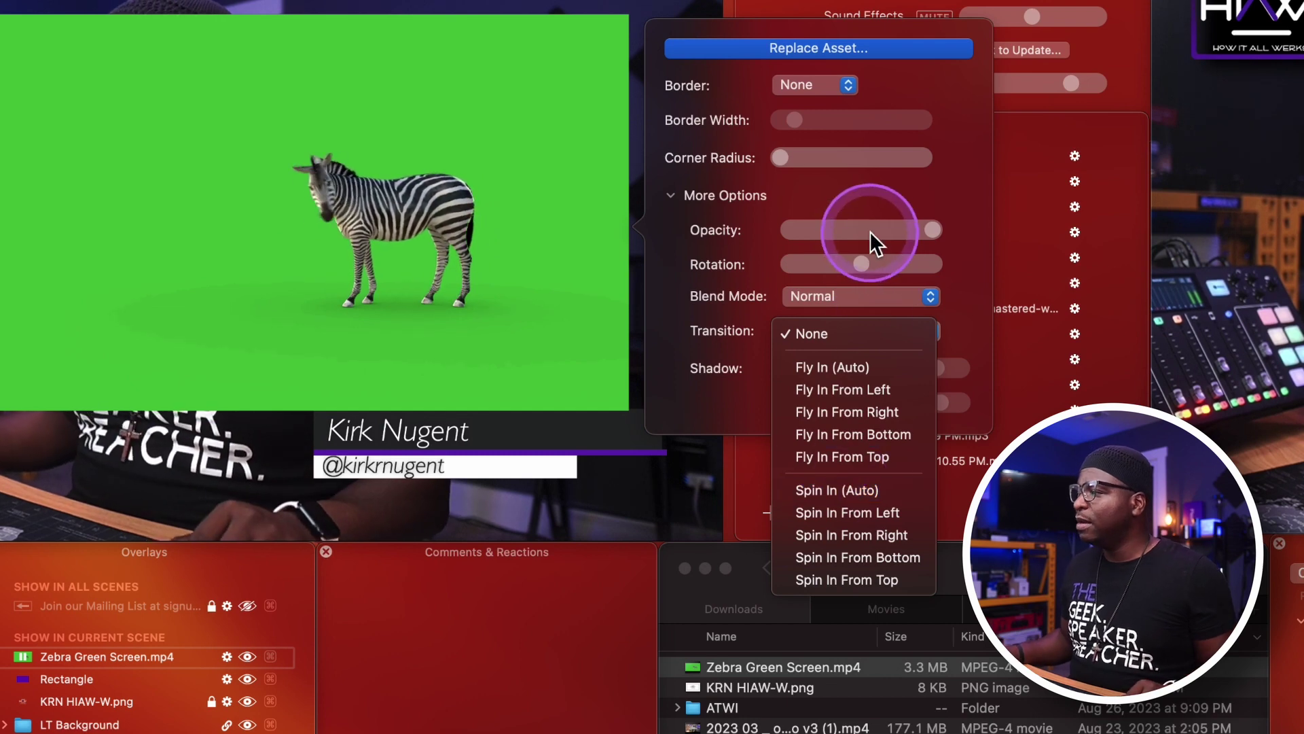
pyautogui.click(842, 292)
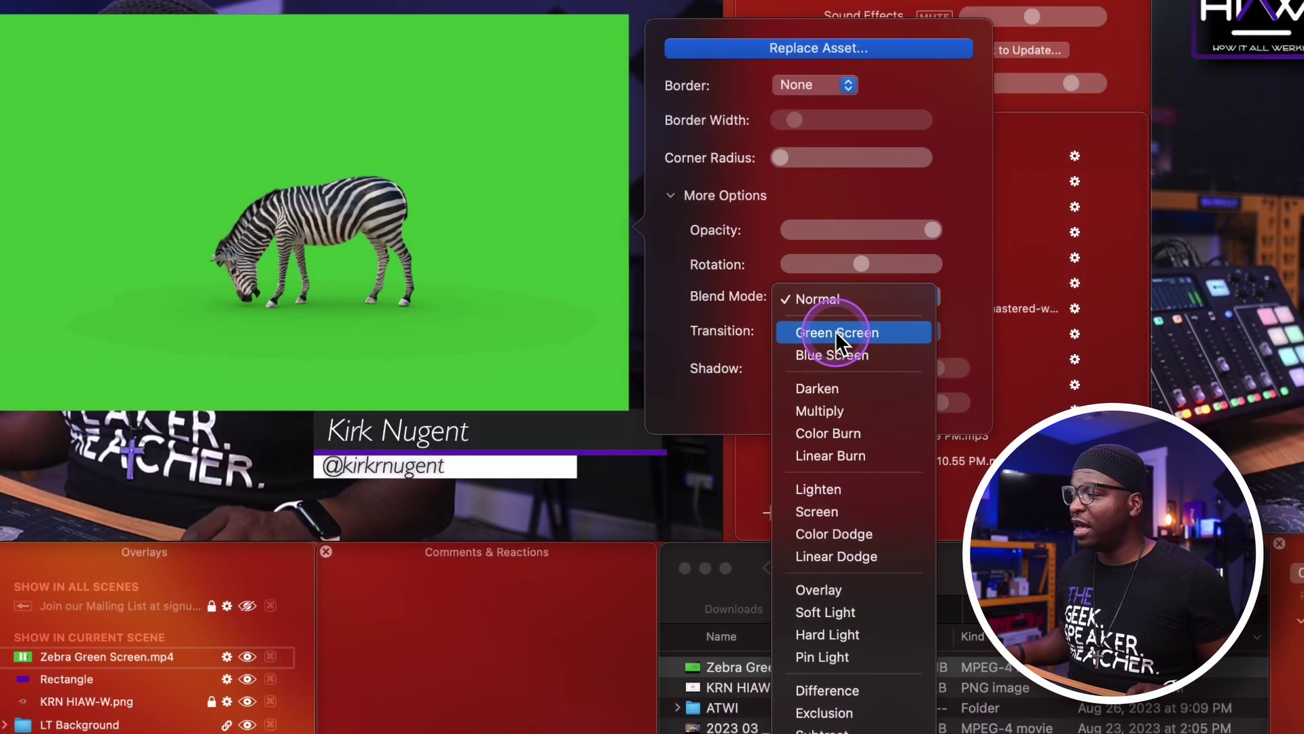
pyautogui.click(835, 331)
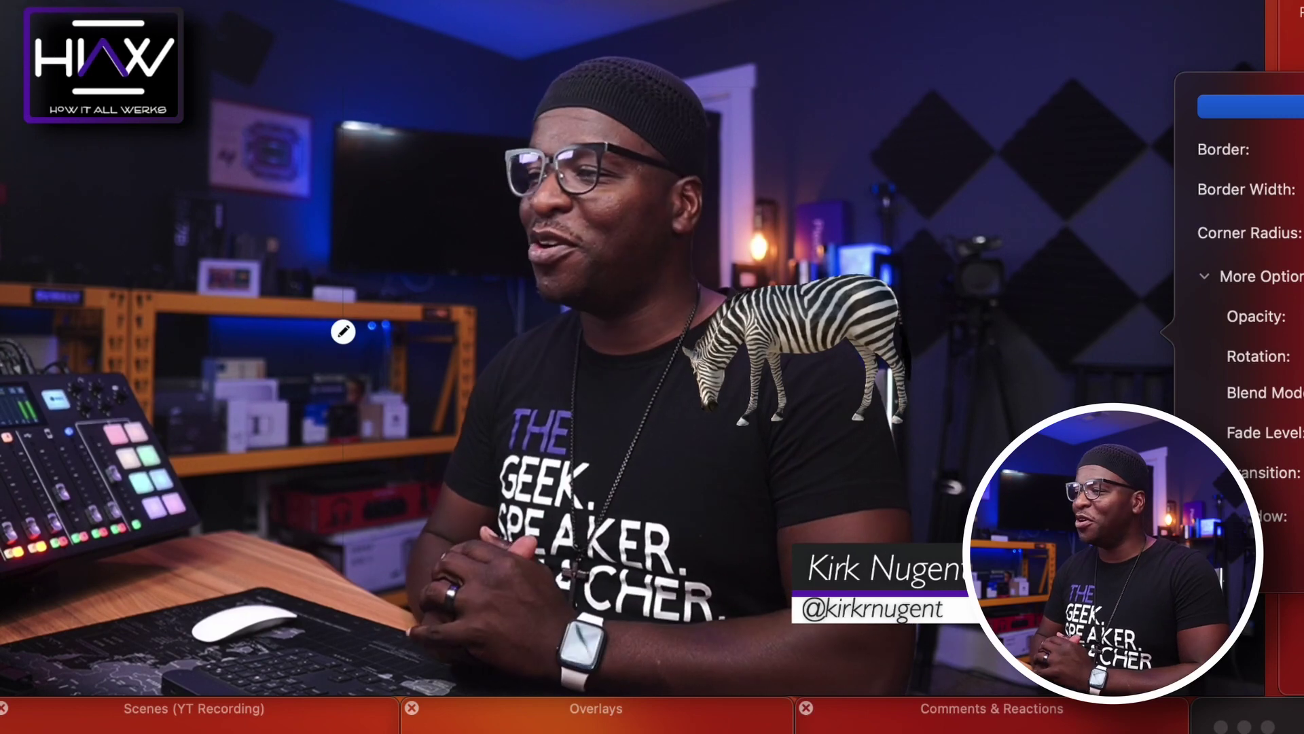
# Drag the keyed zebra from the presenter's shoulder onto the desk at the lower left.
pyautogui.moveTo(818, 329); pyautogui.dragTo(500, 579)
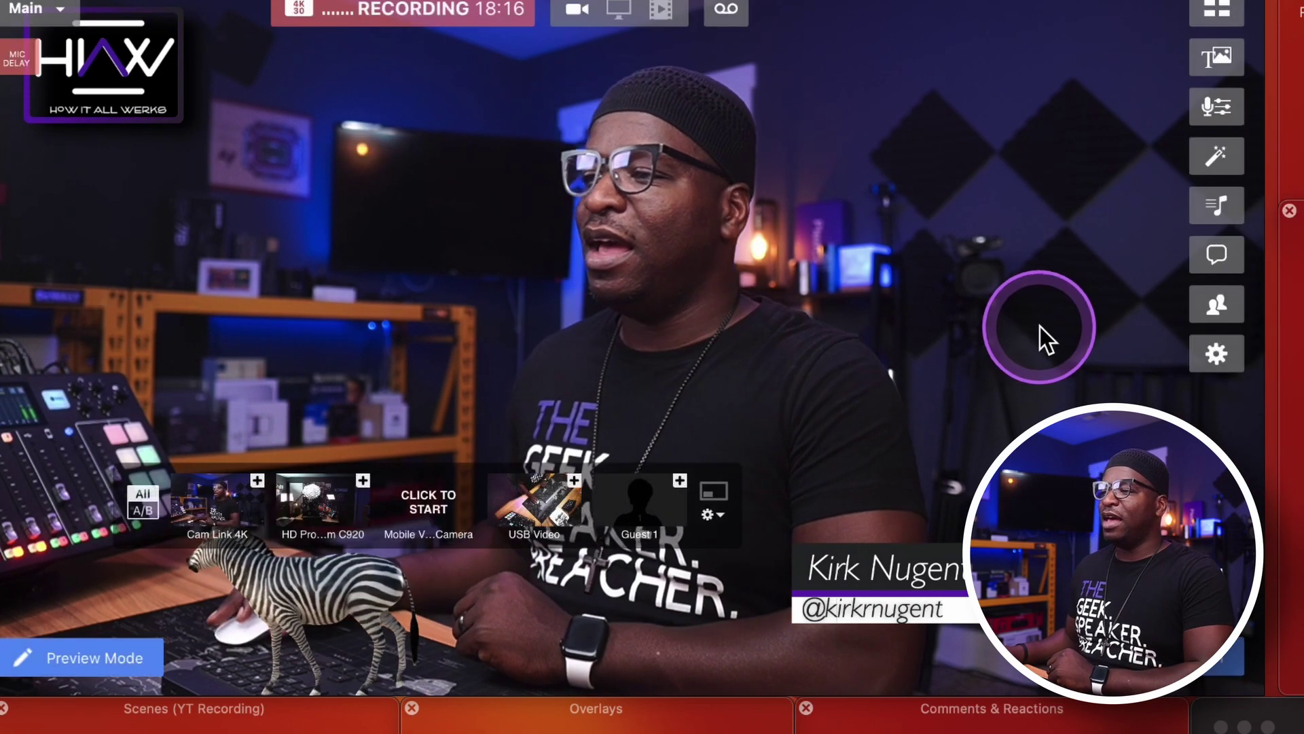